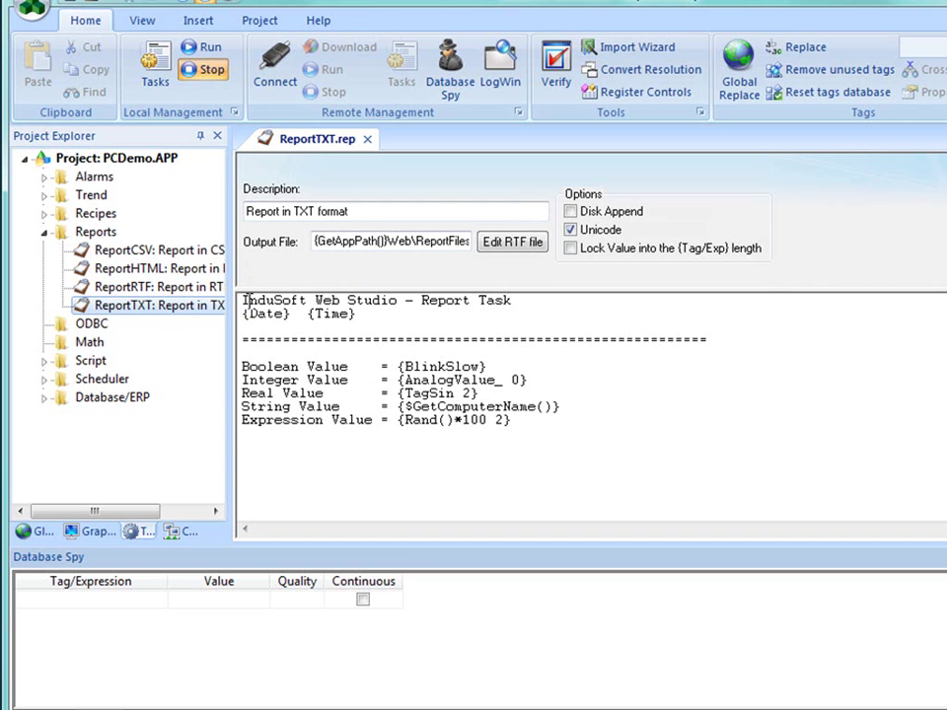
Select the title line and the {Date} and {BlinkSlow} fields in ReportTXT.rep to review them.
drag(246, 300, 518, 300)
click(368, 314)
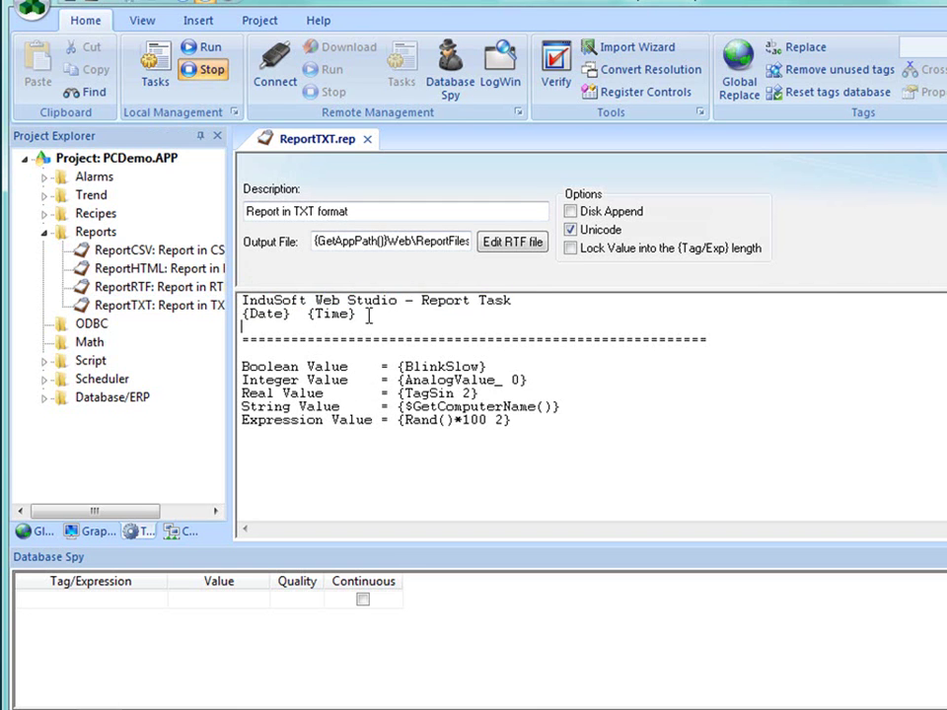
drag(368, 315, 237, 315)
drag(398, 366, 488, 366)
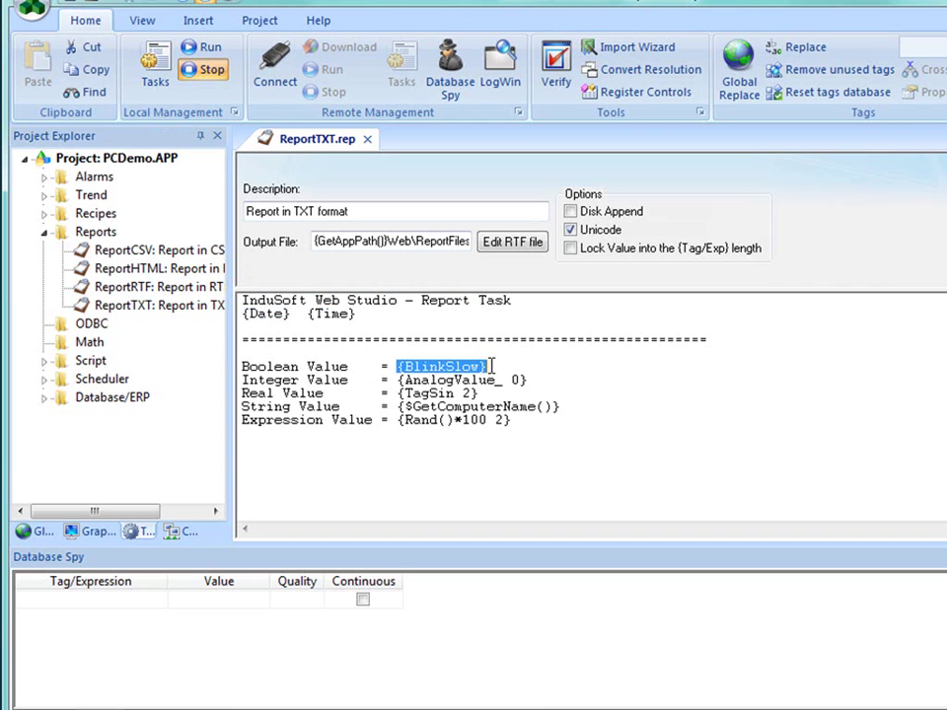
click(439, 443)
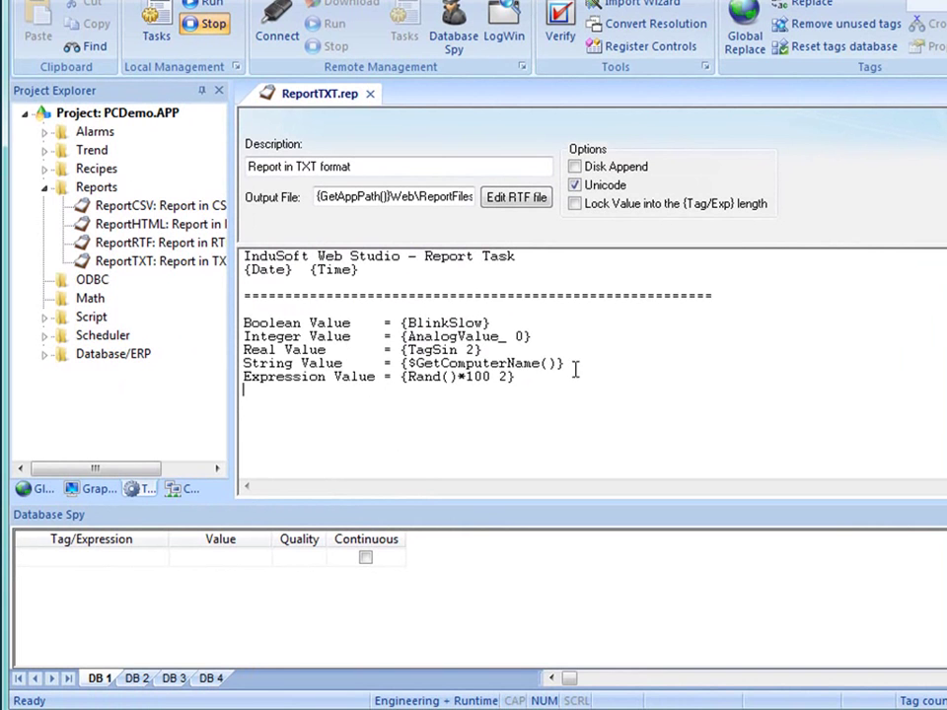
Show the Graphics tab in Project Explorer and expand the Screens list.
click(96, 489)
click(44, 131)
drag(217, 227, 219, 360)
Open Reports.scr and scroll through its TXT, RTF, HTML and CSV report groups.
double_click(126, 279)
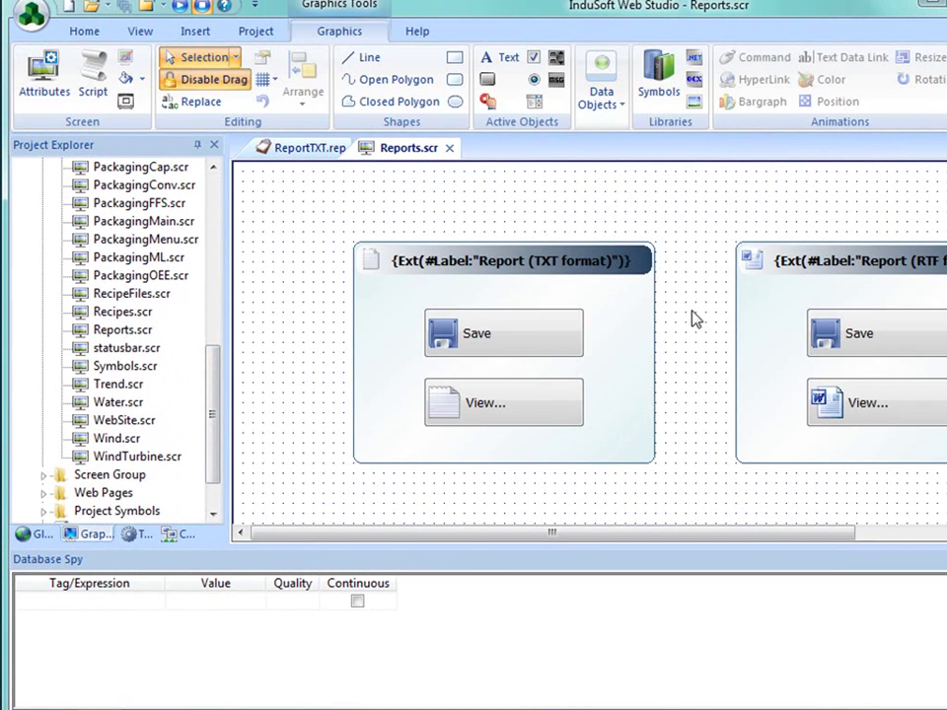
scroll(814, 336, down, 3)
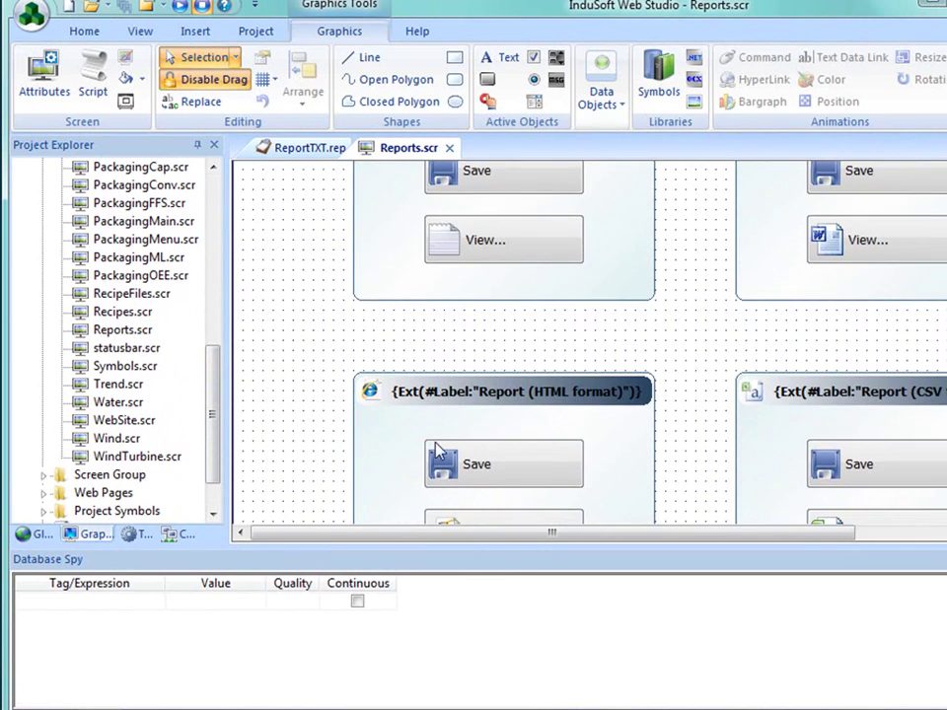
scroll(798, 434, down, 1)
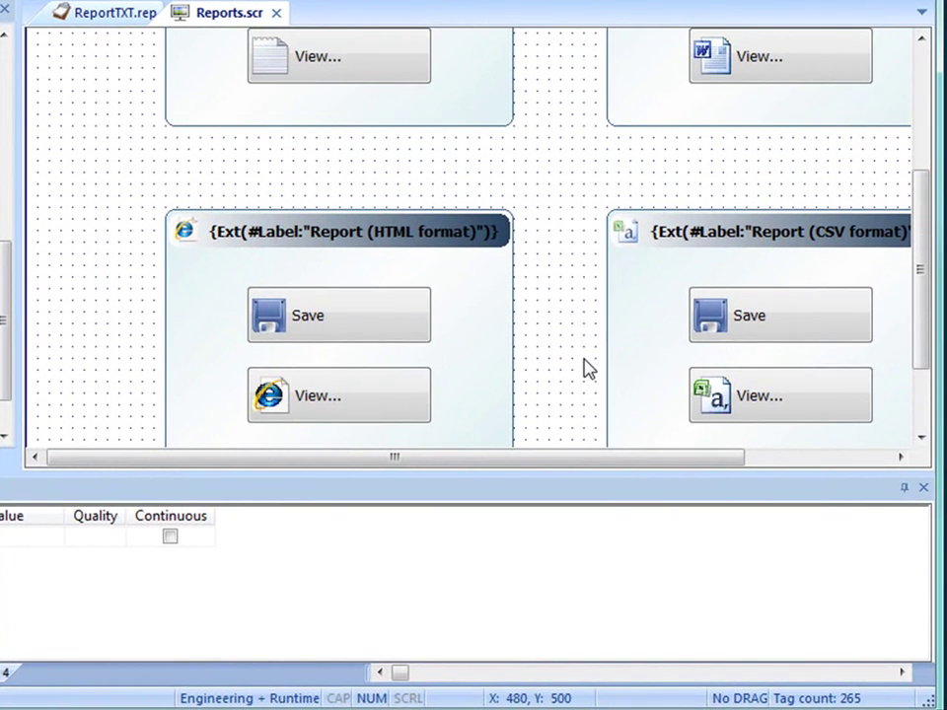
scroll(546, 335, up, 4)
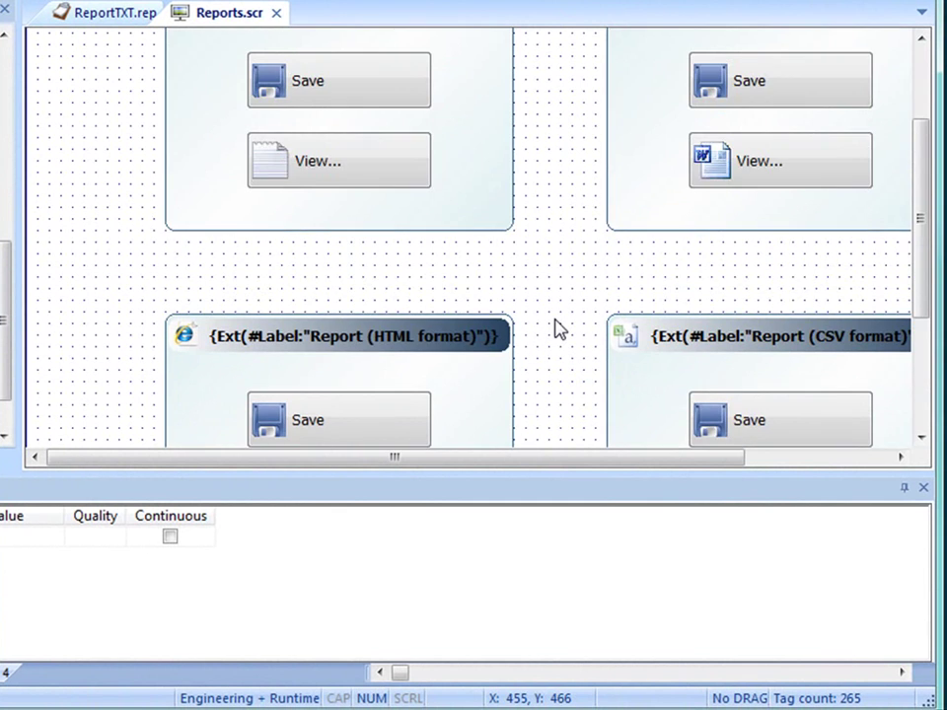
scroll(556, 324, up, 1)
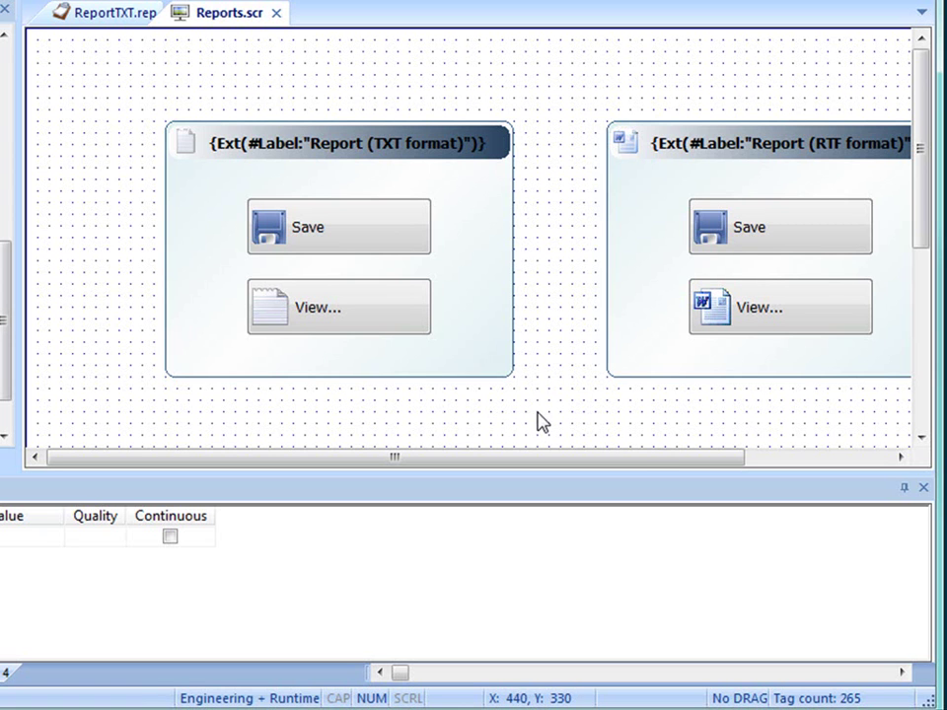
scroll(533, 409, down, 2)
scroll(533, 395, down, 2)
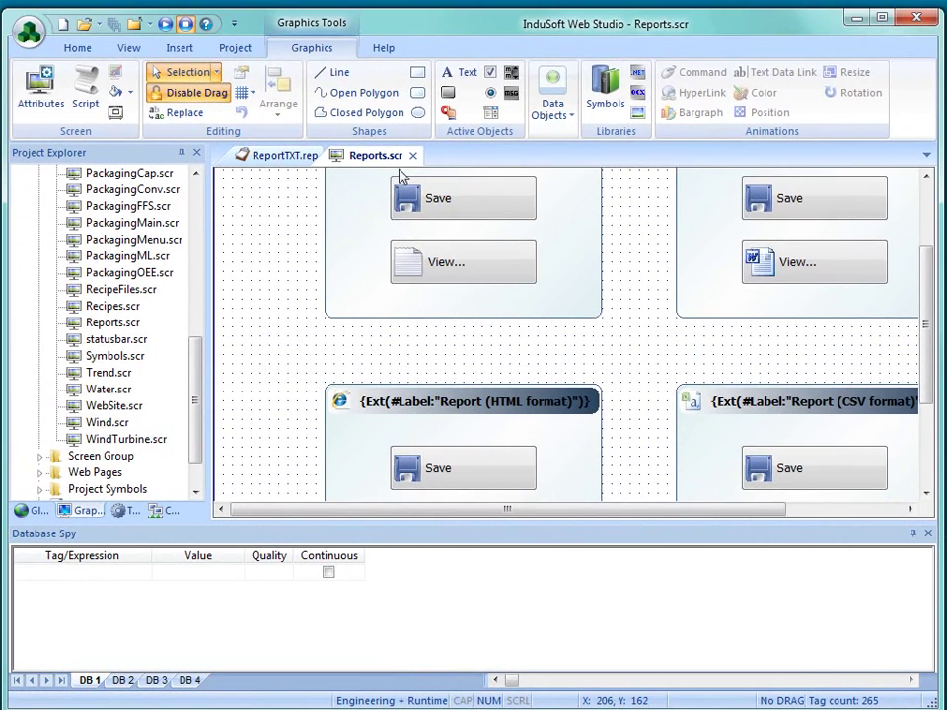
Close Reports.scr and ReportTXT.rep, then create a new project named Report at 1024 x 768 resolution.
click(413, 155)
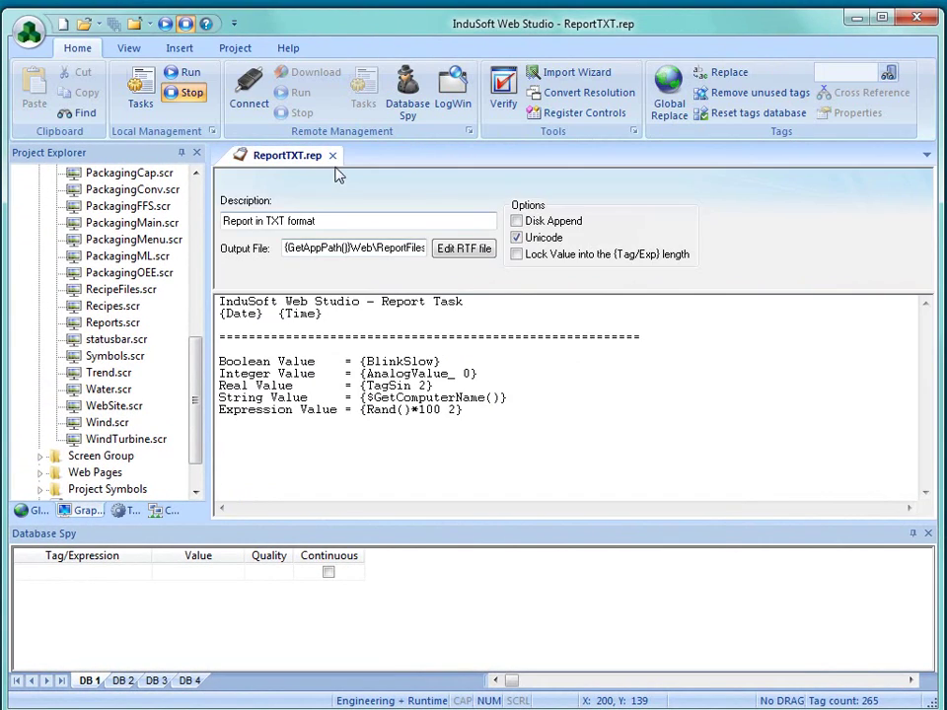
key(ctrl+F4)
click(28, 32)
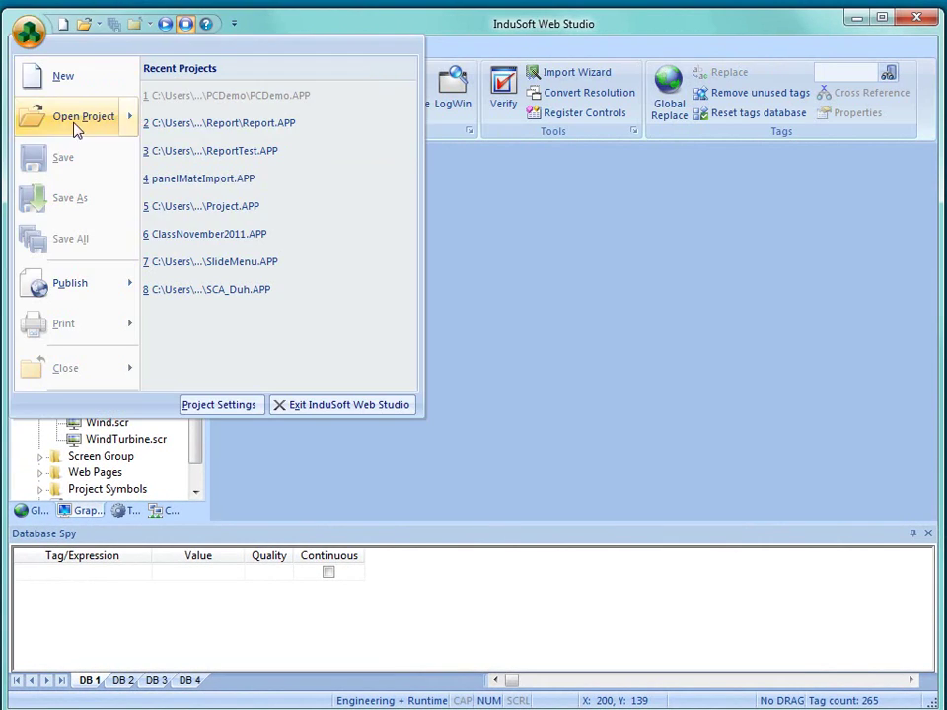
mouse_move(67, 116)
click(62, 77)
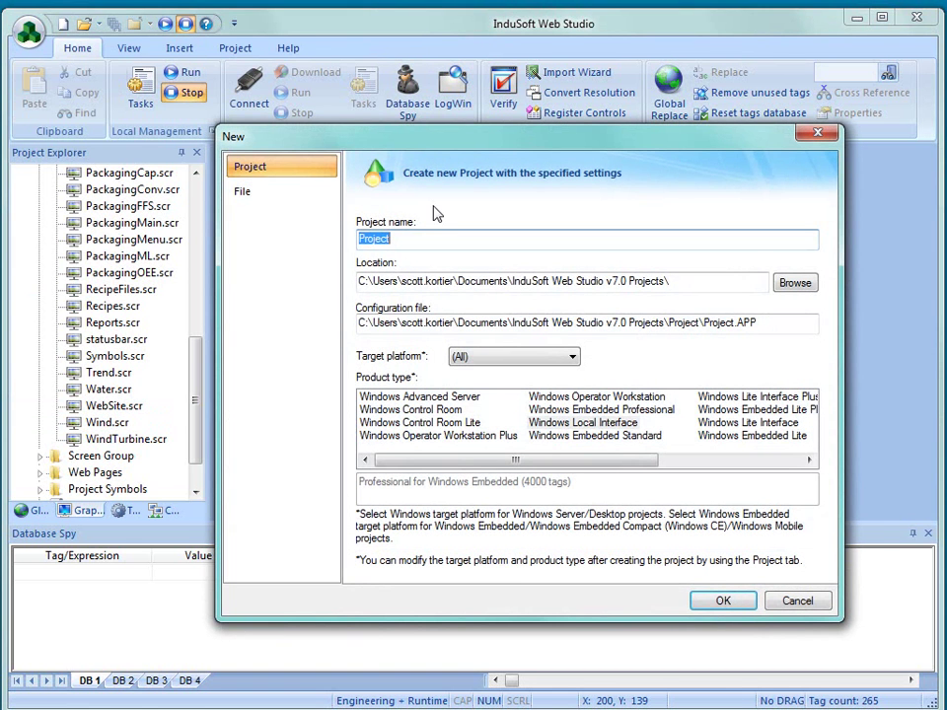
text(Report)
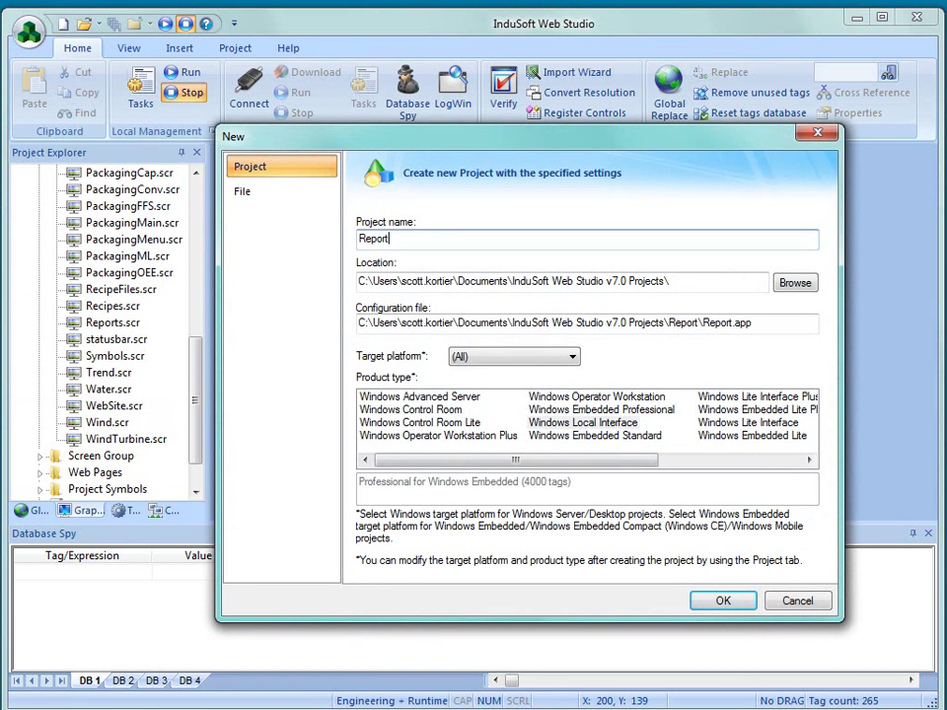
click(723, 601)
click(745, 270)
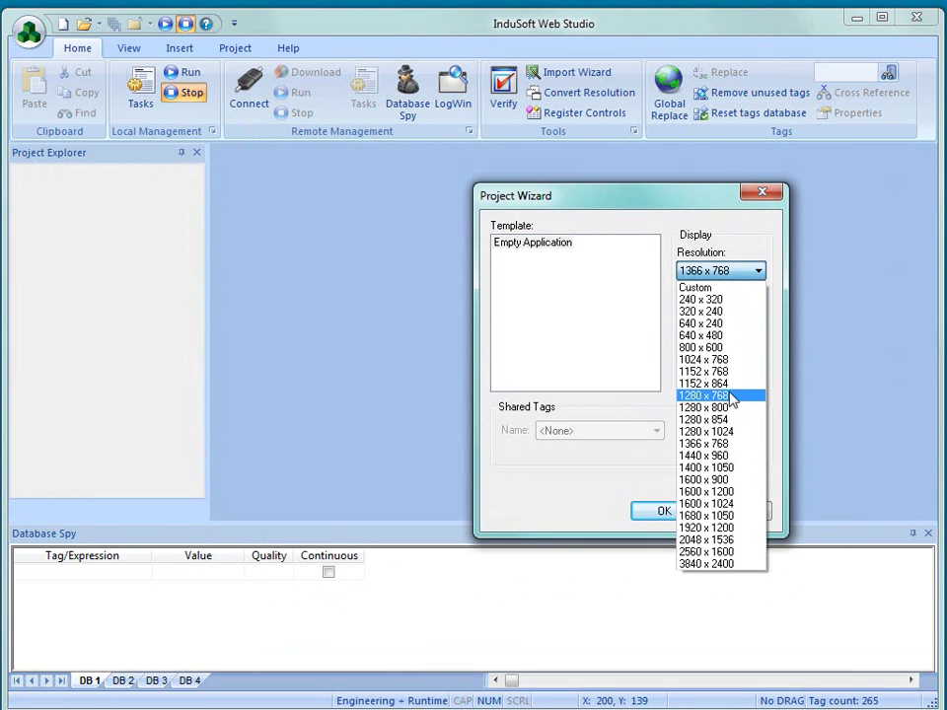
click(714, 361)
click(664, 509)
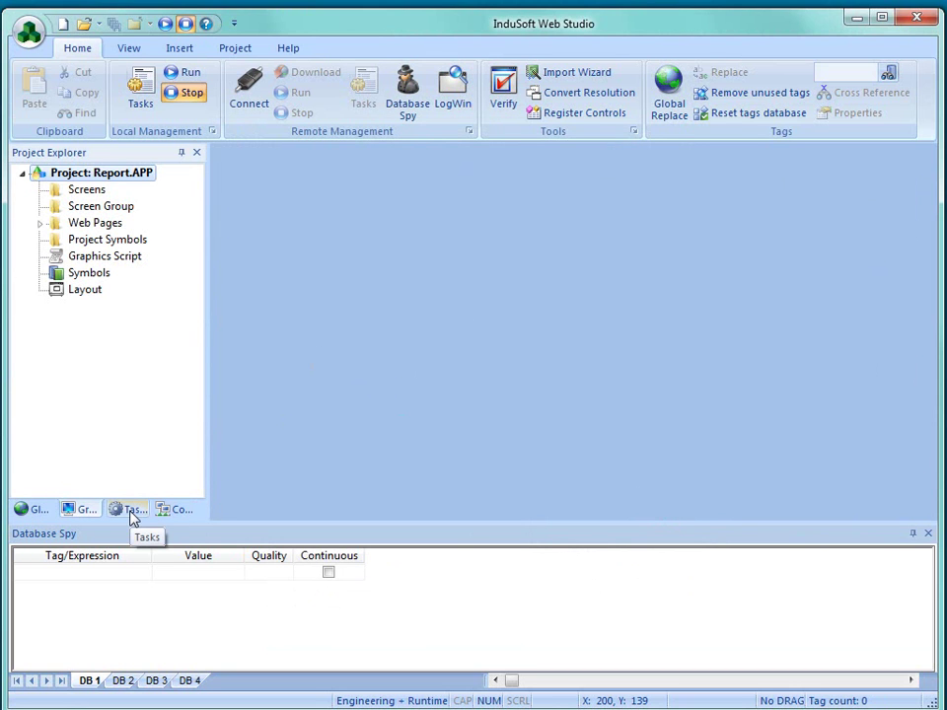
Insert a new report described as 'Report TXT' with output file {ReportName}.txt.
click(131, 513)
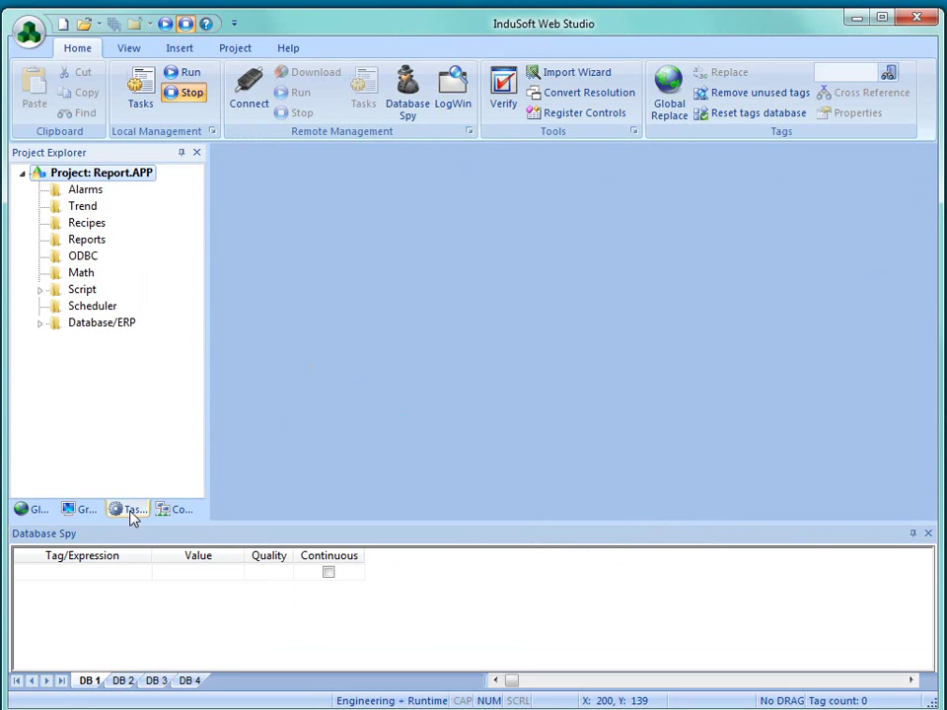
right_click(83, 245)
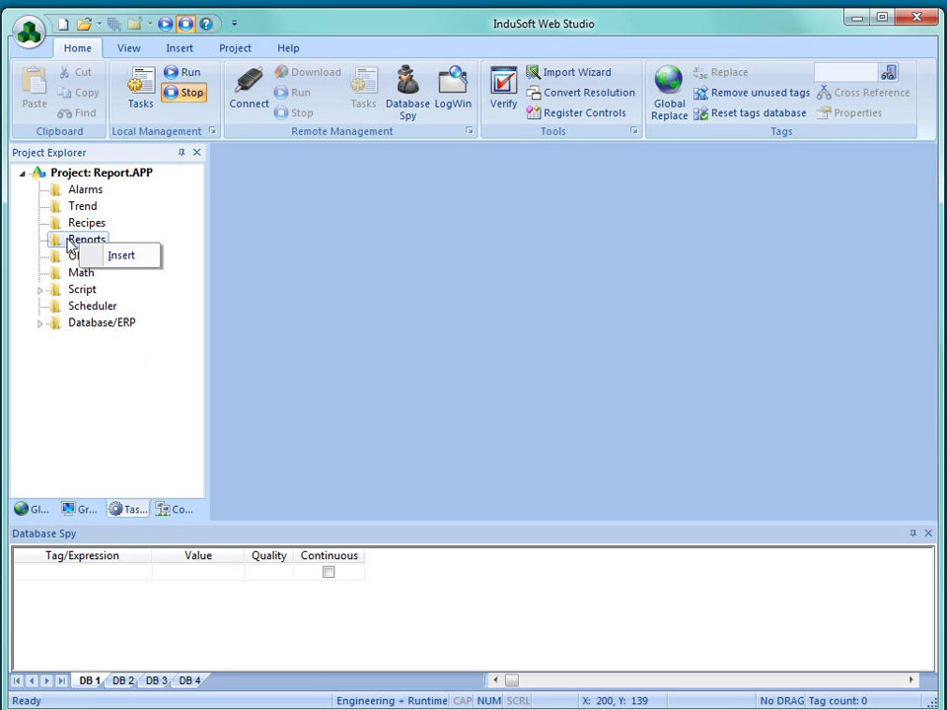
click(120, 255)
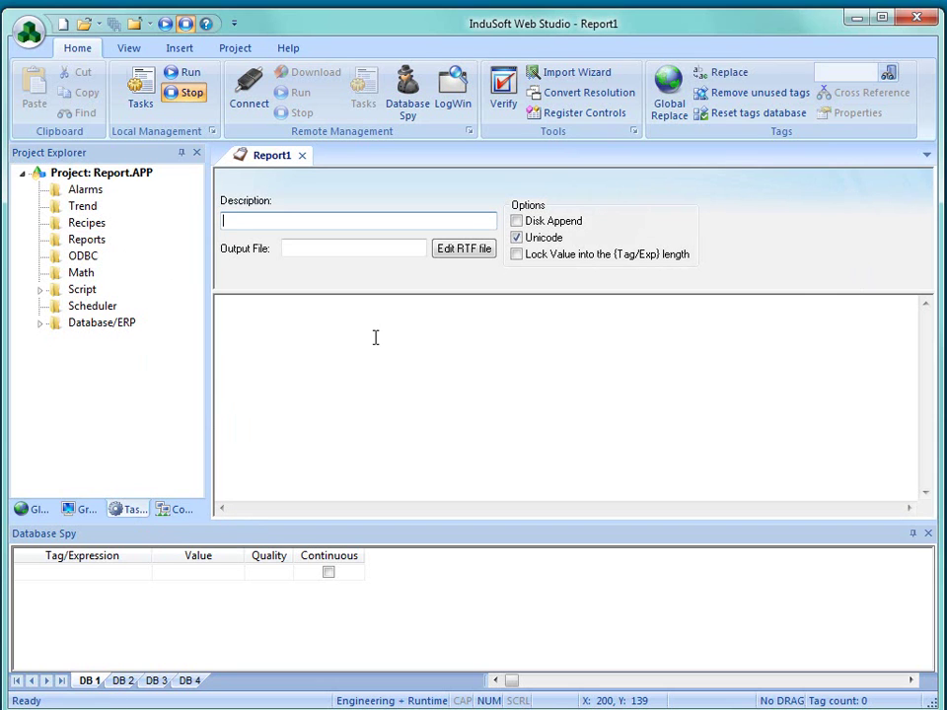
text(Report TXT)
click(328, 247)
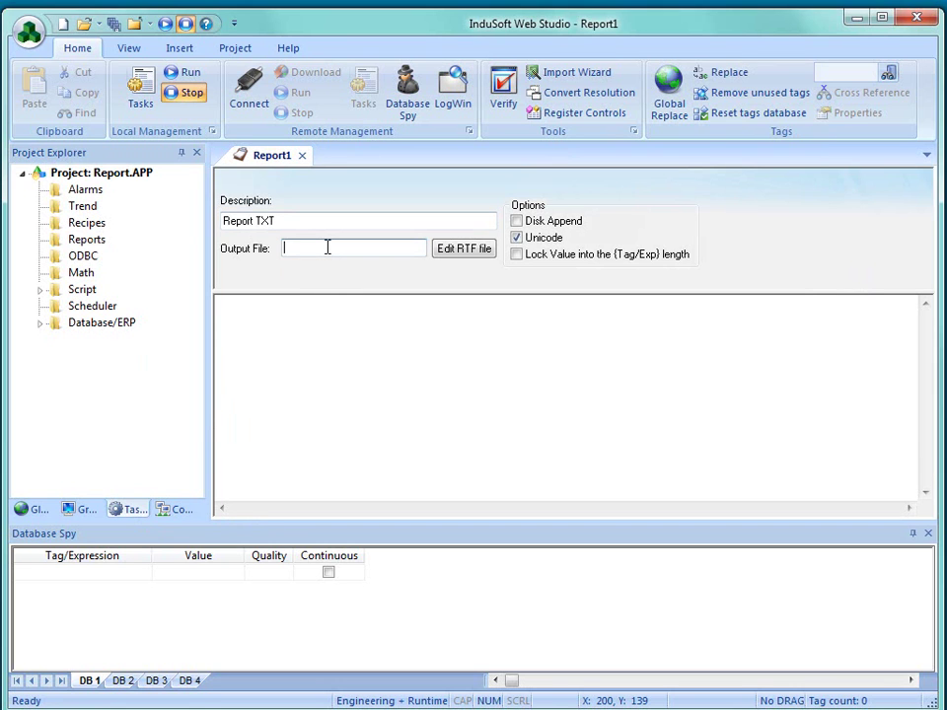
text({Reportnam)
key(BackSpace)
key(BackSpace)
key(BackSpace)
text(N)
key(BackSpace)
text(Name}.txt)
click(294, 314)
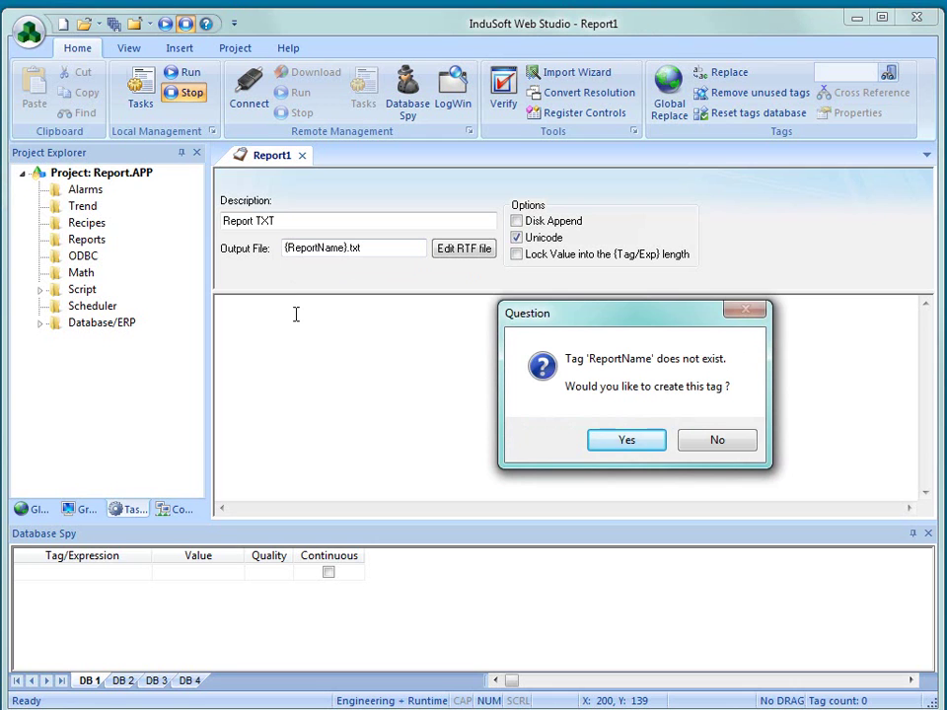
Create the ReportName tag as a String tag.
key(Return)
click(684, 357)
click(667, 407)
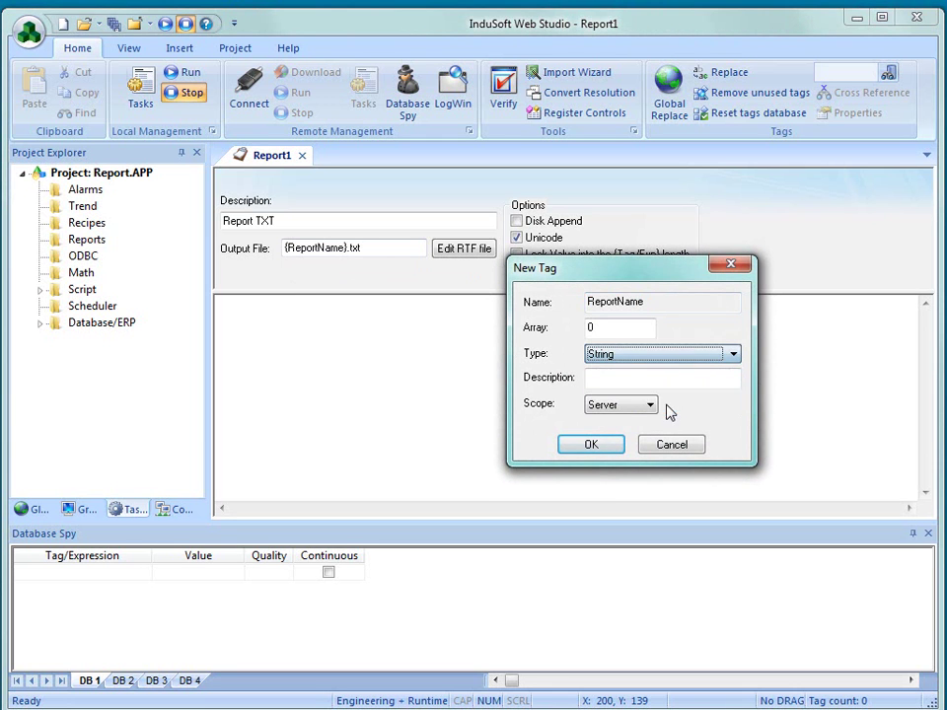
click(615, 444)
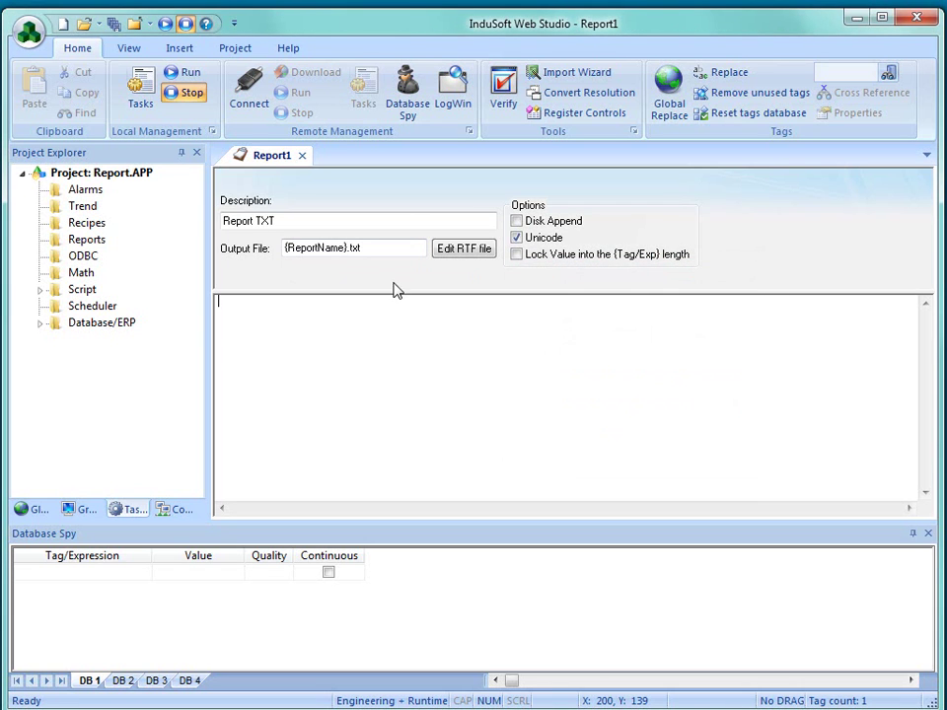
Write the Production Report title with {Date} and {Time} lines and a blank line in the report body.
click(331, 317)
text(Pr)
text(oduction )
text(Rp)
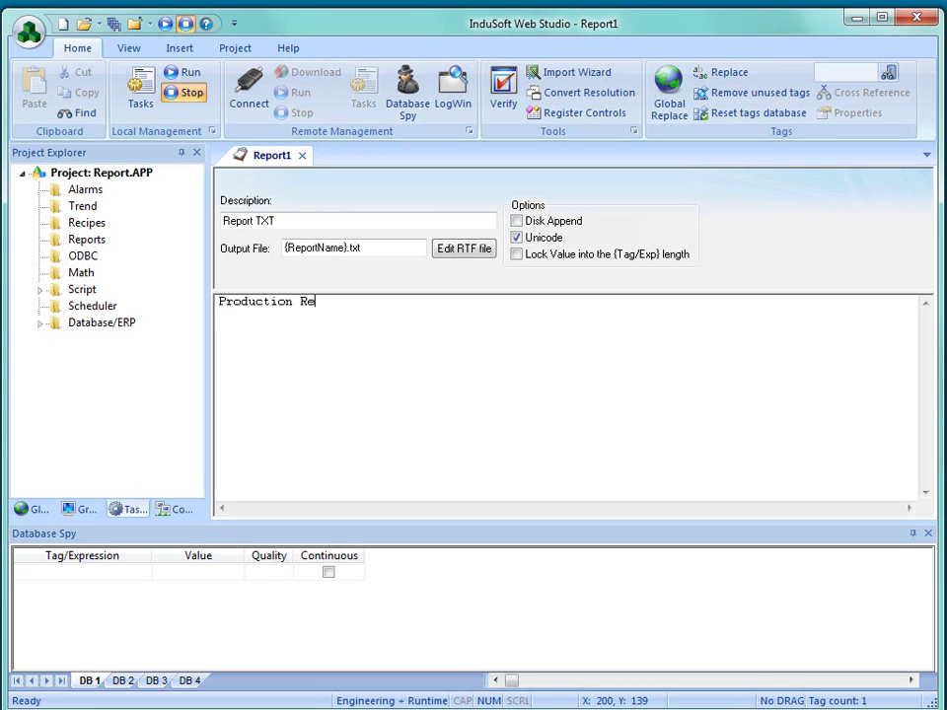
text(port)
key(Return)
text({Date})
key(Return)
text({Time})
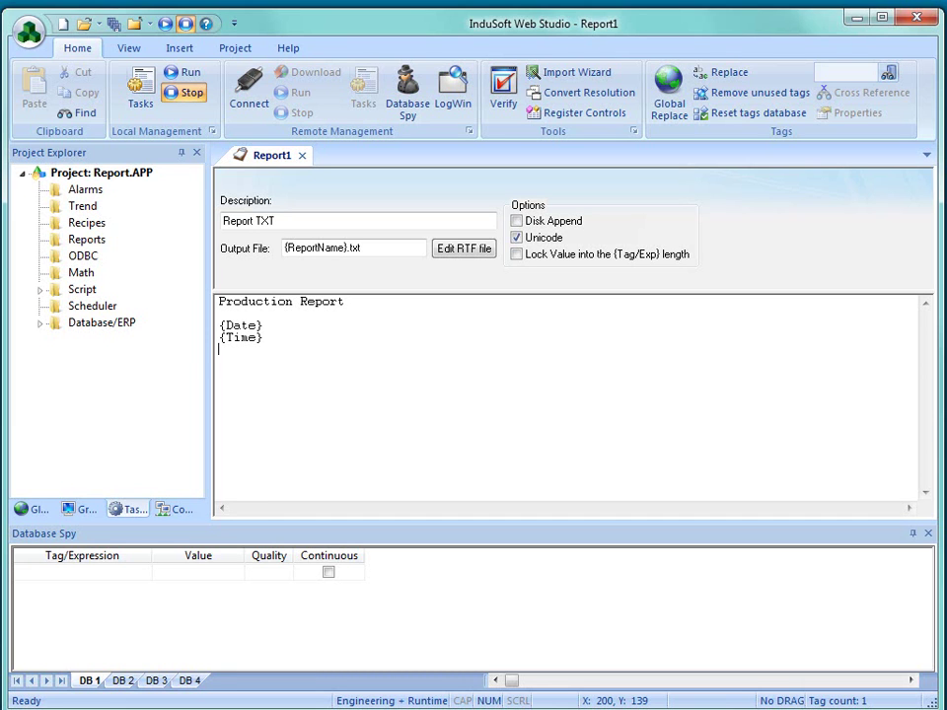
key(Return)
Add tab-separated column headings Work Item, Good and Target.
text(Work Item)
key(Tab)
text(Good)
key(Tab)
text(Target)
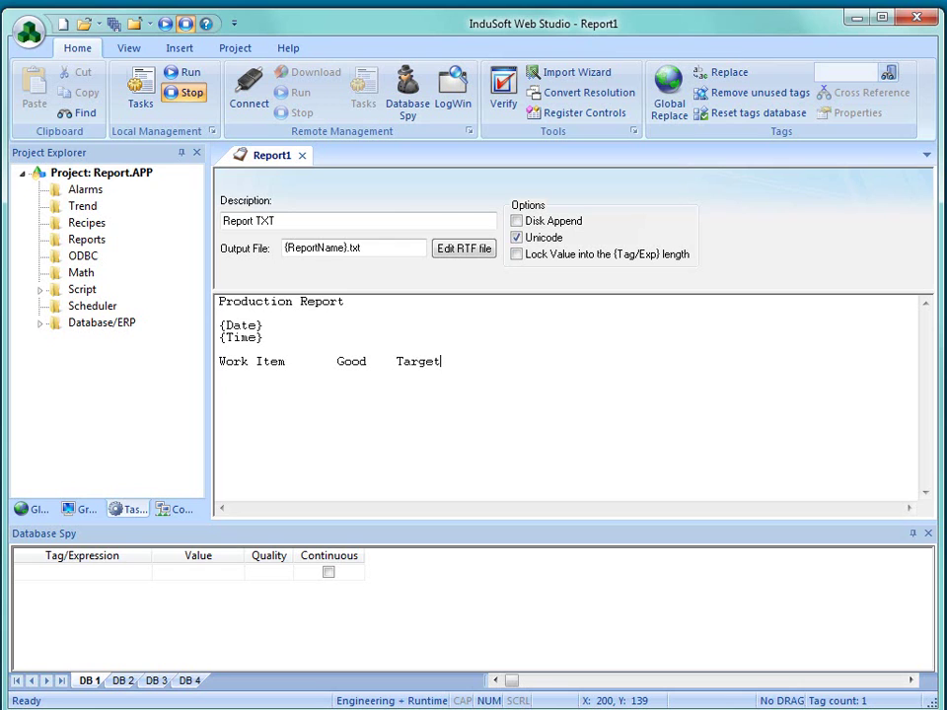
Add the WI-1234 row with {GoodParts[1]} and {Target[1]} under the matching columns.
key(Return)
text(WI-1234)
key(Tab)
text({GoodPart)
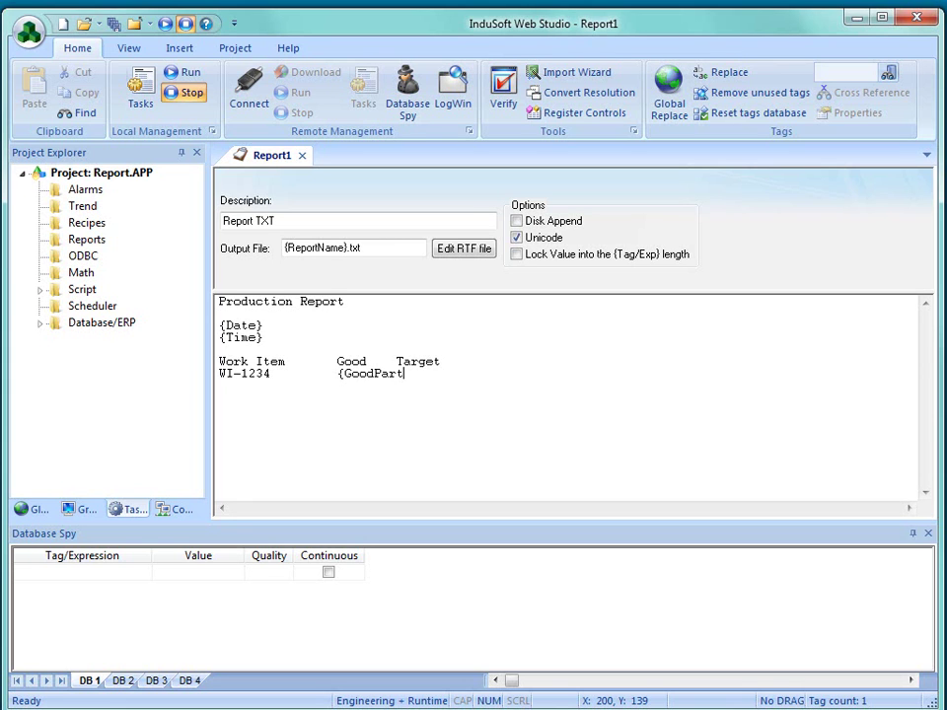
text(s[1]})
key(Tab)
text({Target[1)
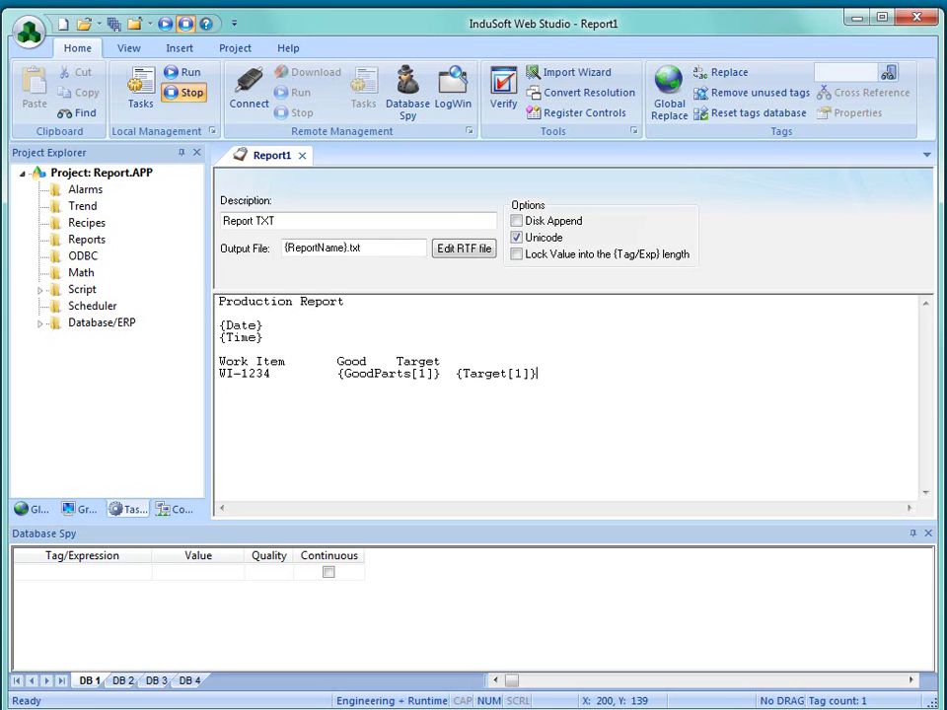
Duplicate the WI-1234 row into additional report lines.
drag(540, 375, 222, 373)
key(ctrl+c)
click(550, 373)
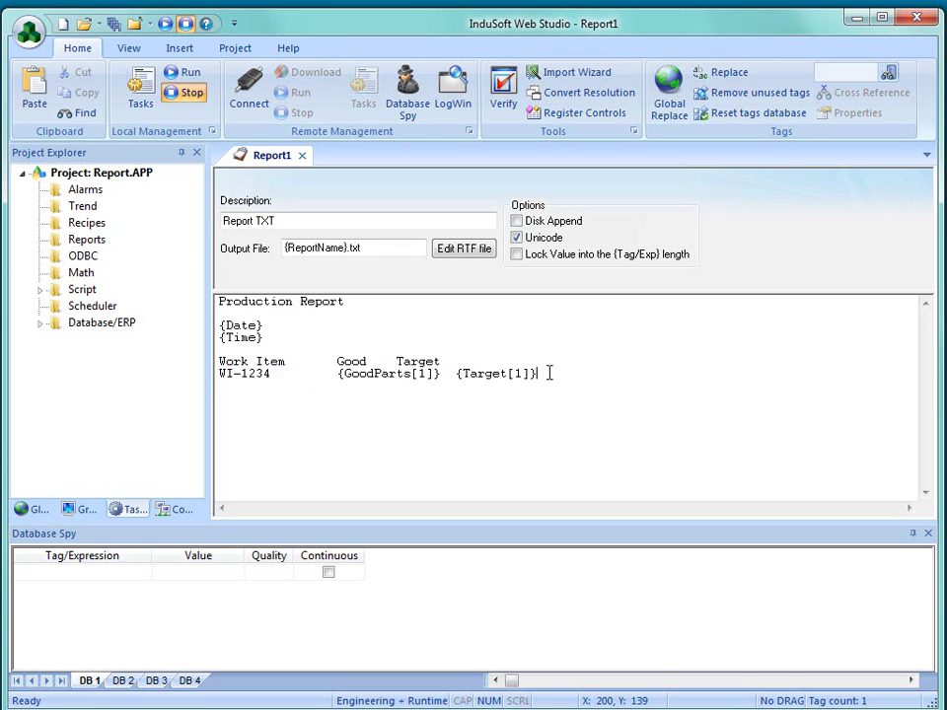
key(Return)
key(ctrl+v)
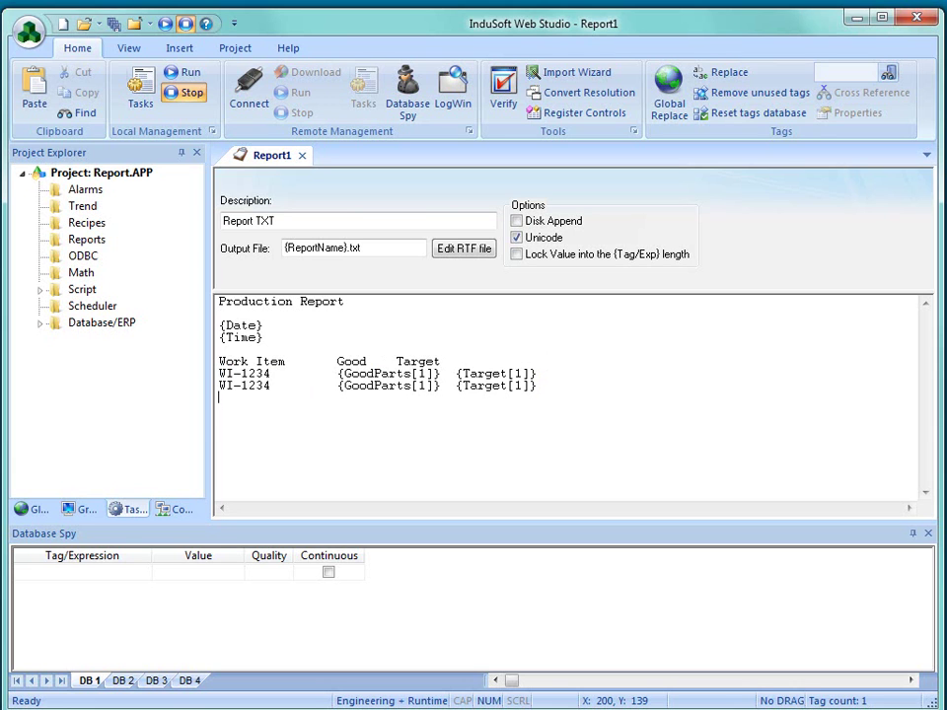
key(ctrl+v)
key(ctrl+v)
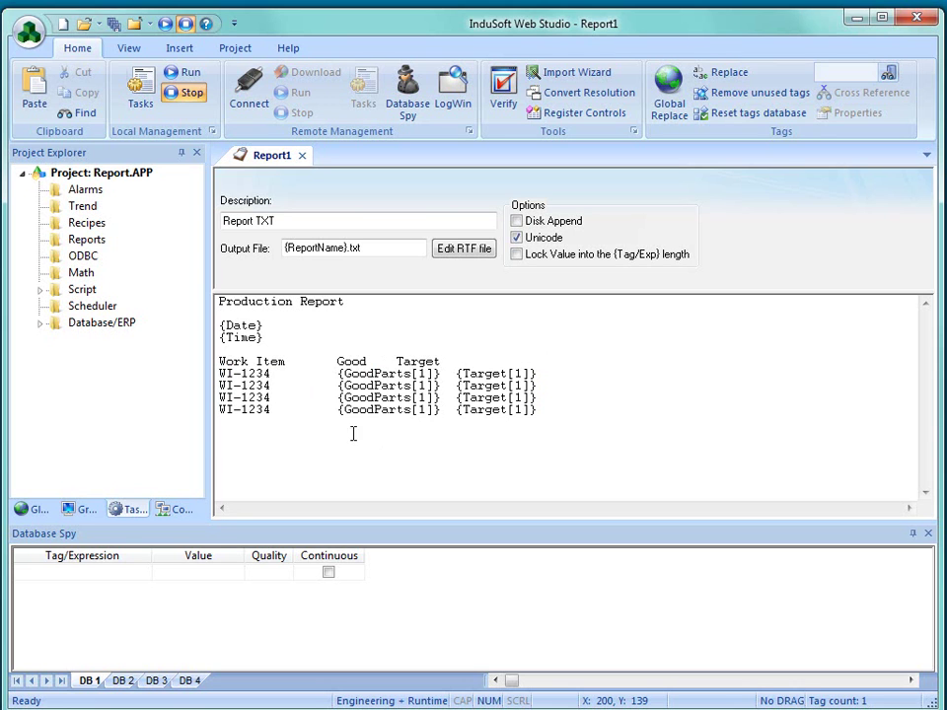
Change the copied item numbers to WI-2345, WI-4567 and WI-9876, realigning the columns.
drag(280, 386, 242, 386)
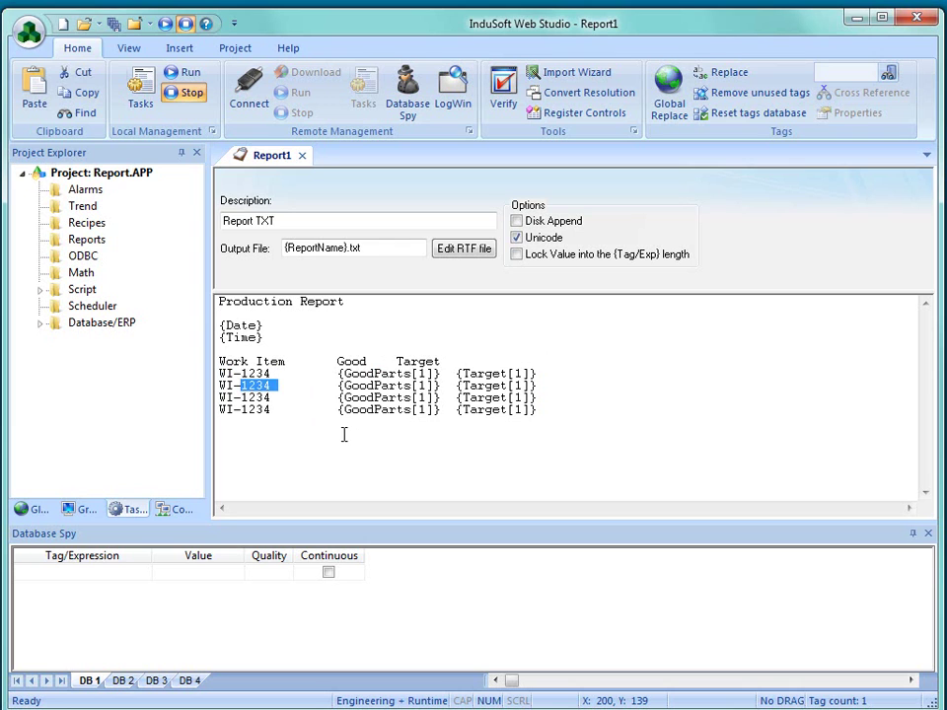
text(2345)
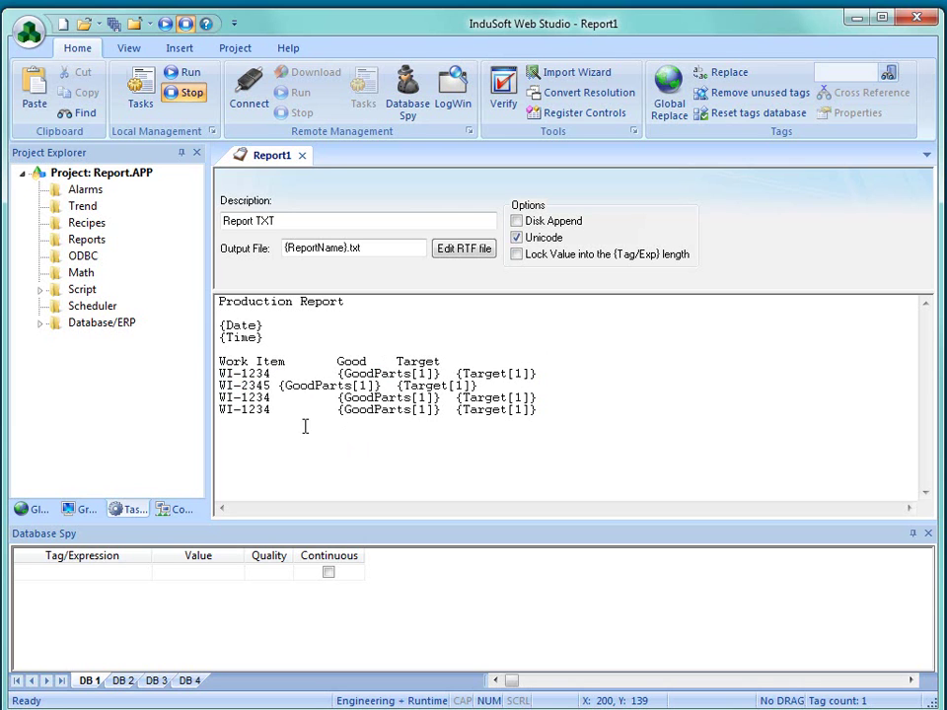
key(Tab)
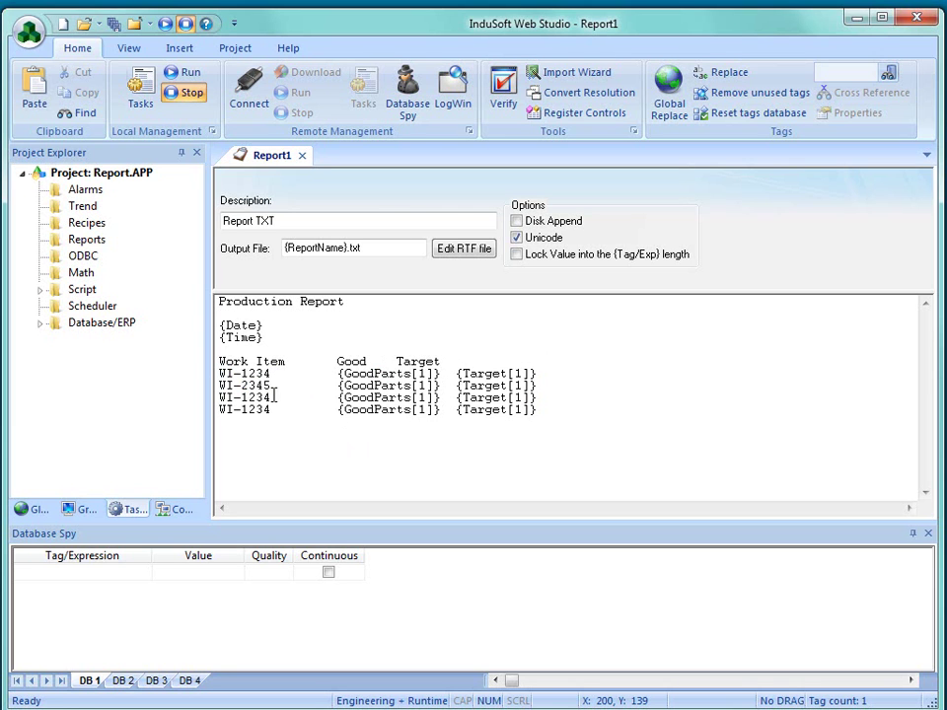
click(274, 395)
key(BackSpace)
key(BackSpace)
key(BackSpace)
key(BackSpace)
click(271, 408)
key(BackSpace)
key(BackSpace)
key(BackSpace)
text(9876)
Set the GoodParts and Target indices on the three new rows to 2, 3 and 4.
double_click(421, 386)
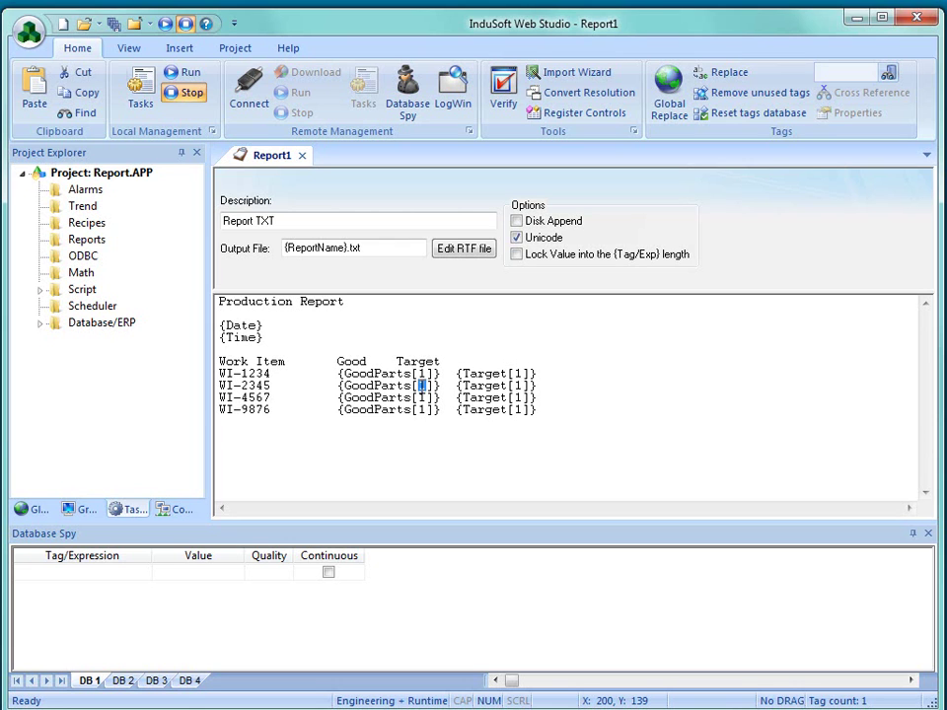
text(2)
double_click(422, 396)
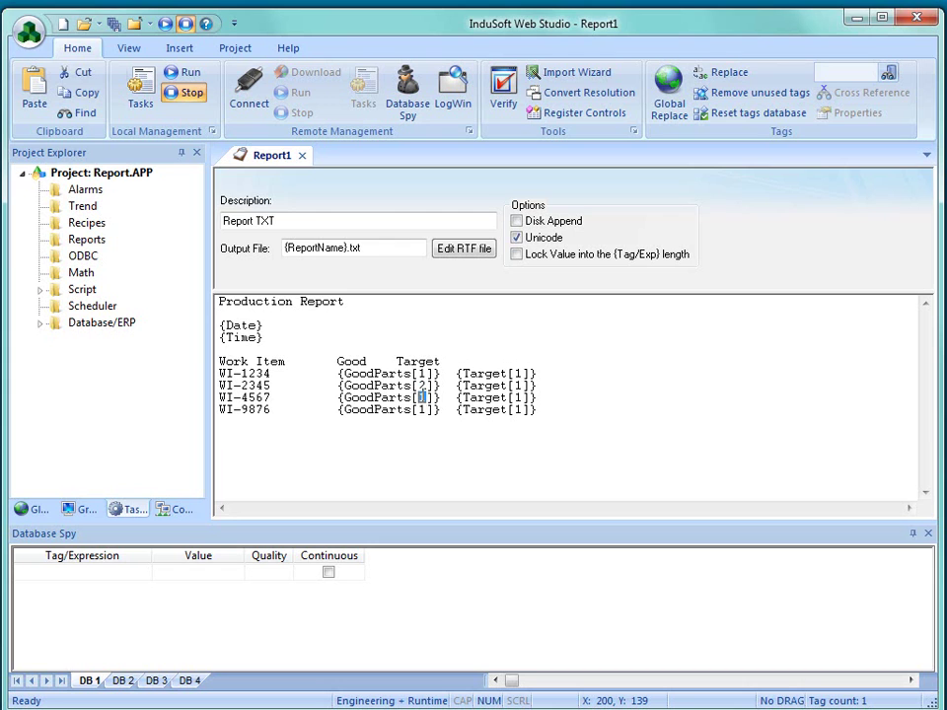
text(3)
double_click(422, 409)
text(4)
double_click(517, 385)
text(2)
double_click(517, 397)
text(3)
double_click(517, 410)
text(4)
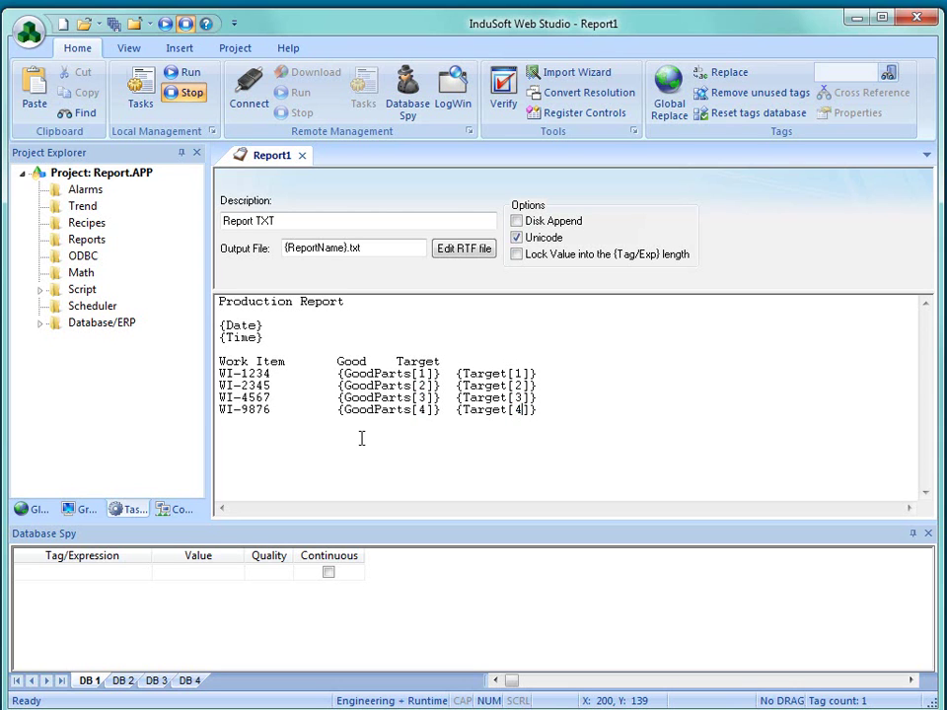
Close the report editor, saving the report as Report1.
click(303, 155)
click(566, 433)
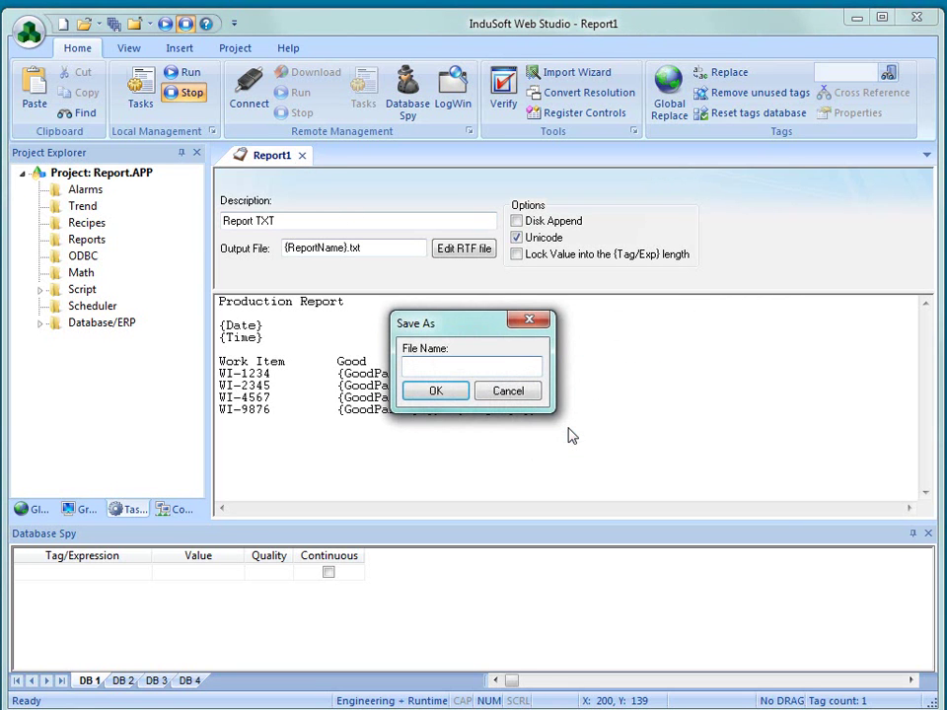
text(Report)
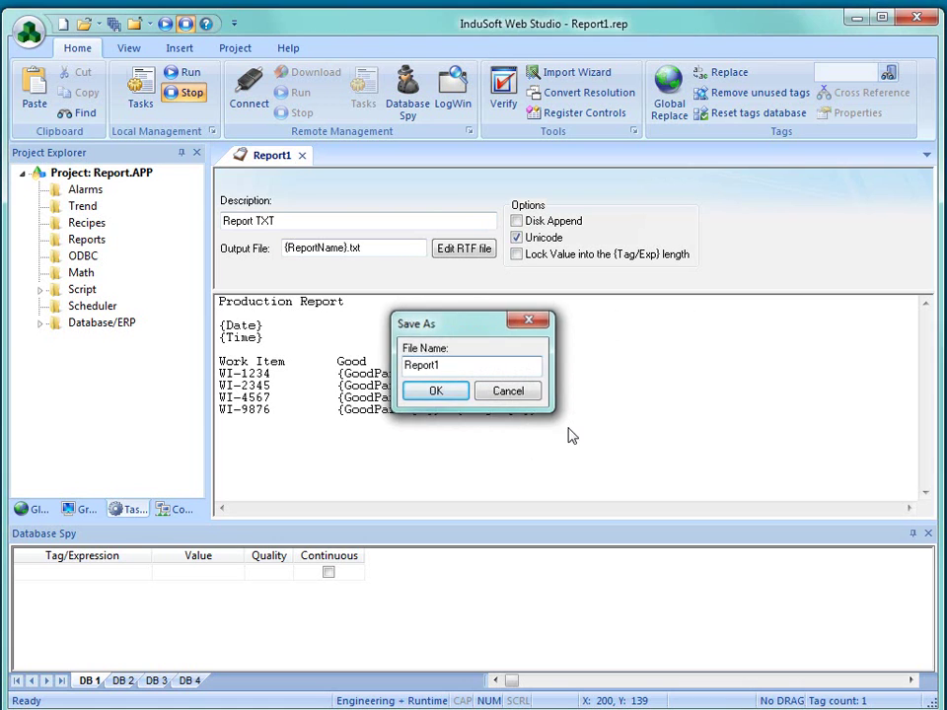
text(1)
key(Return)
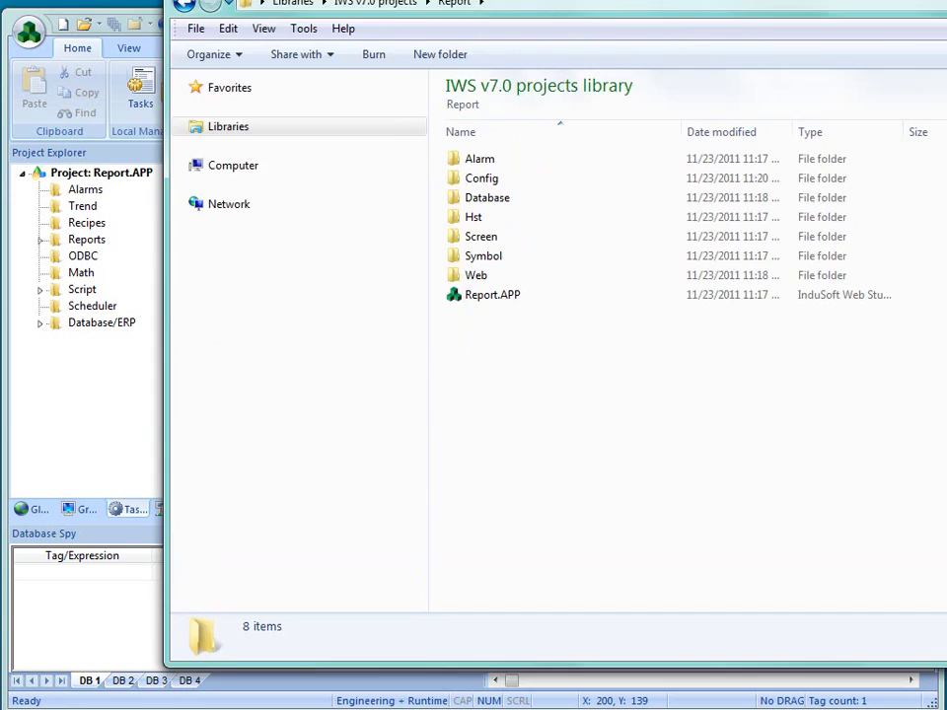
Check that the Config folder holds Report1.rep and Report1.txt, then open a new Explorer window at Libraries.
drag(942, 8, 896, 145)
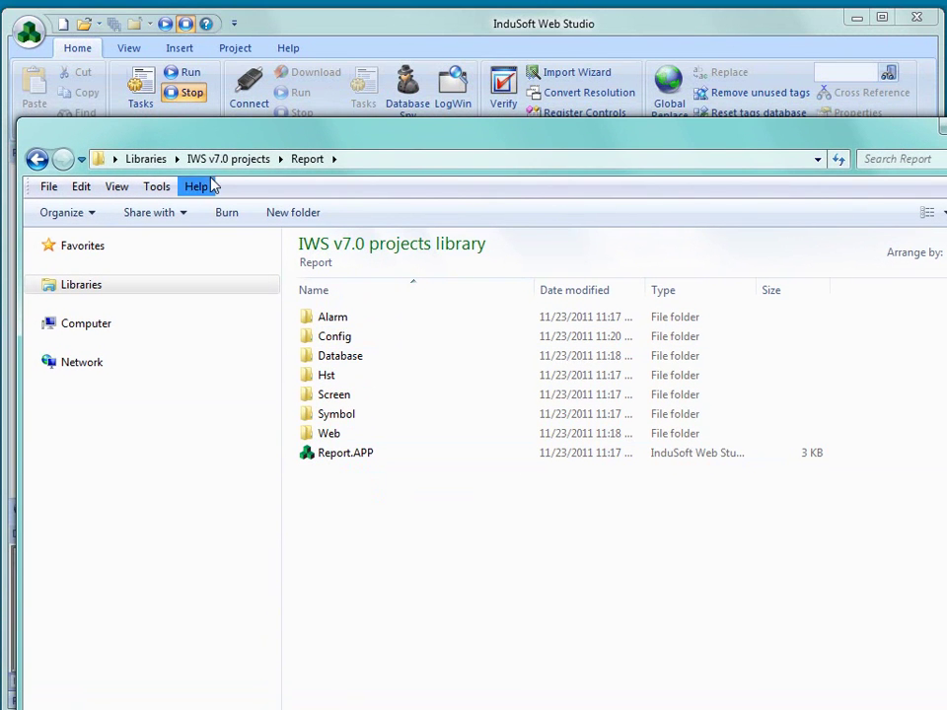
double_click(336, 341)
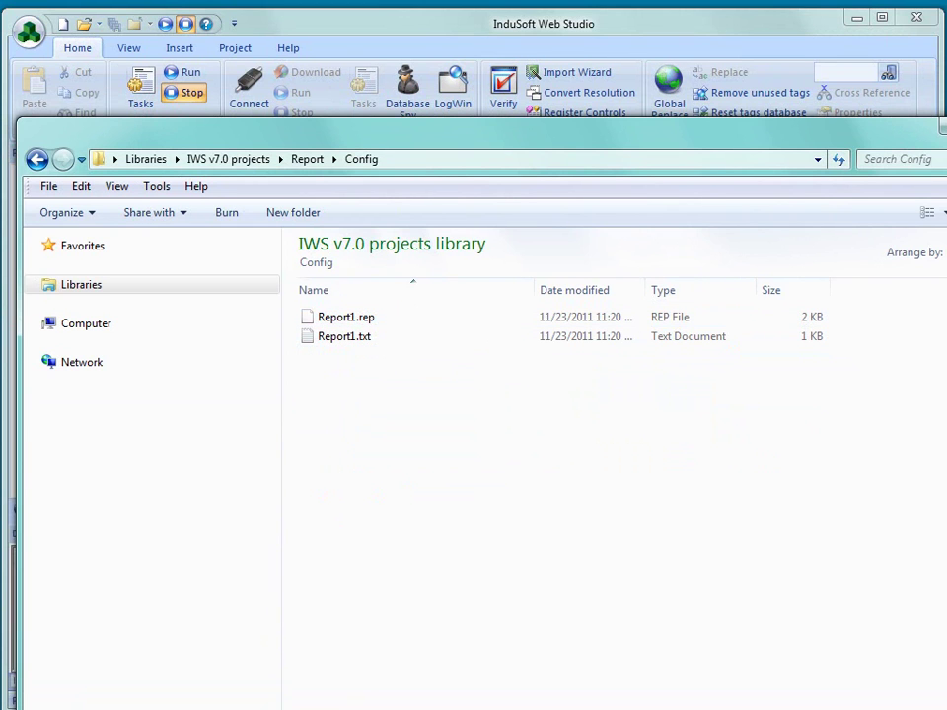
key(alt+F4)
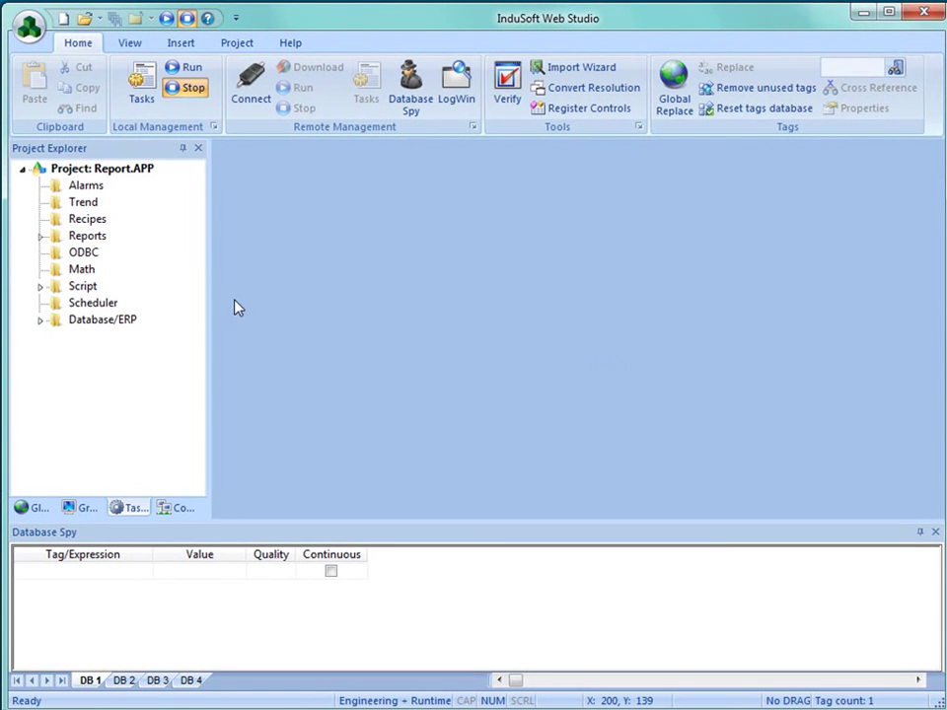
mouse_move(454, 706)
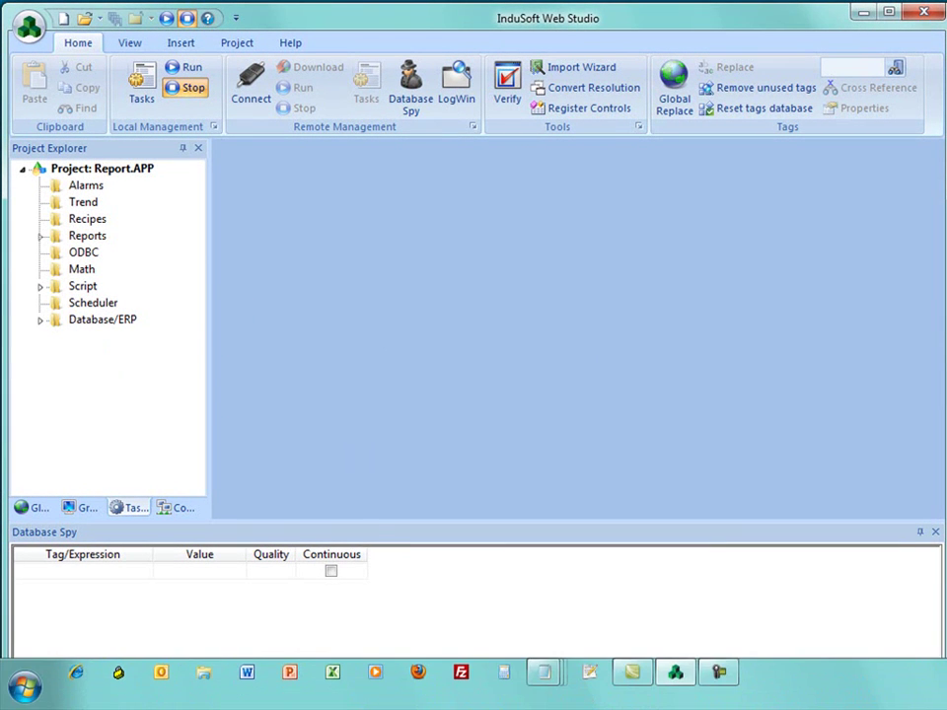
click(205, 675)
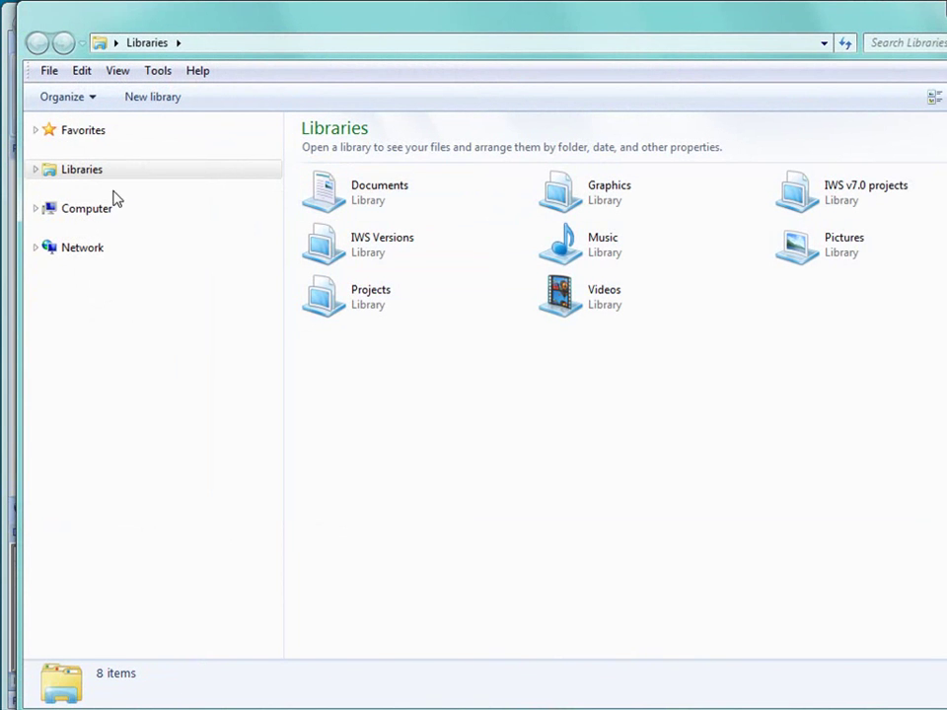
Navigate to Libraries > IWS v7.0 projects > Report folder.
click(39, 174)
click(91, 235)
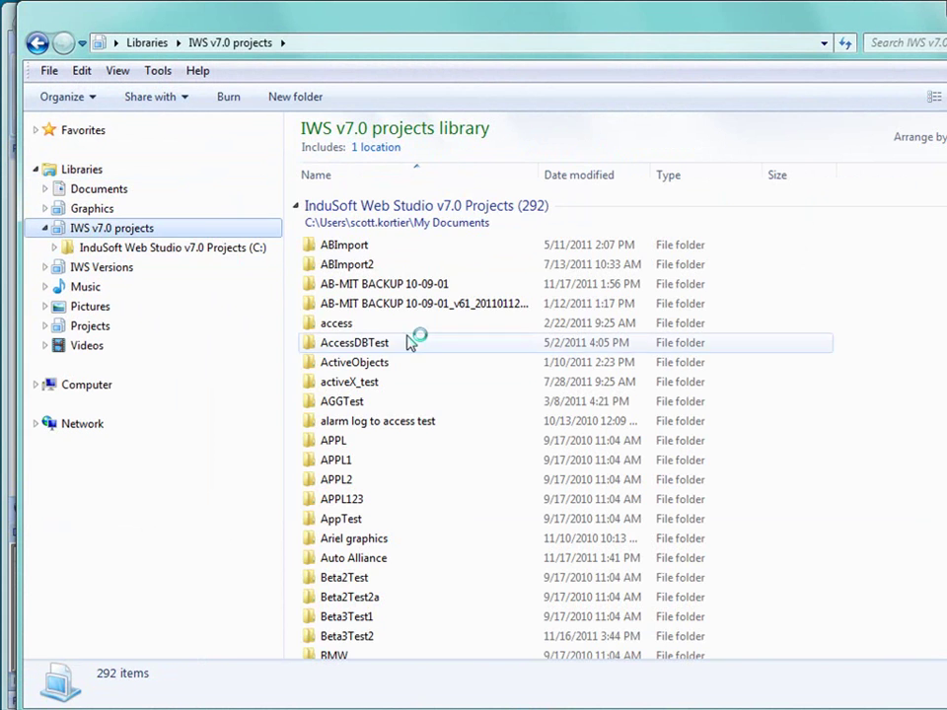
key(r)
double_click(337, 215)
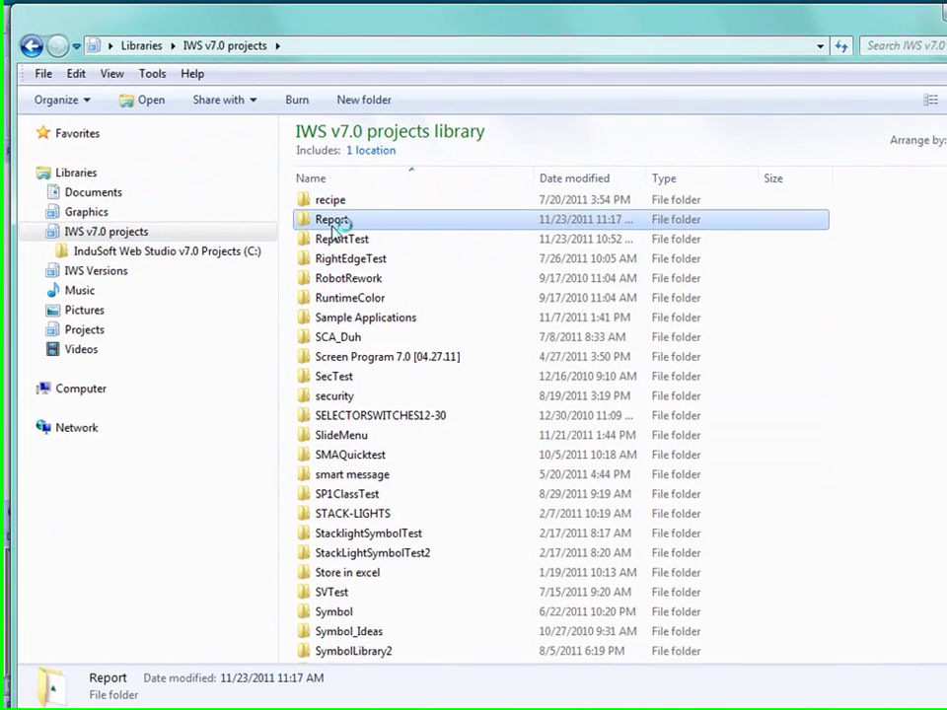
Paste logo.jpg into the Report project folder.
right_click(298, 397)
click(531, 433)
right_click(339, 409)
click(312, 477)
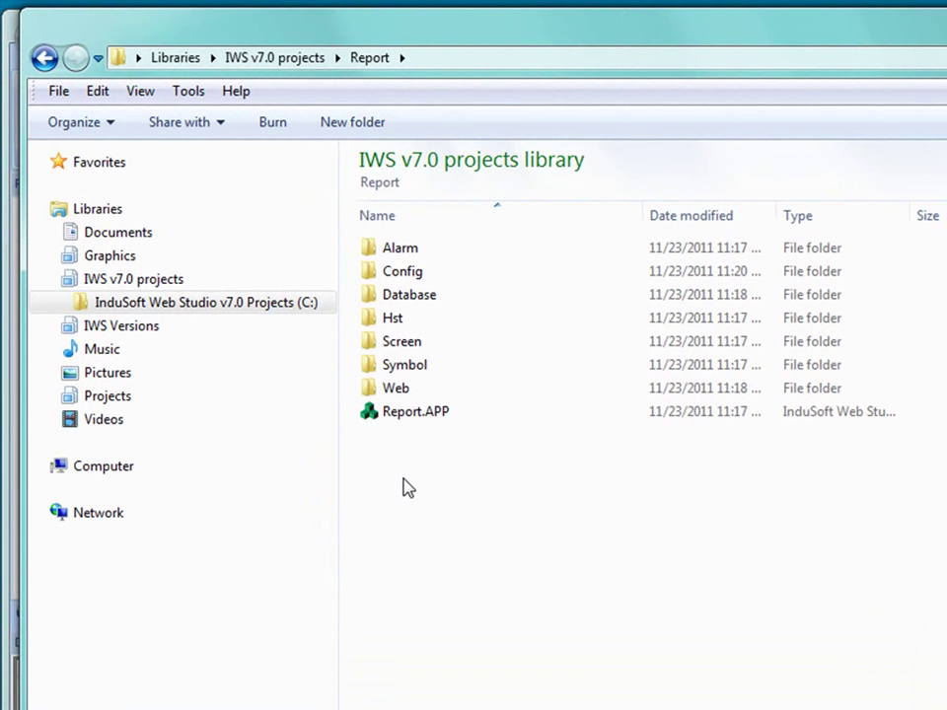
right_click(403, 488)
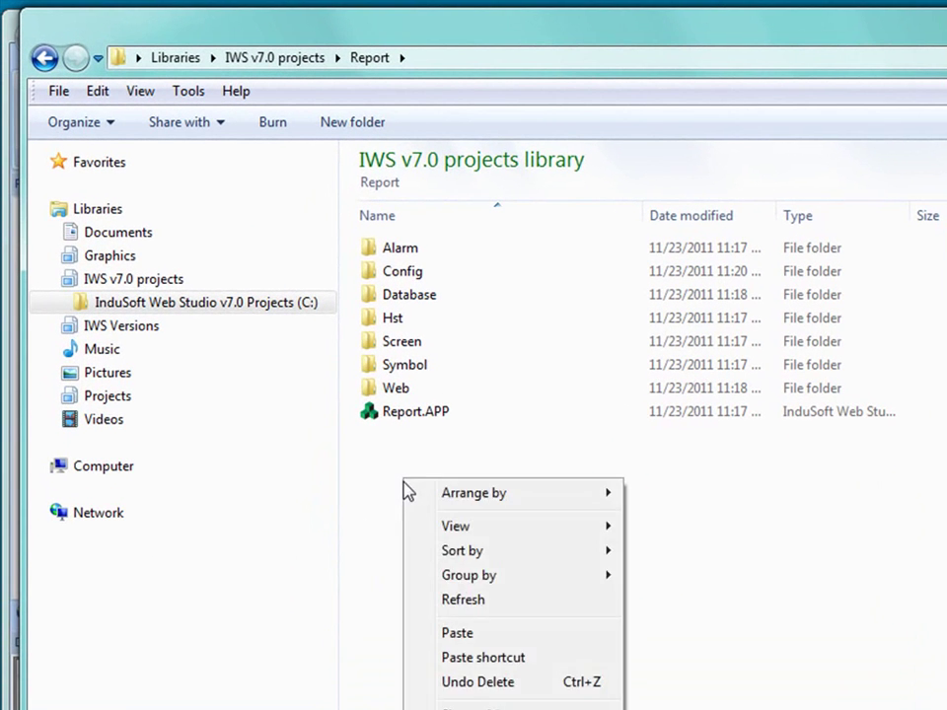
click(523, 632)
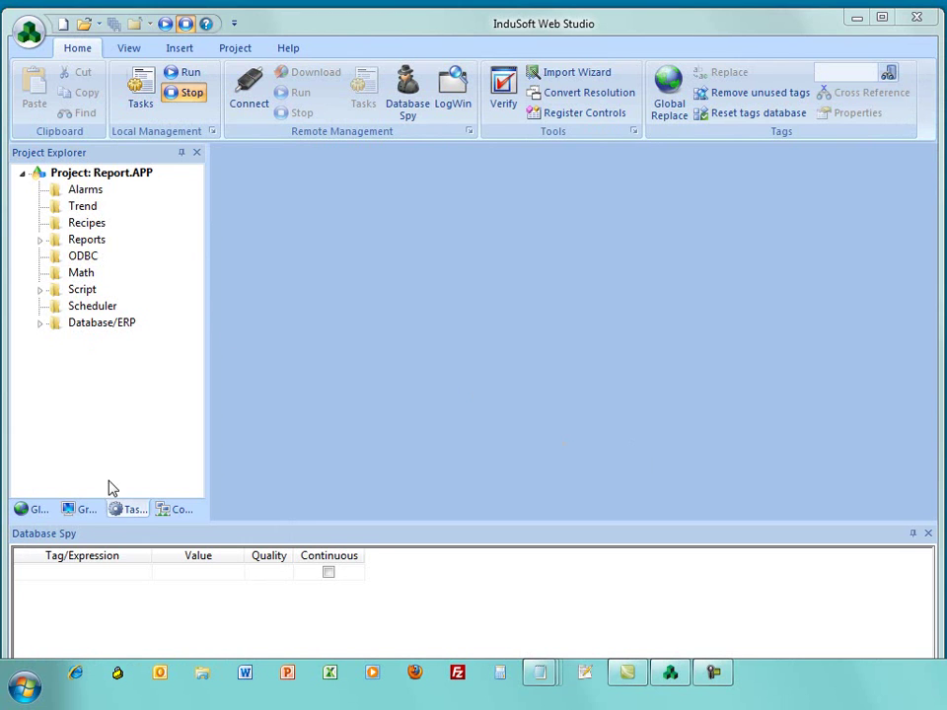
Check the Report1: Report TXT entry, then create blank Screen1 and choose the Text tool.
click(39, 240)
click(89, 262)
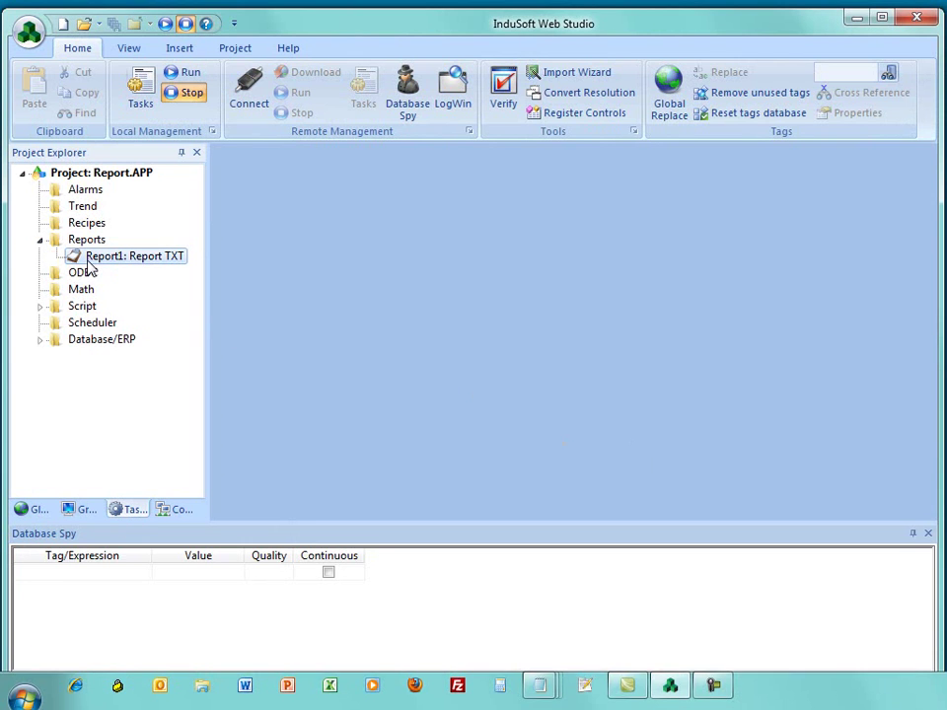
click(88, 509)
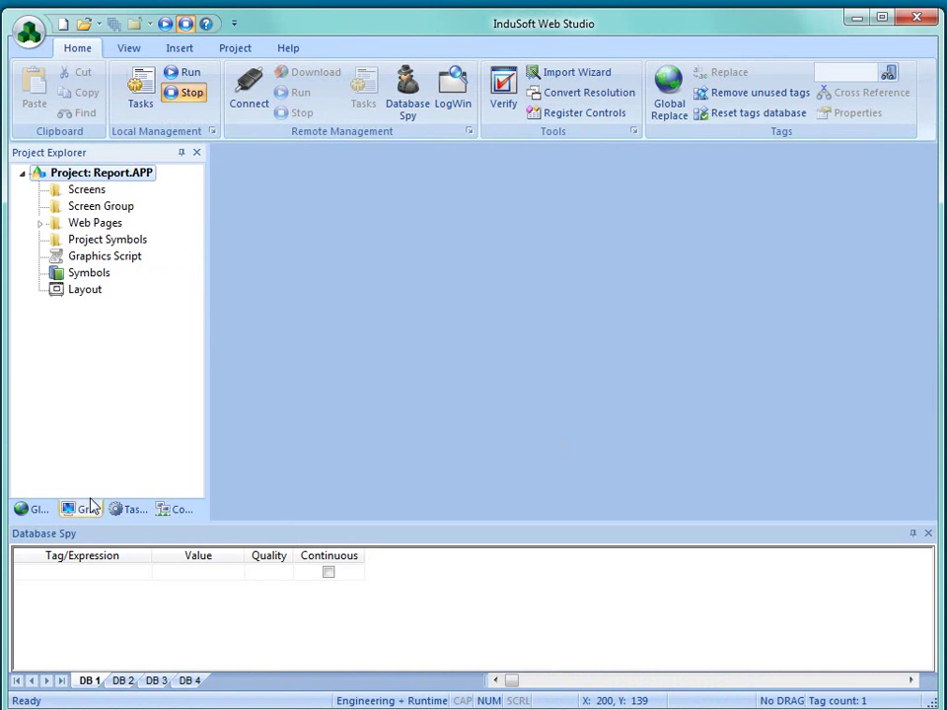
double_click(74, 191)
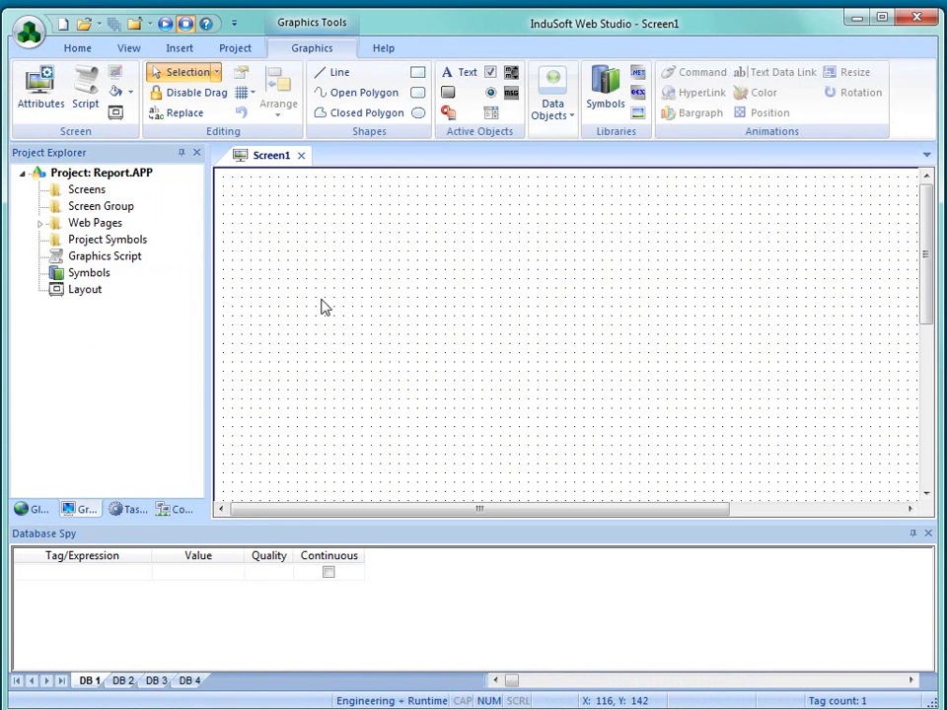
click(460, 72)
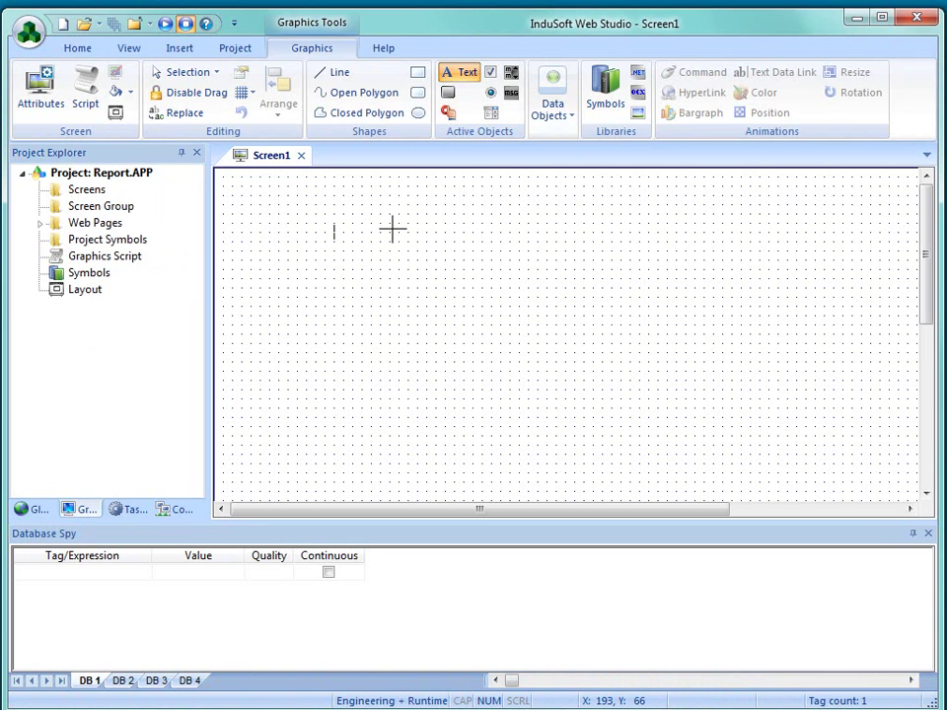
Add the text label 'Report Name: ###########' near the top-left of Screen1.
click(393, 229)
text(Repo)
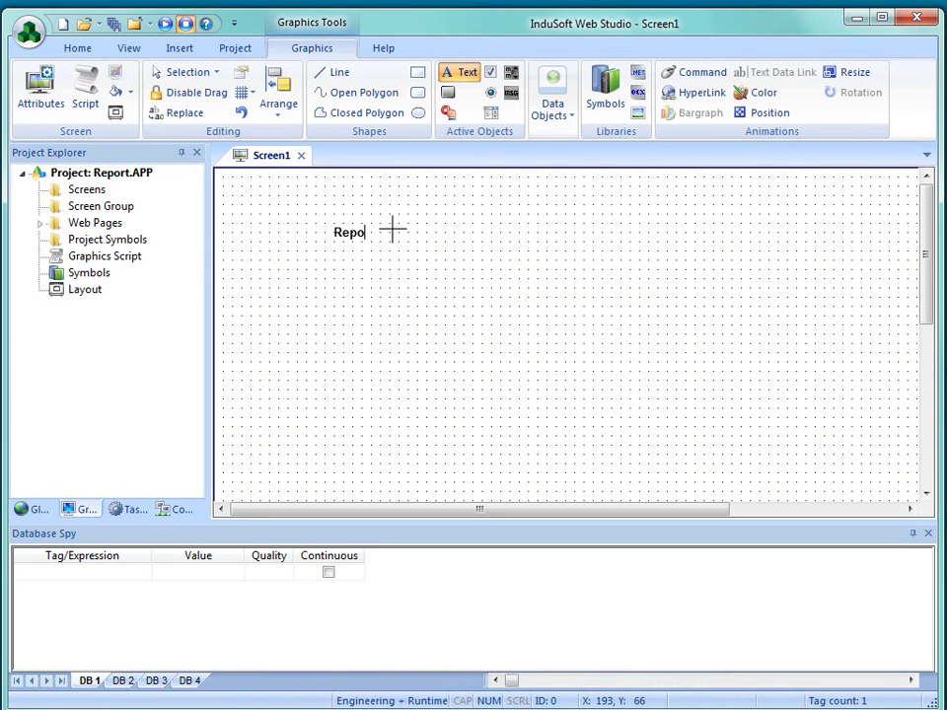
text(rt Name: #############)
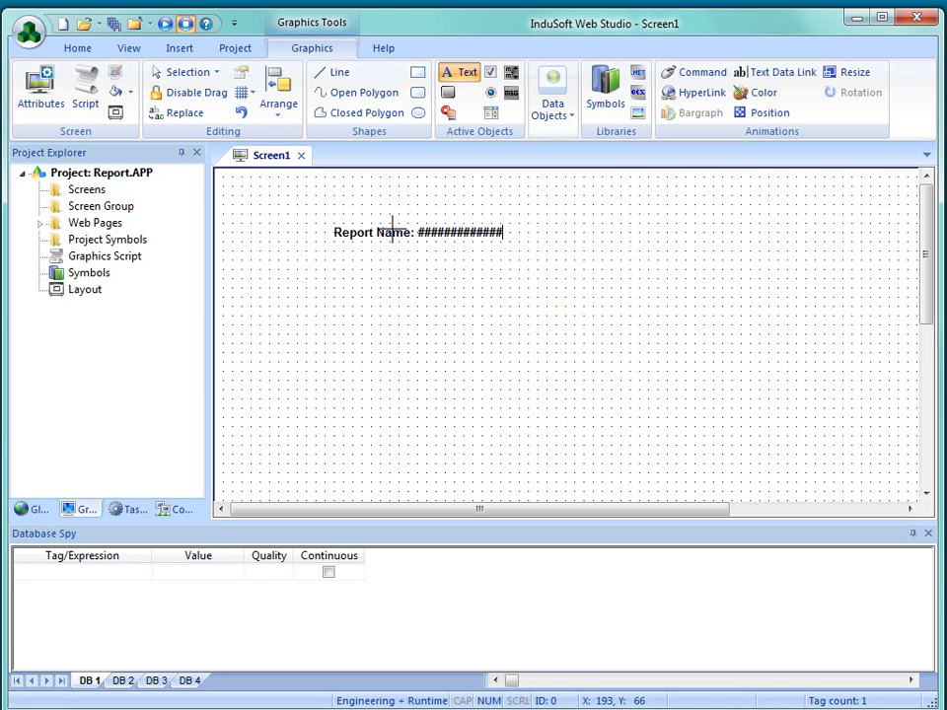
key(Escape)
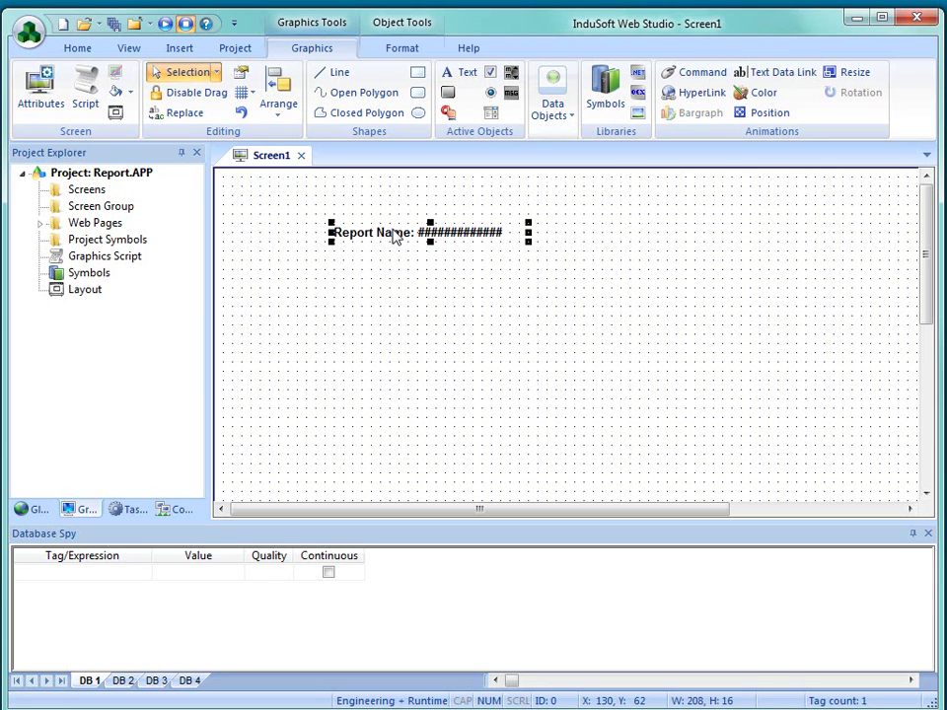
Give the label an input-enabled Text Data Link to the ReportName tag.
click(780, 79)
double_click(437, 237)
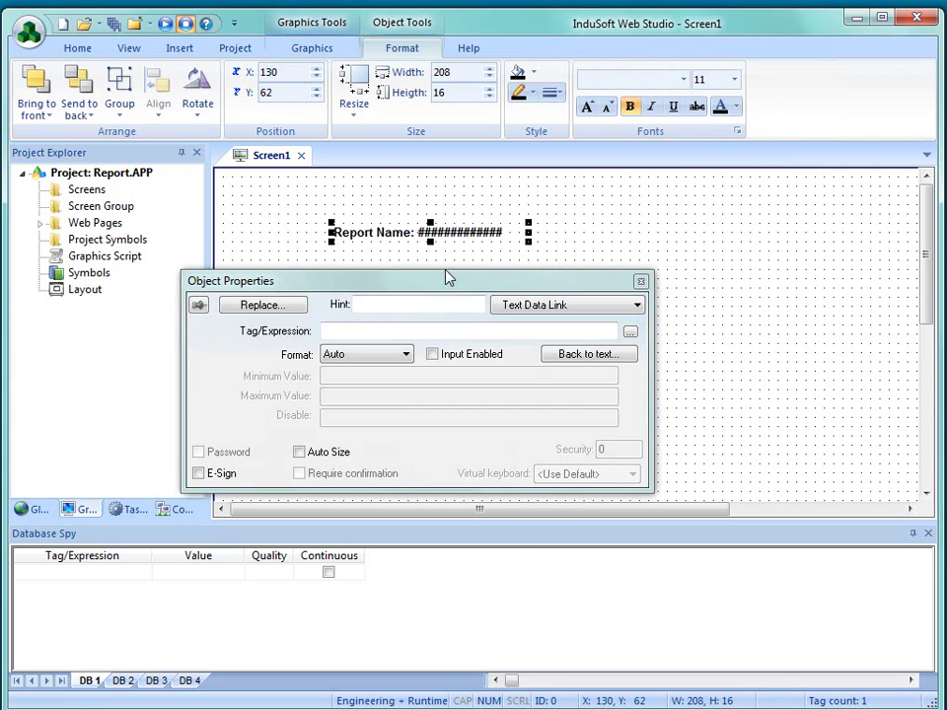
click(446, 357)
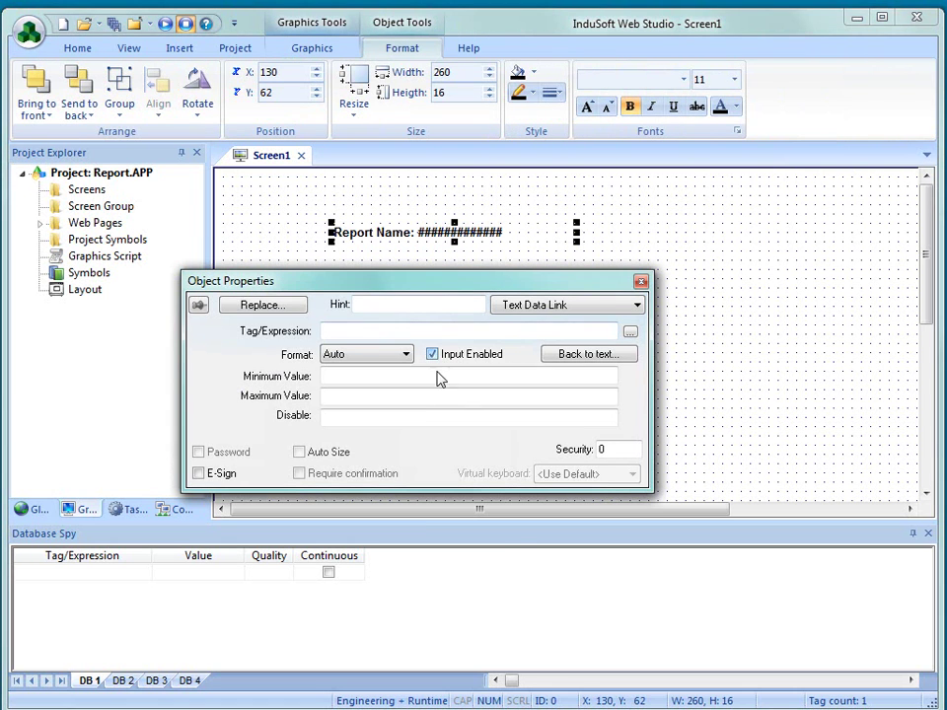
click(388, 331)
text(R)
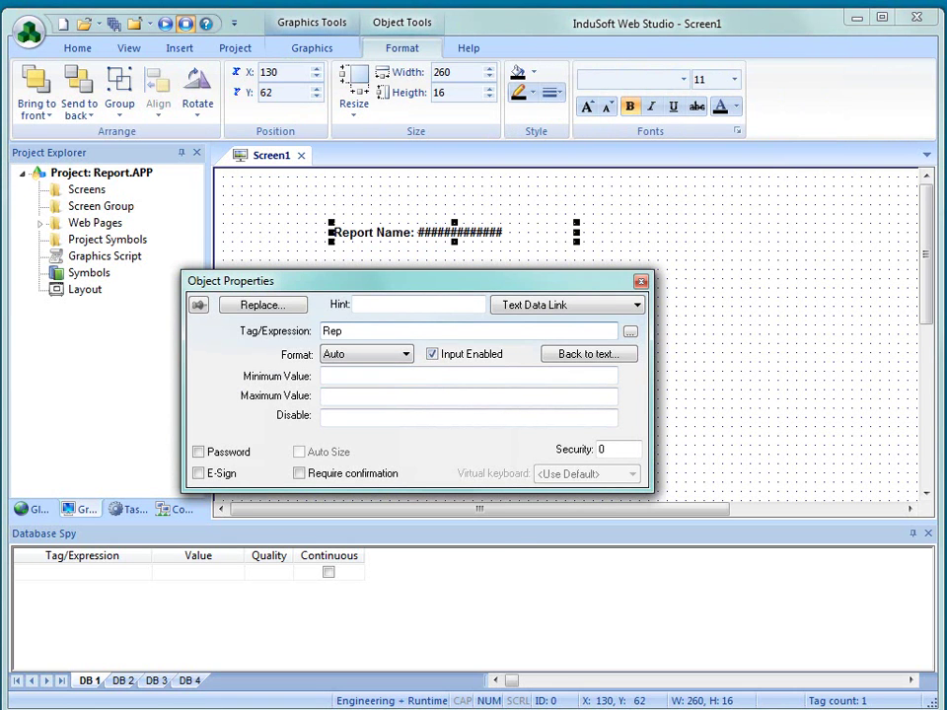
text(eportName)
click(772, 317)
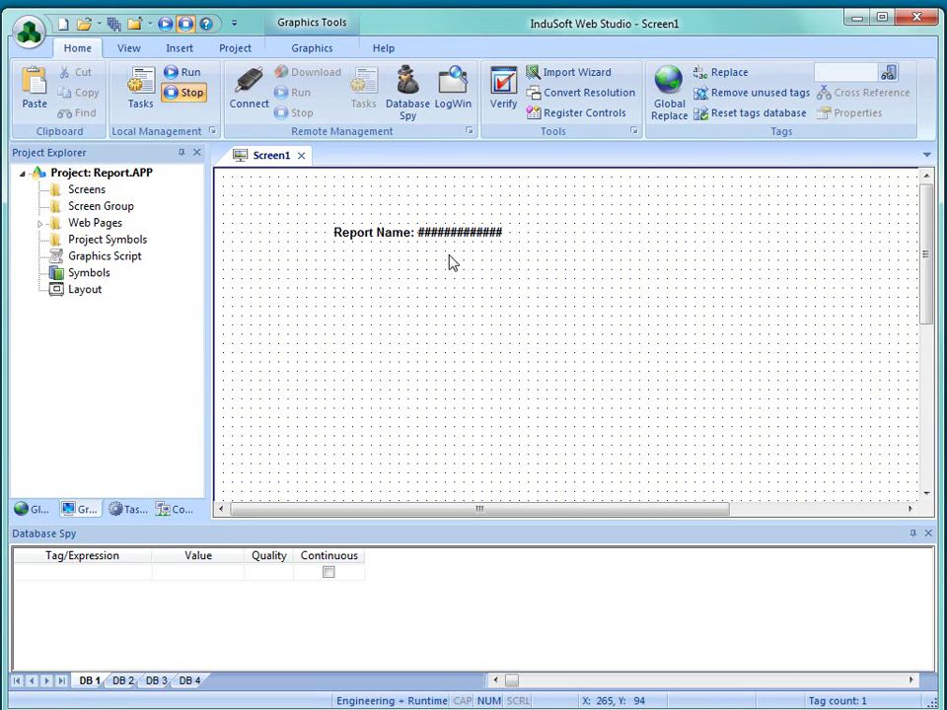
Add a Target[1] watch entry in the Database Spy, which reports an invalid expression.
click(124, 572)
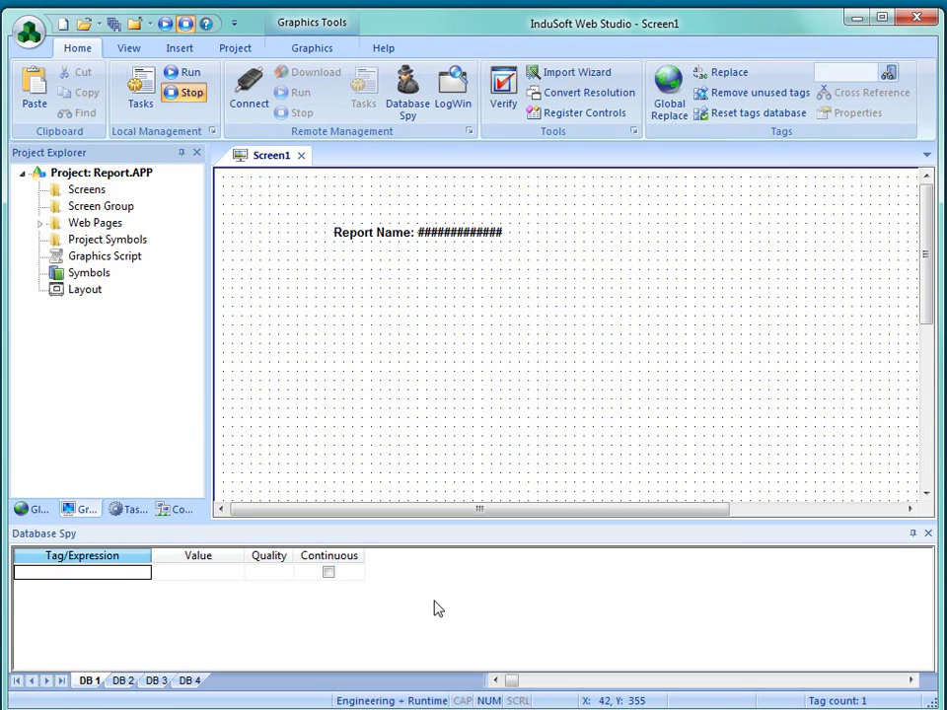
text(Tar)
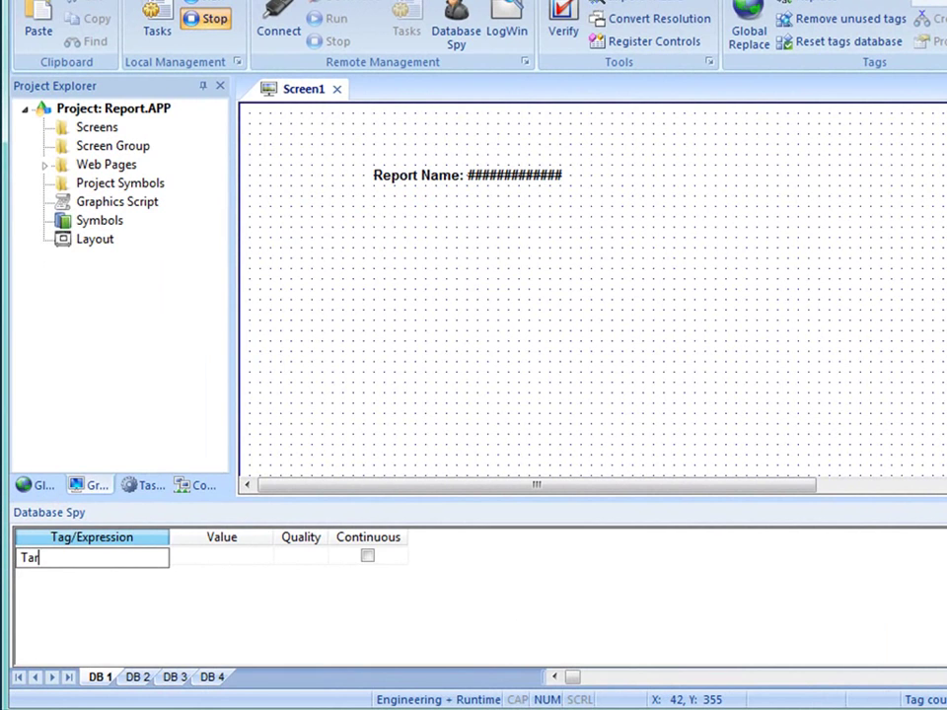
text(get[1)
key(Return)
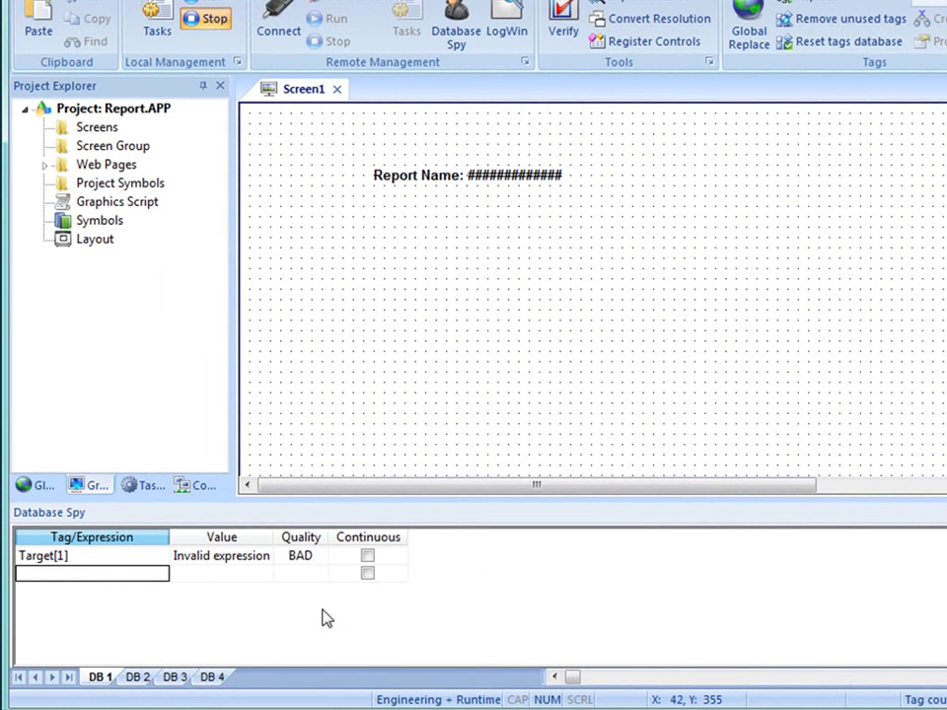
click(35, 561)
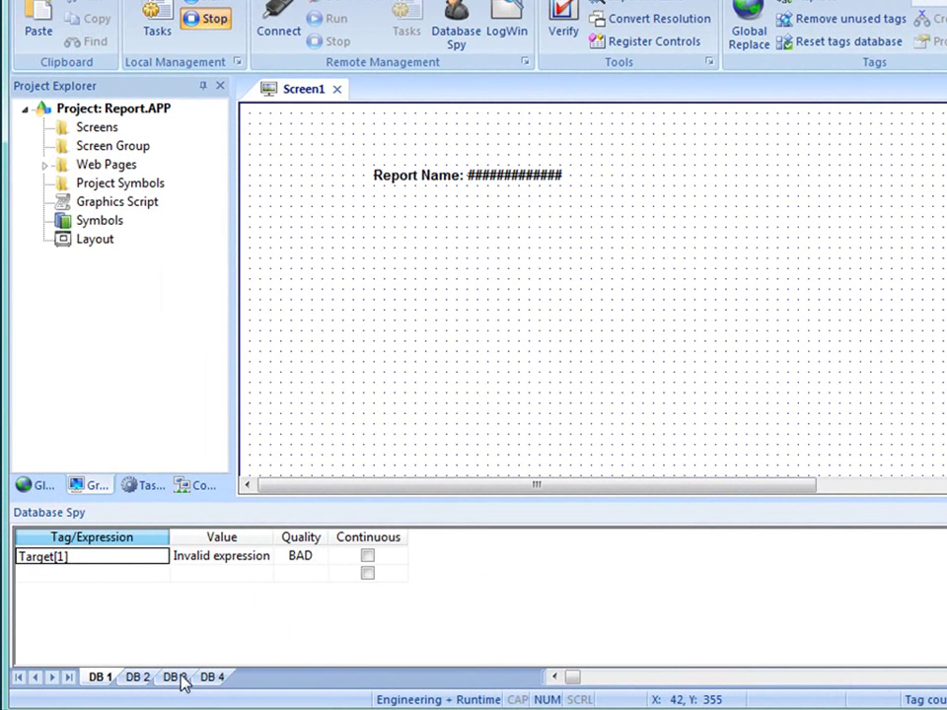
In the Project Tags datasheet, add an integer array tag Target of size 4.
click(42, 485)
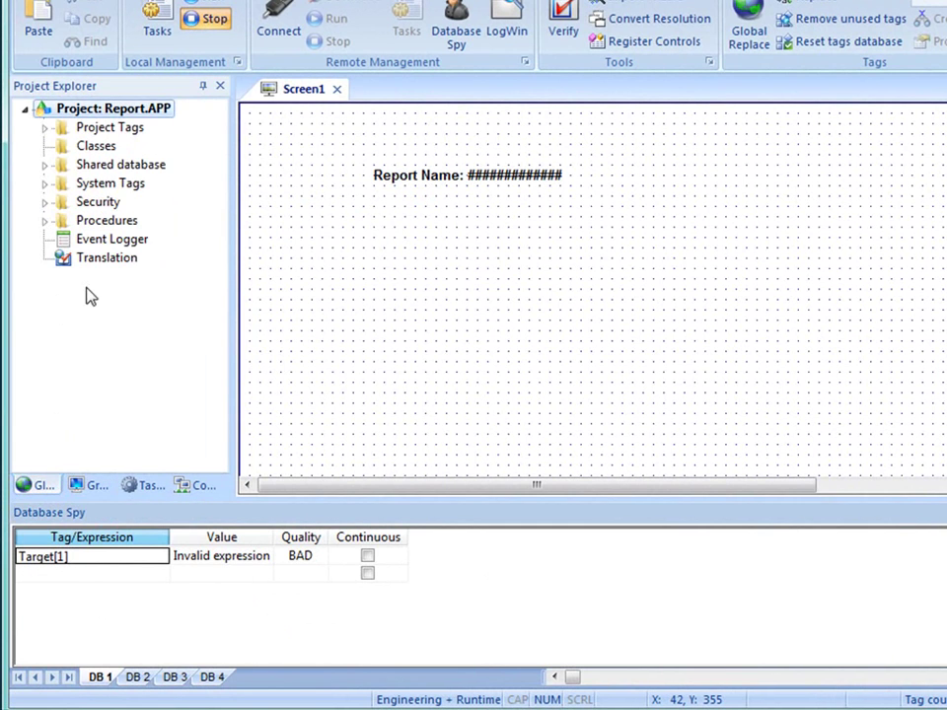
double_click(85, 130)
double_click(106, 146)
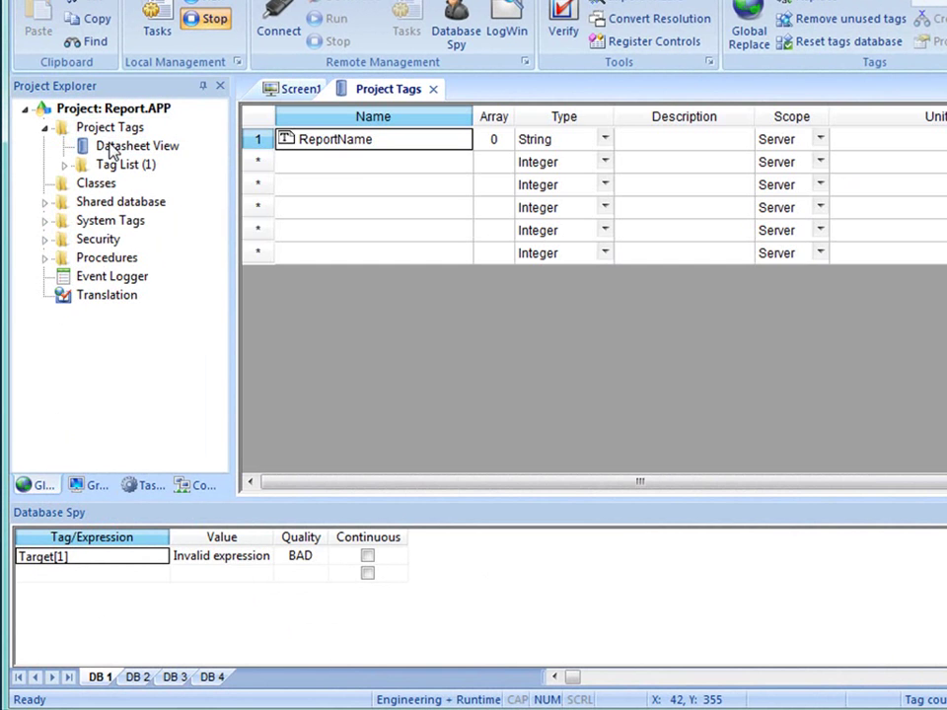
click(364, 174)
text(Targ)
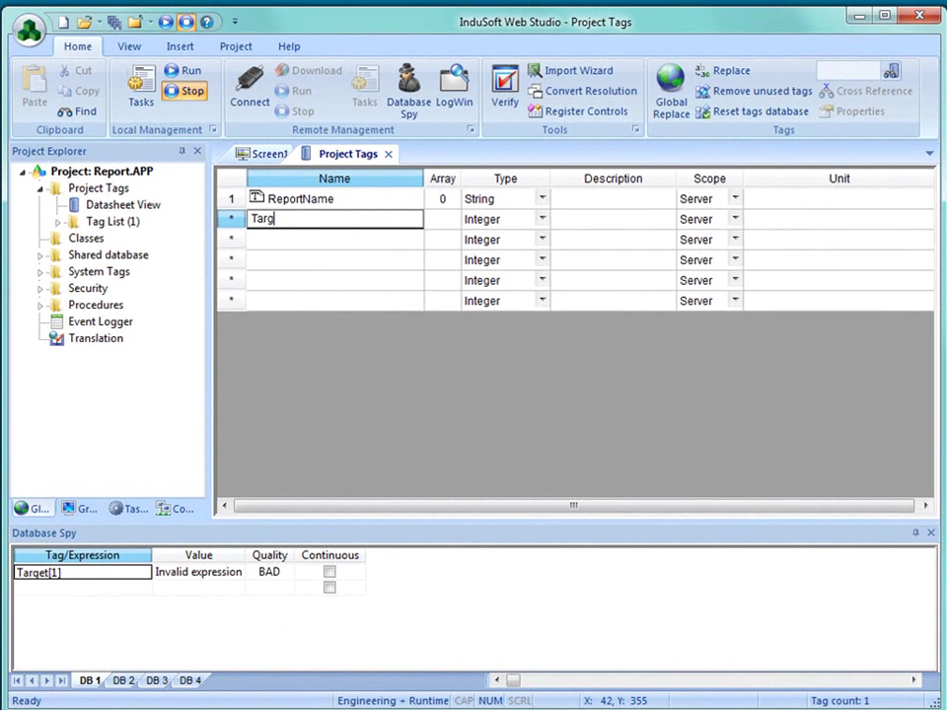
text(et)
key(Tab)
text(3)
key(BackSpace)
text(4)
key(Return)
Add the integer array tag GoodParts of size 4 and close the datasheet.
click(331, 245)
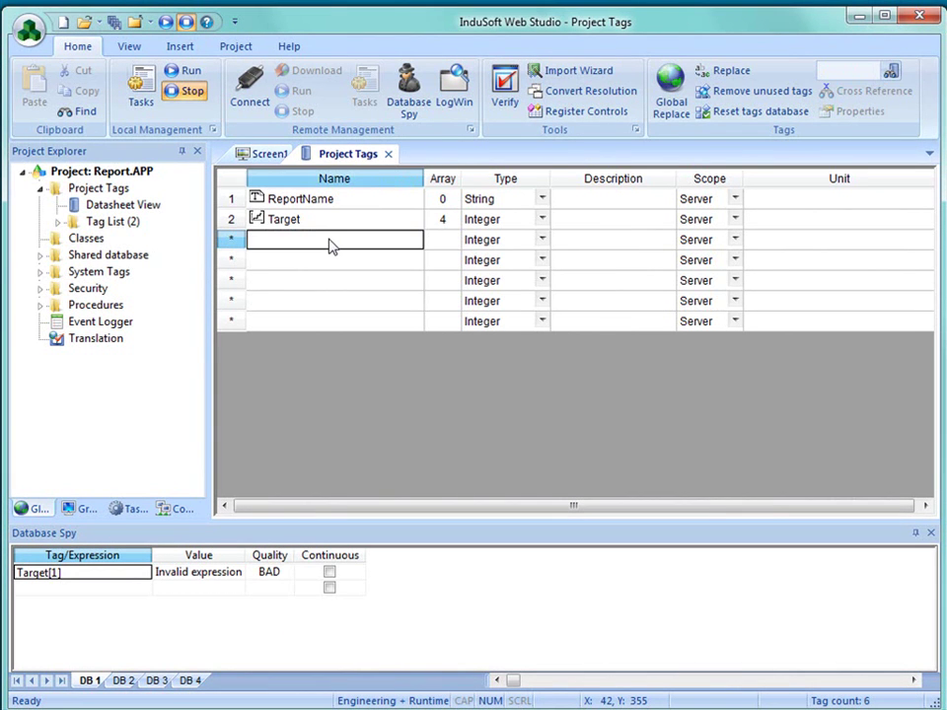
text(GoodPar)
key(Tab)
text(4)
key(Return)
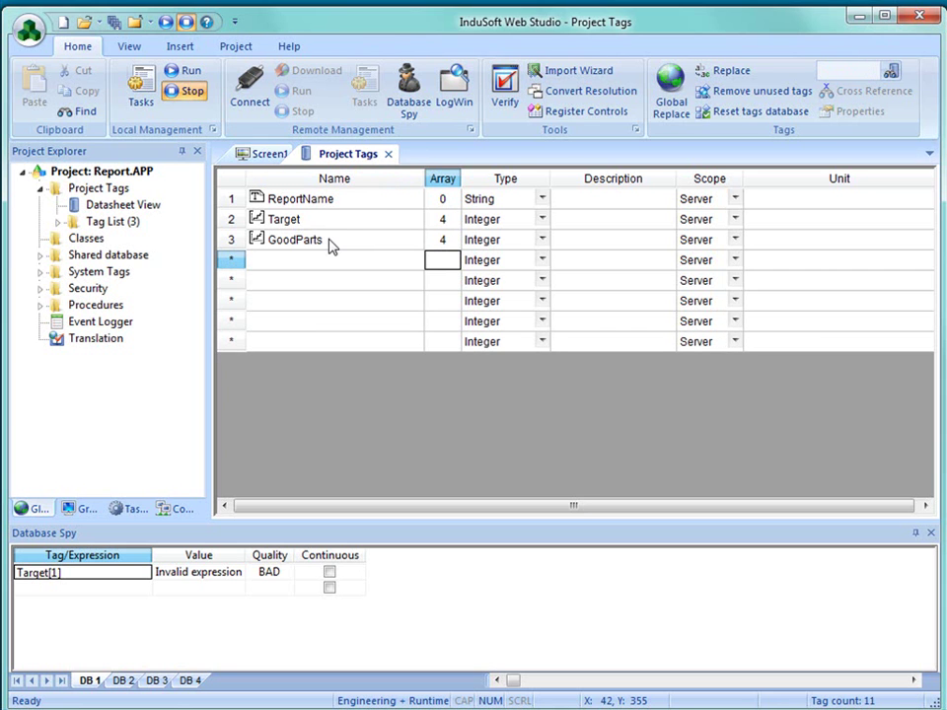
click(388, 154)
Turn on continuous monitoring and set Target[1] to 100 in the Database Spy.
click(329, 574)
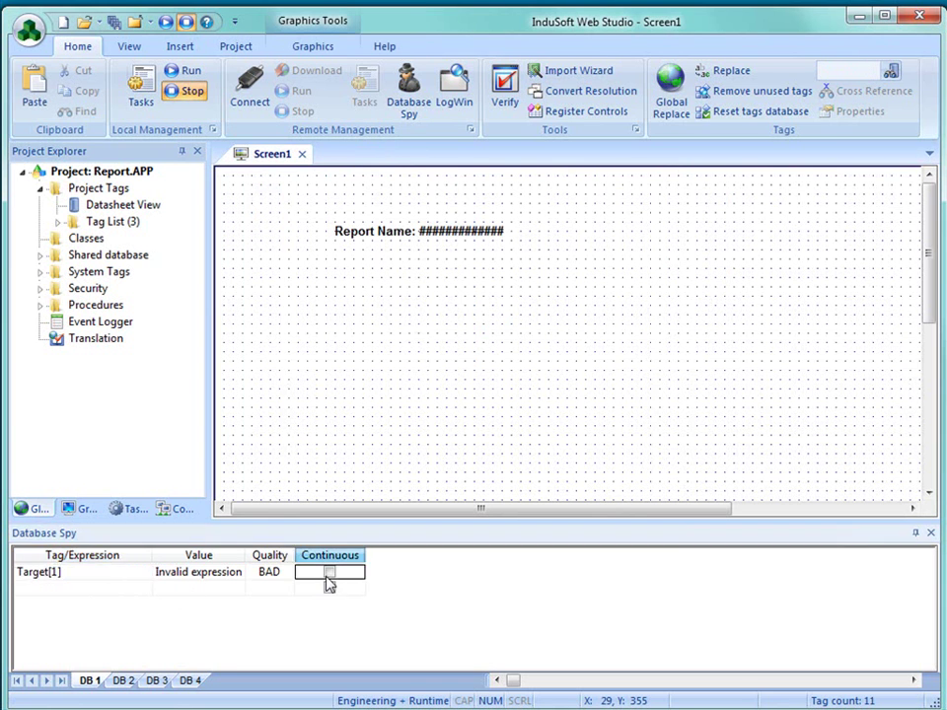
click(180, 580)
text(100)
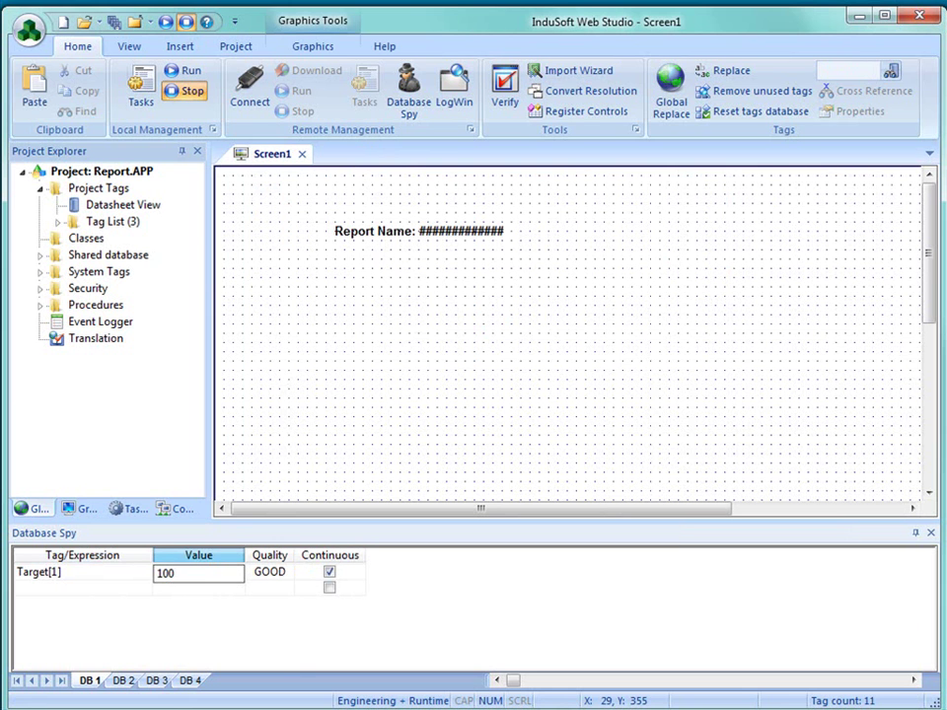
key(Return)
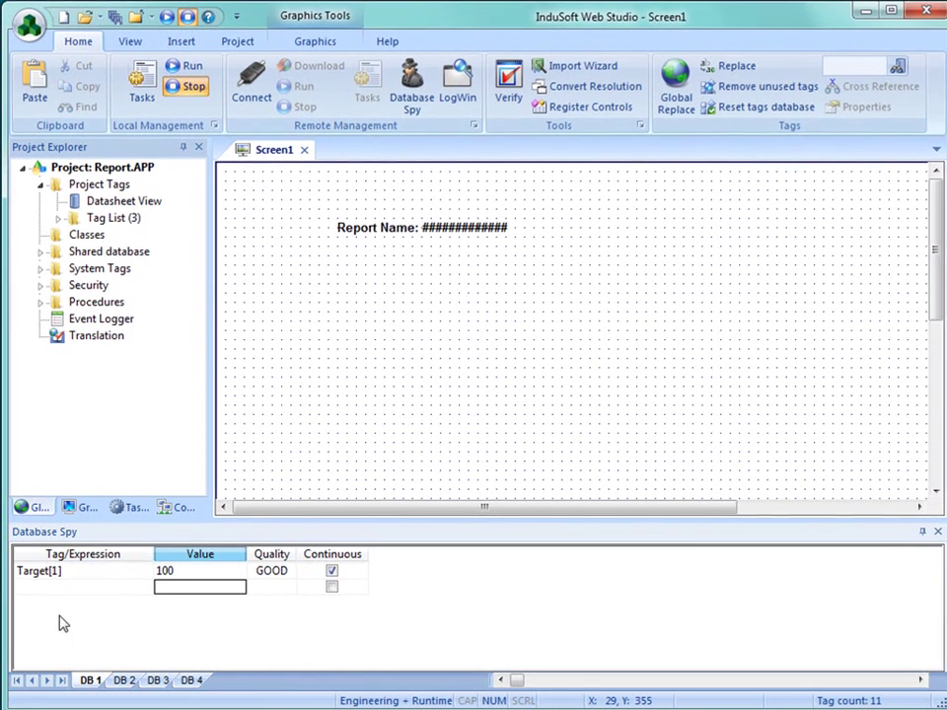
Copy the Target[1] watch entry into rows 2, 3 and 4.
click(59, 588)
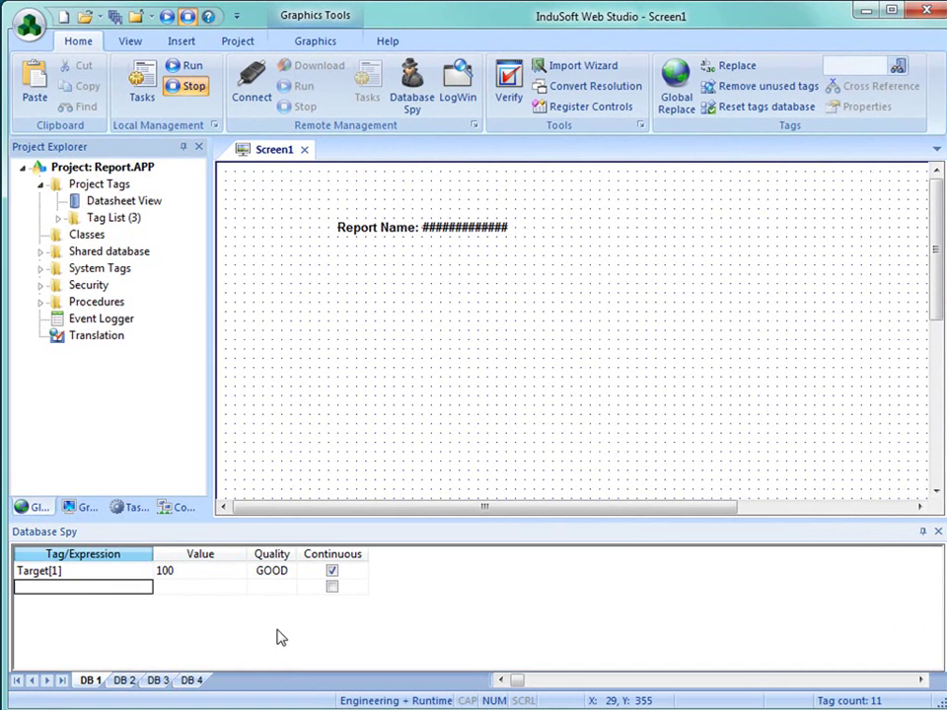
click(105, 571)
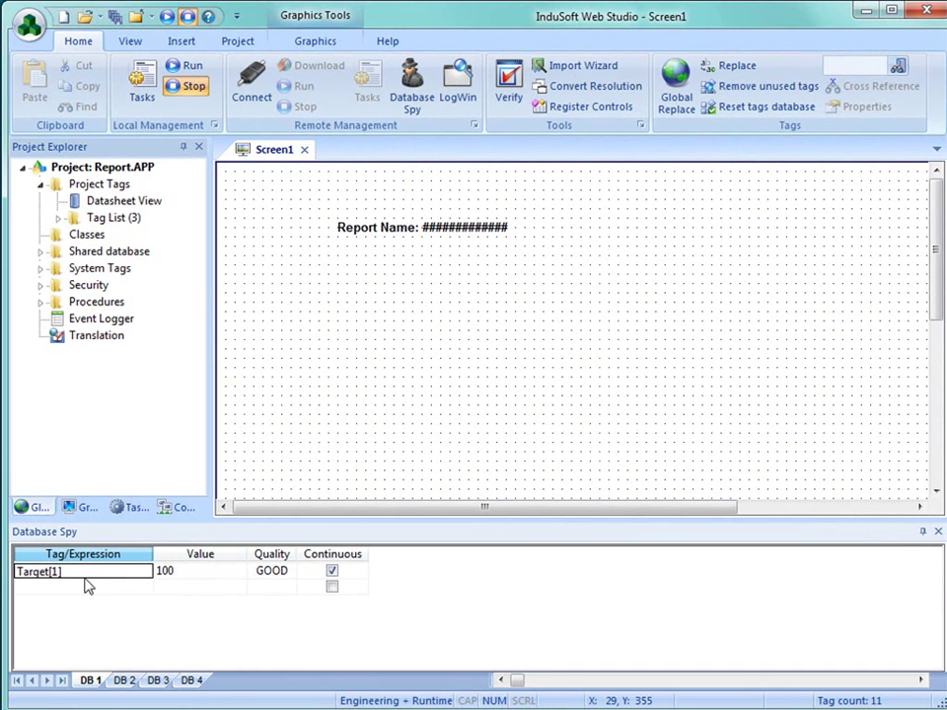
click(84, 586)
text(Target[1])
click(72, 606)
text(Target[1])
click(72, 622)
text(Target[1])
Change the copied entries' indexes to Target[2], Target[3] and Target[4].
click(57, 588)
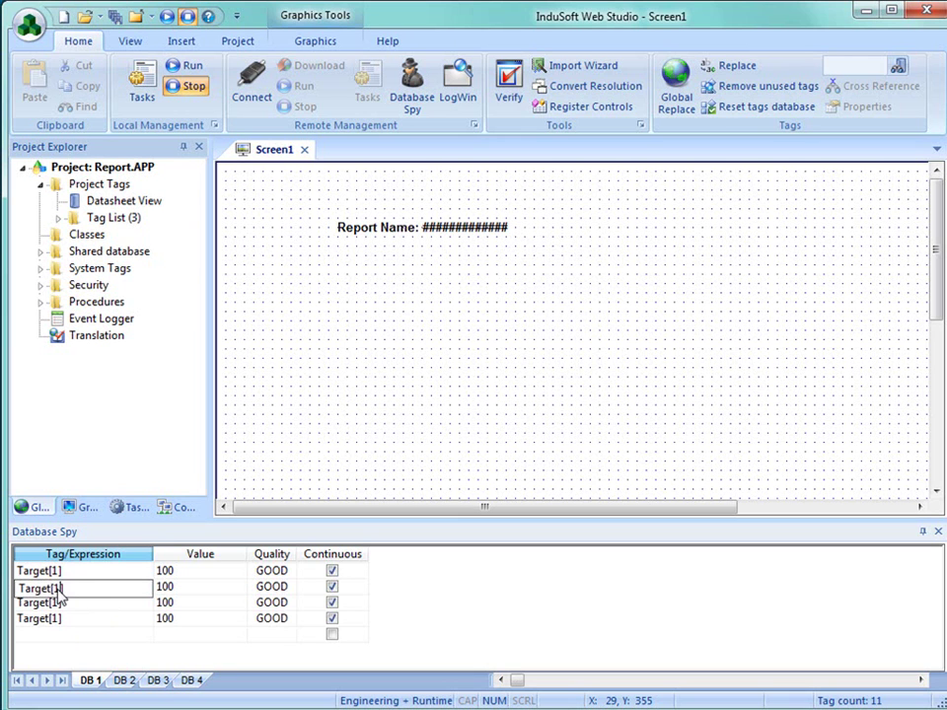
key(BackSpace)
text(2)
click(59, 604)
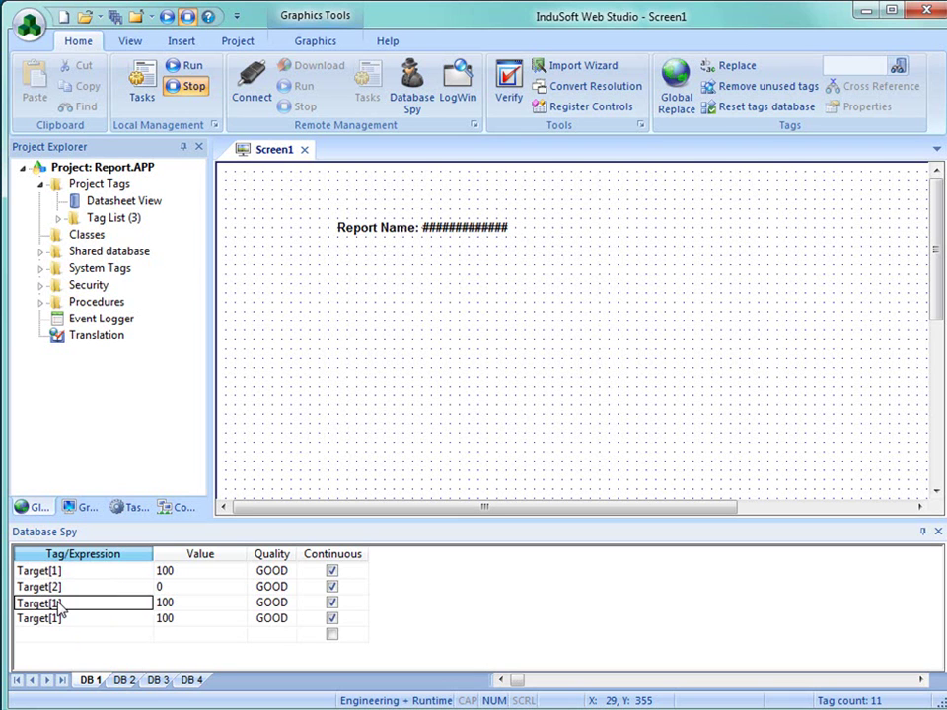
drag(62, 605, 56, 613)
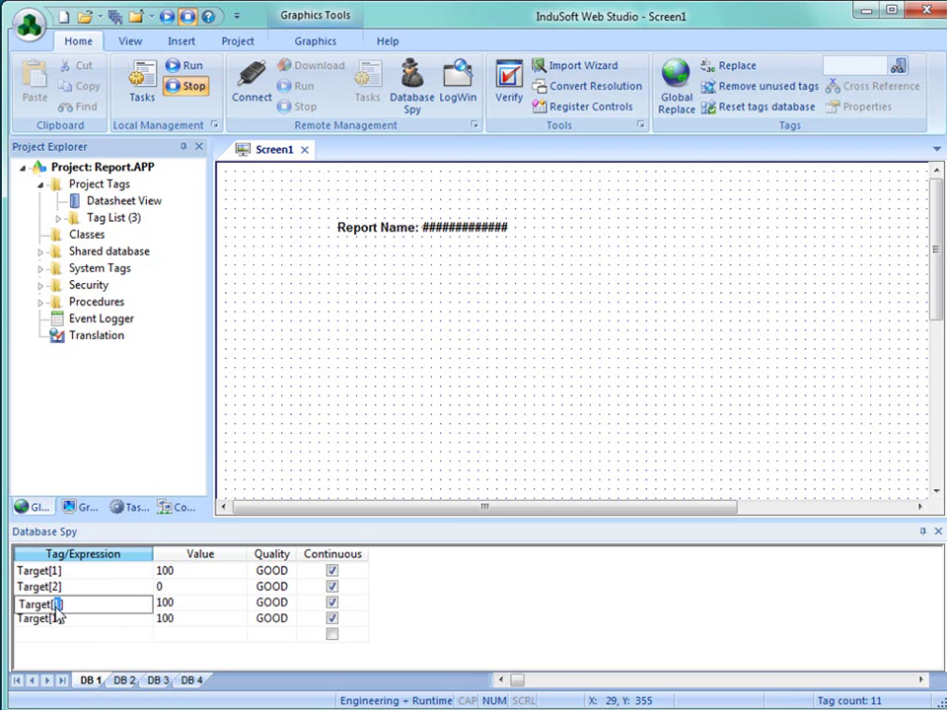
text(3)
click(57, 622)
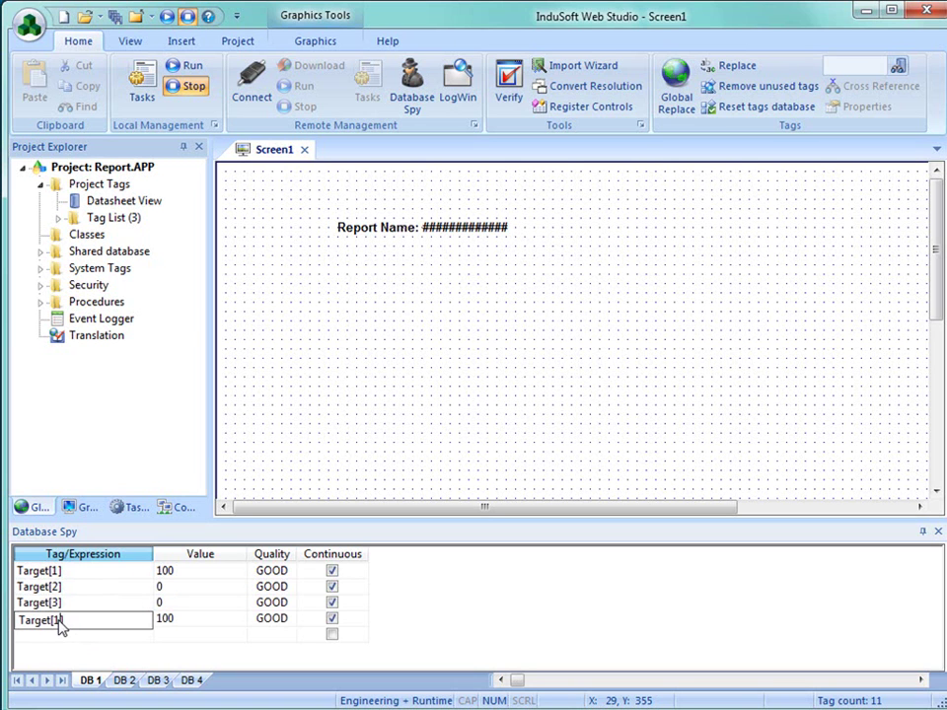
key(BackSpace)
text(4)
Set the values of Target[2], Target[3] and Target[4] to 200, 300 and 400.
click(173, 590)
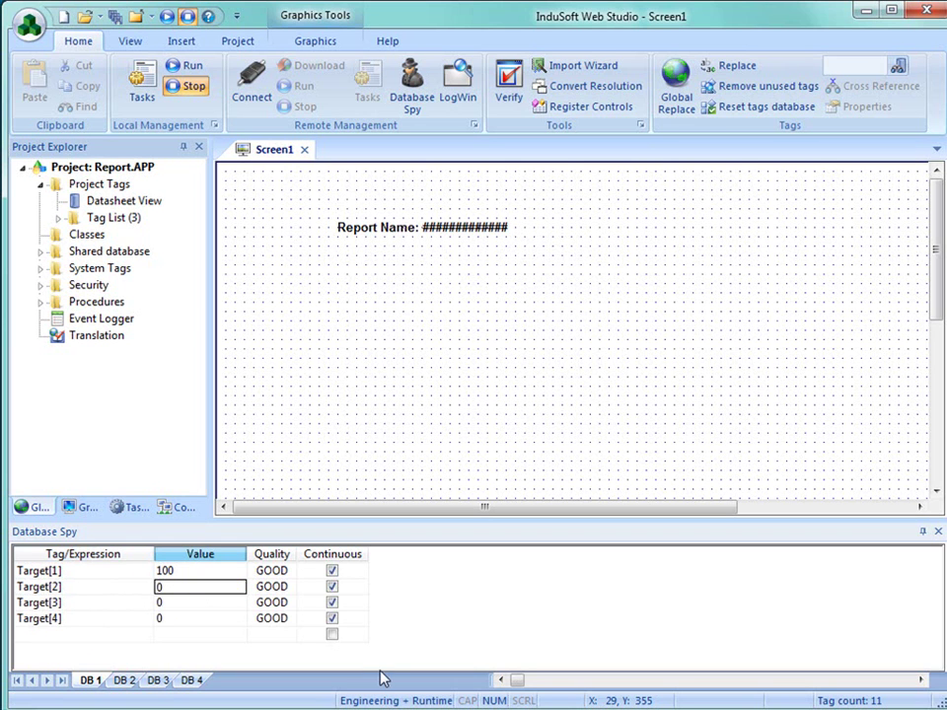
text(200)
key(Tab)
click(211, 603)
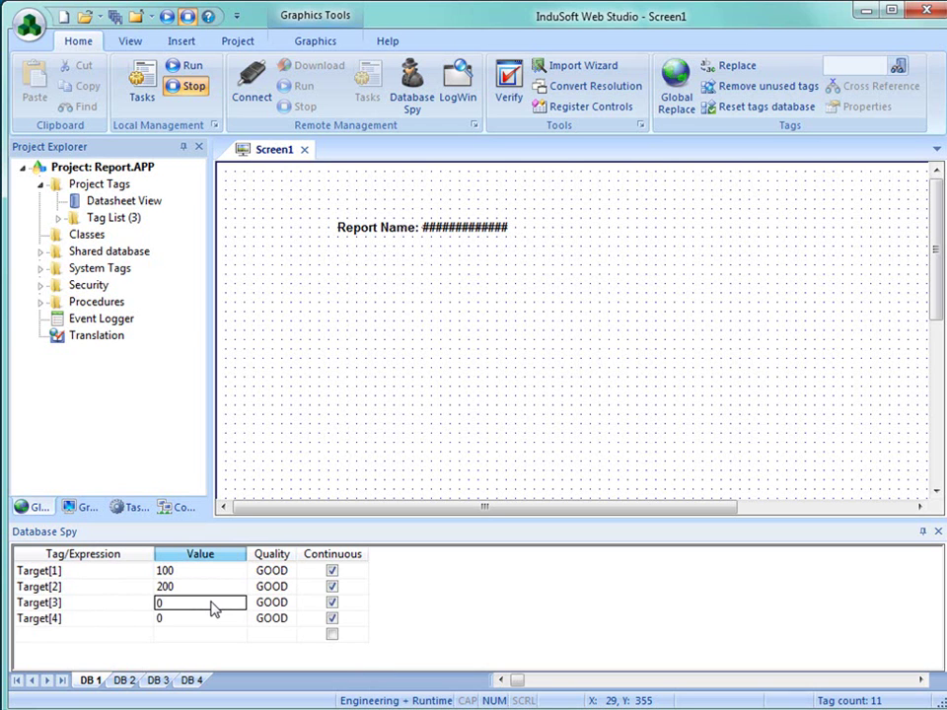
text(300)
click(210, 620)
text(4000)
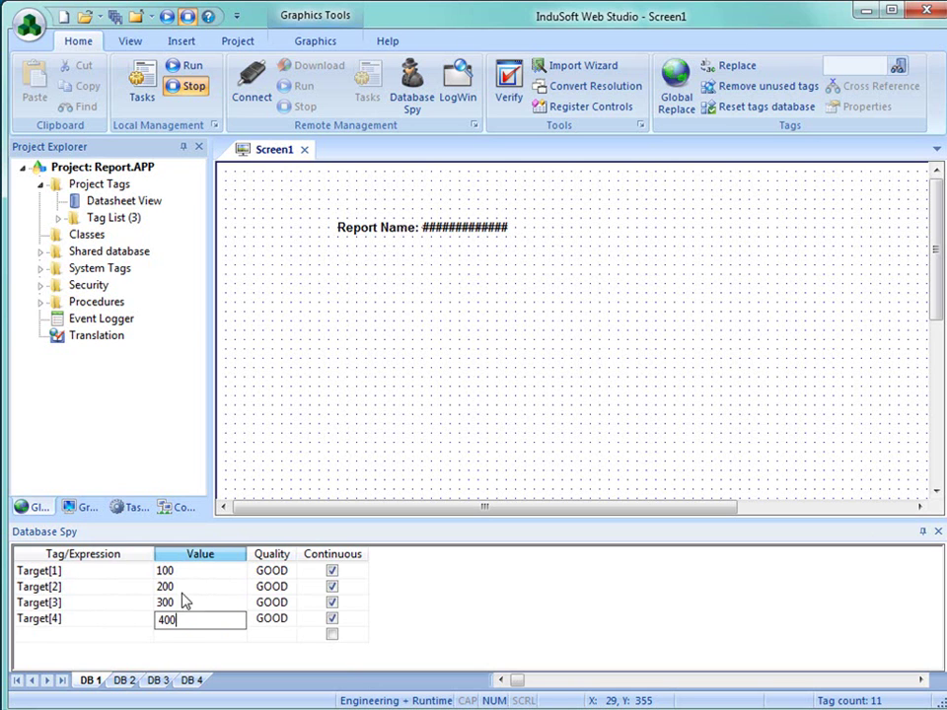
click(93, 622)
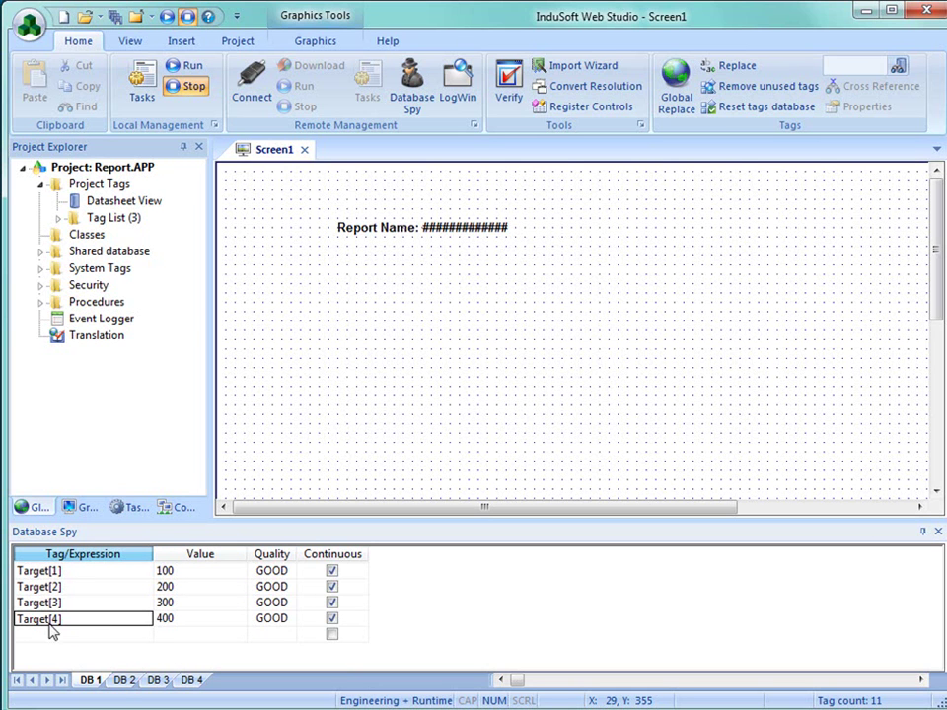
On the DB 2 sheet, watch GoodParts[1] and set its value to 100.
click(124, 684)
click(94, 683)
click(126, 683)
click(92, 681)
click(124, 681)
click(36, 572)
text(GoodParts[1)
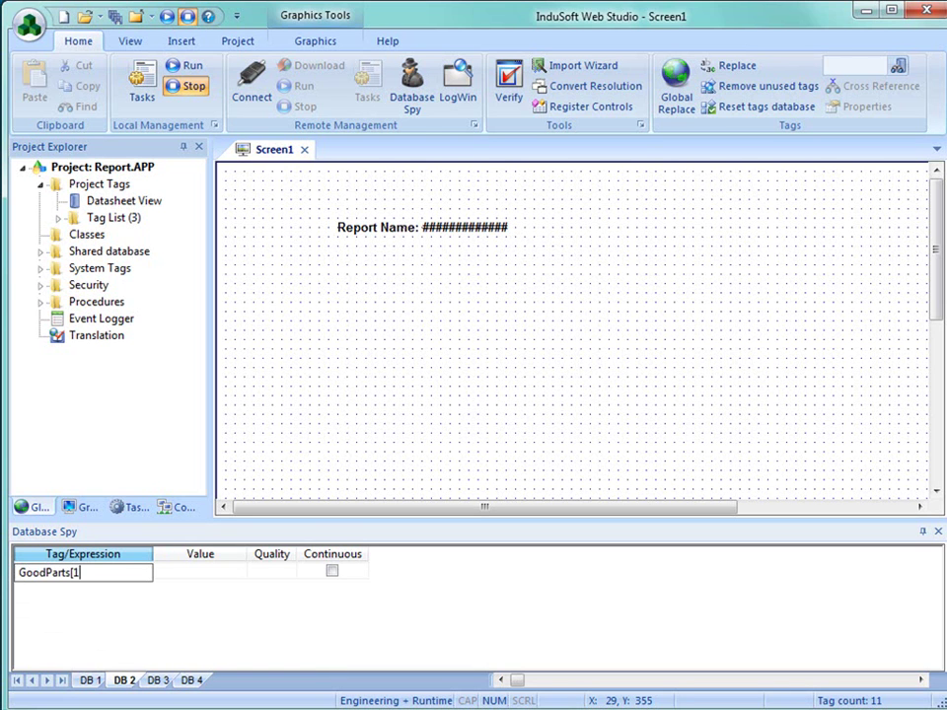
key(Return)
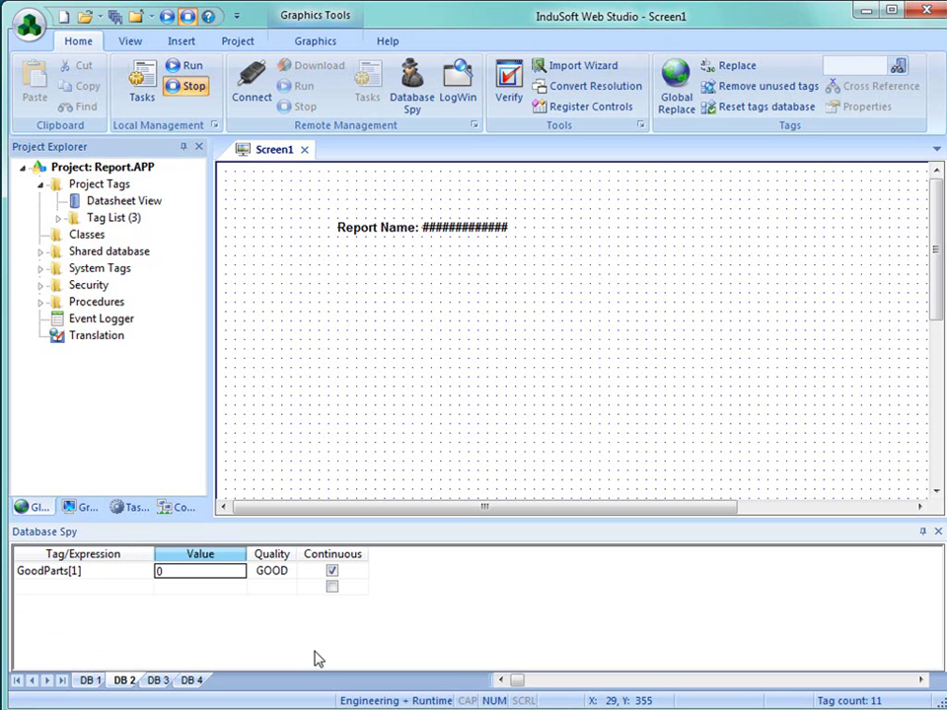
text(100)
key(Return)
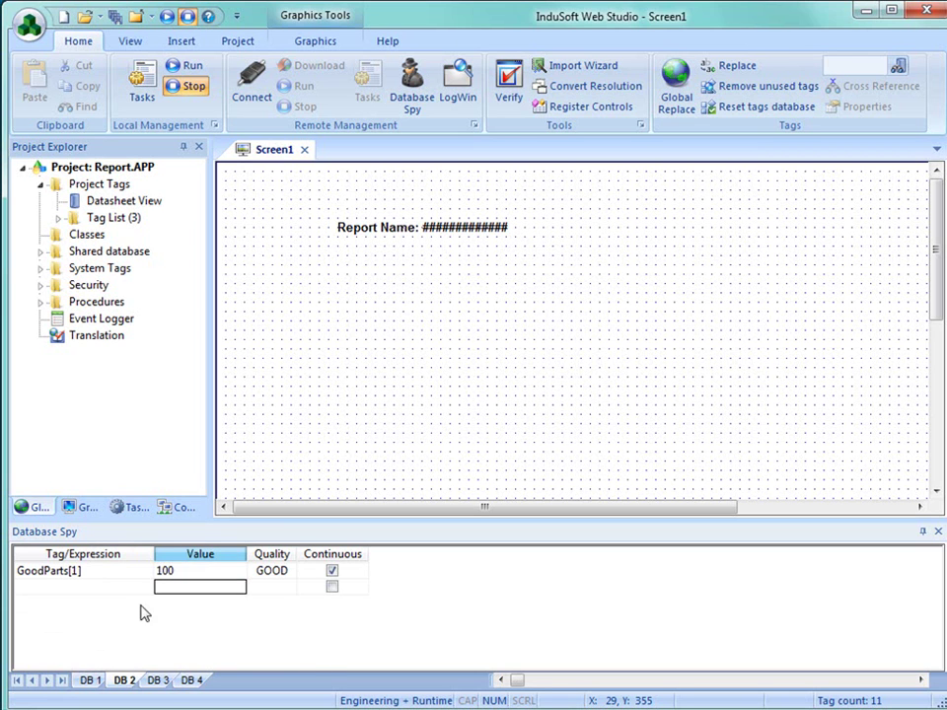
Copy the GoodParts[1] watch entry into rows 2, 3 and 4.
click(114, 590)
key(Up)
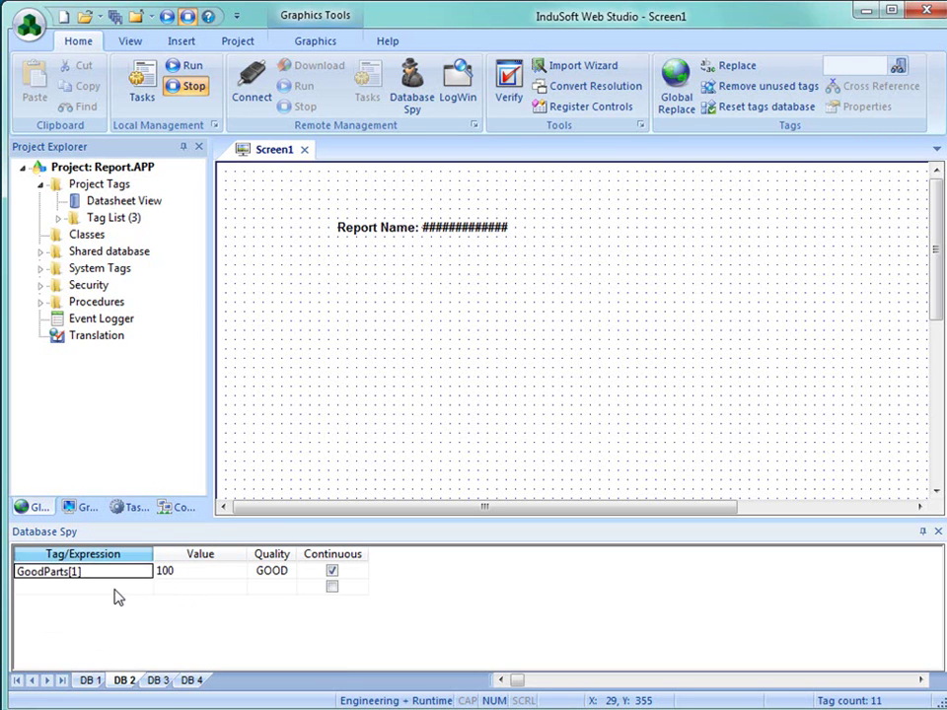
text(Target[1])
text(Good)
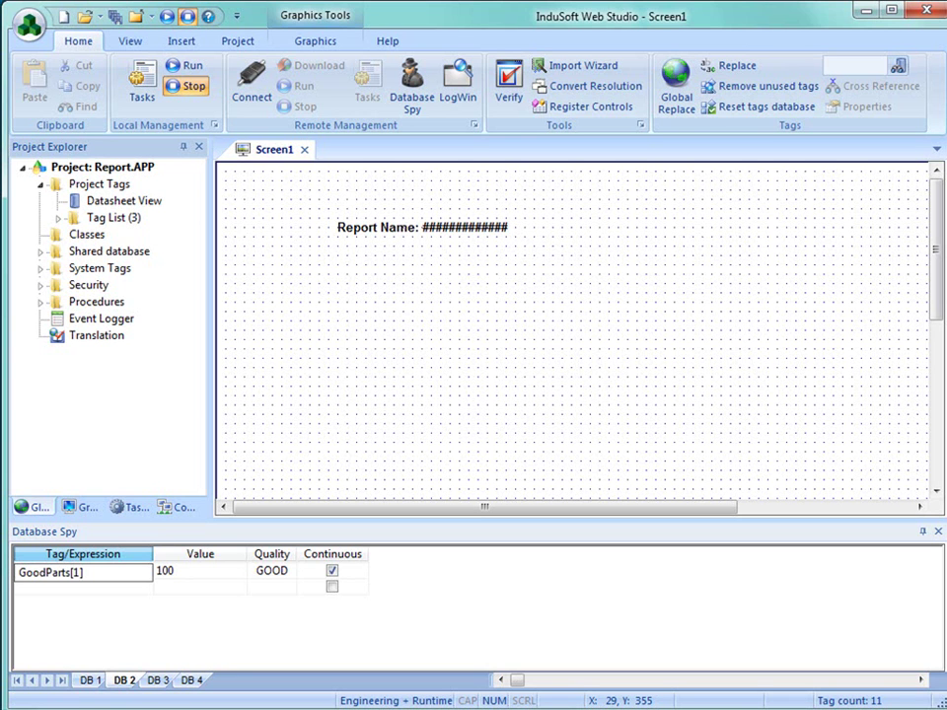
click(115, 586)
click(109, 576)
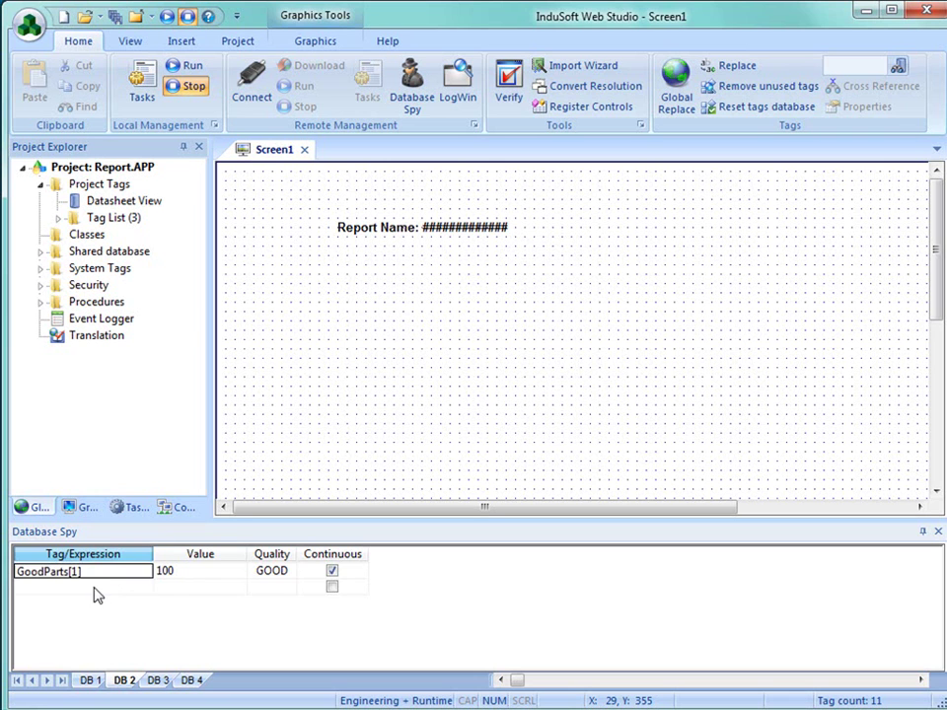
click(92, 590)
text(GoodParts[1])
click(89, 604)
text(GoodParts[1])
click(80, 619)
text(GoodParts[1])
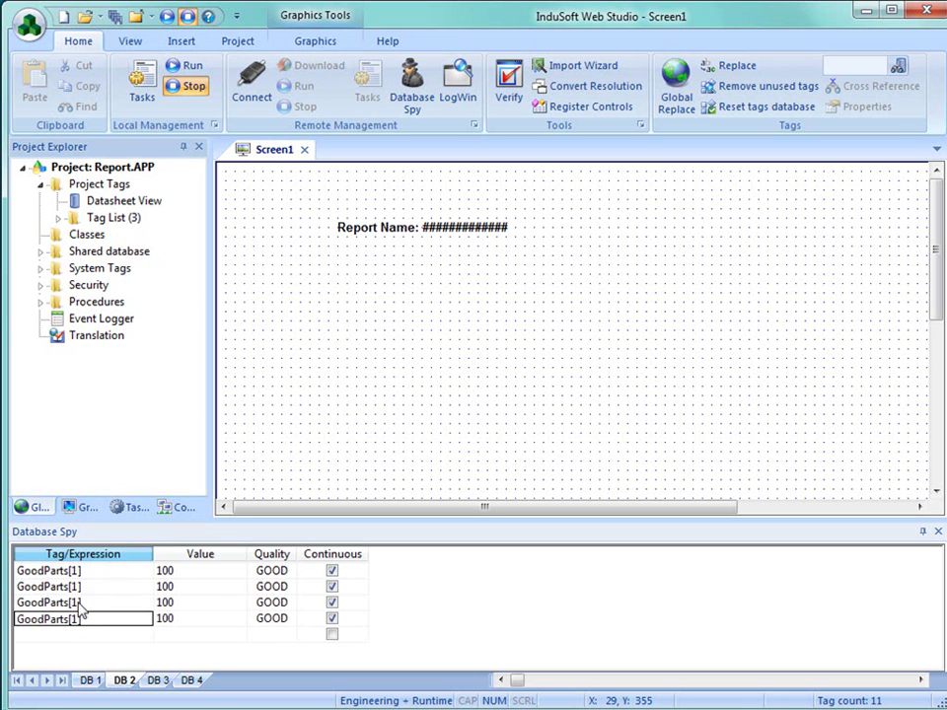
Change the copied entries' indexes to GoodParts[2], GoodParts[3] and GoodParts[4].
click(77, 595)
double_click(76, 592)
text(2)
click(77, 606)
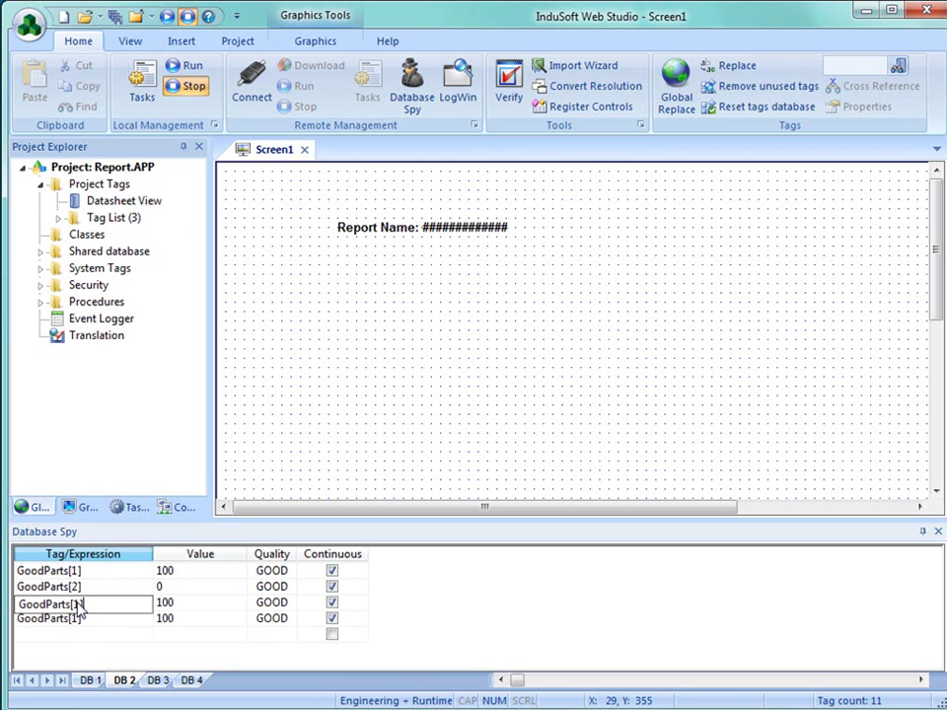
double_click(78, 605)
text(3)
click(79, 620)
double_click(78, 622)
text(4)
Set GoodParts[2], GoodParts[3] and GoodParts[4] to 199, 305 and 397.
click(166, 589)
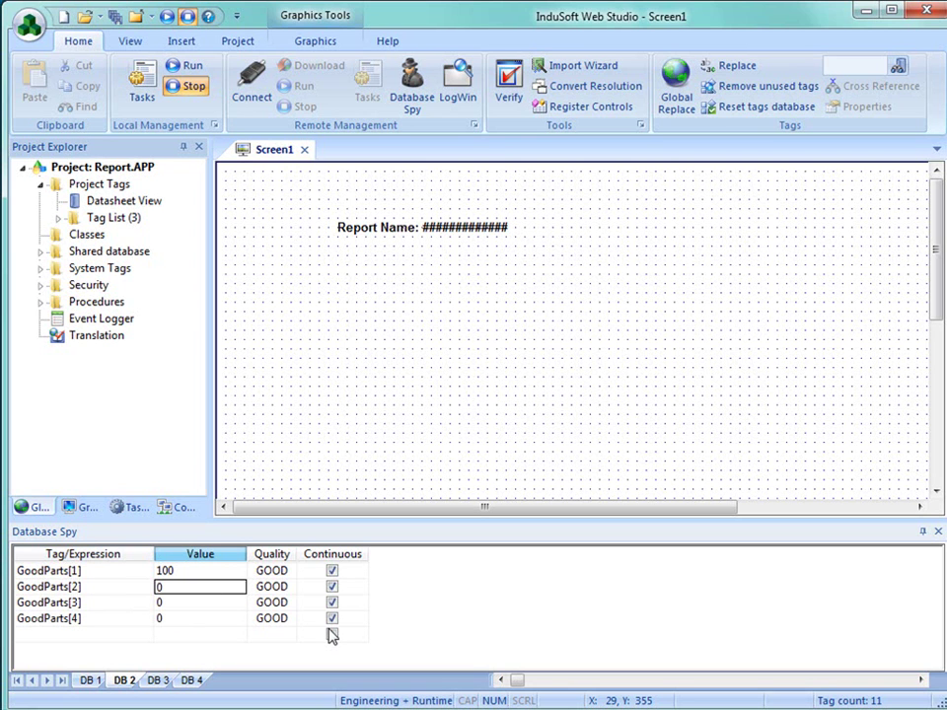
text(199)
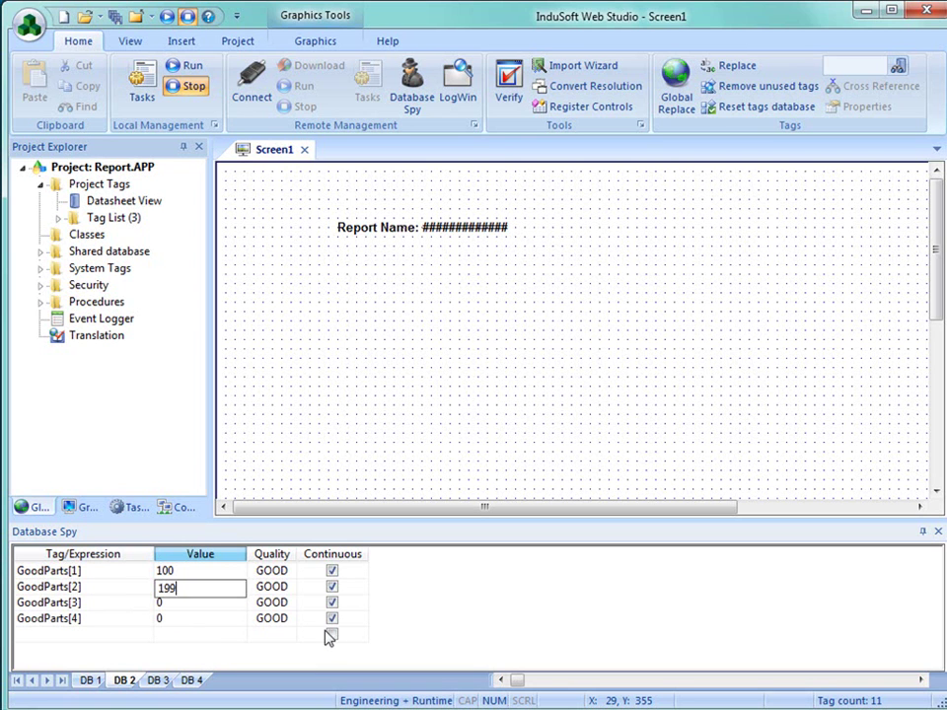
click(219, 604)
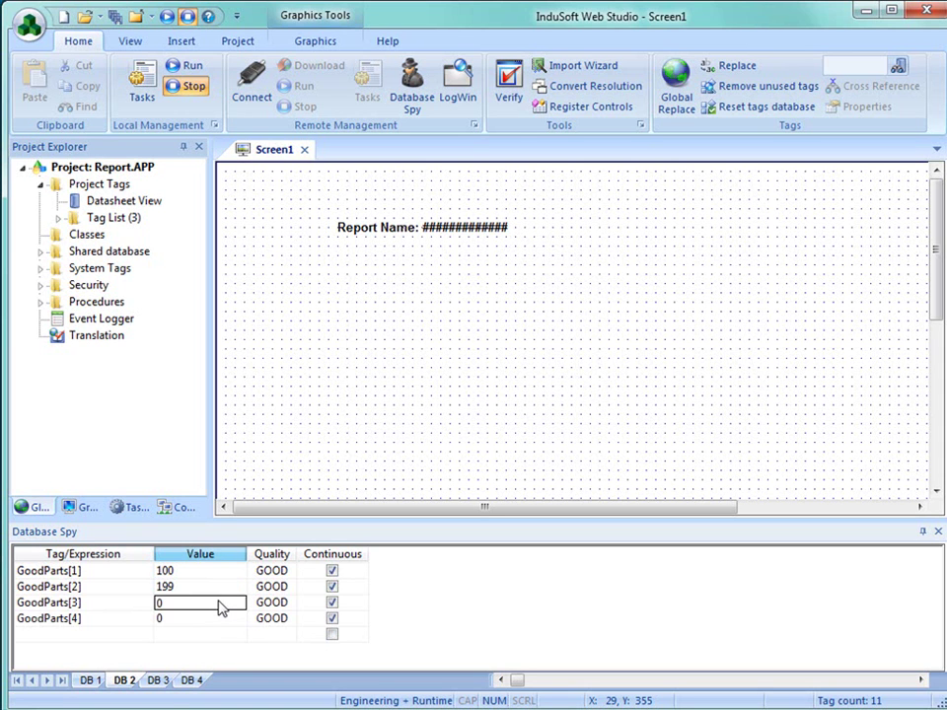
text(30)
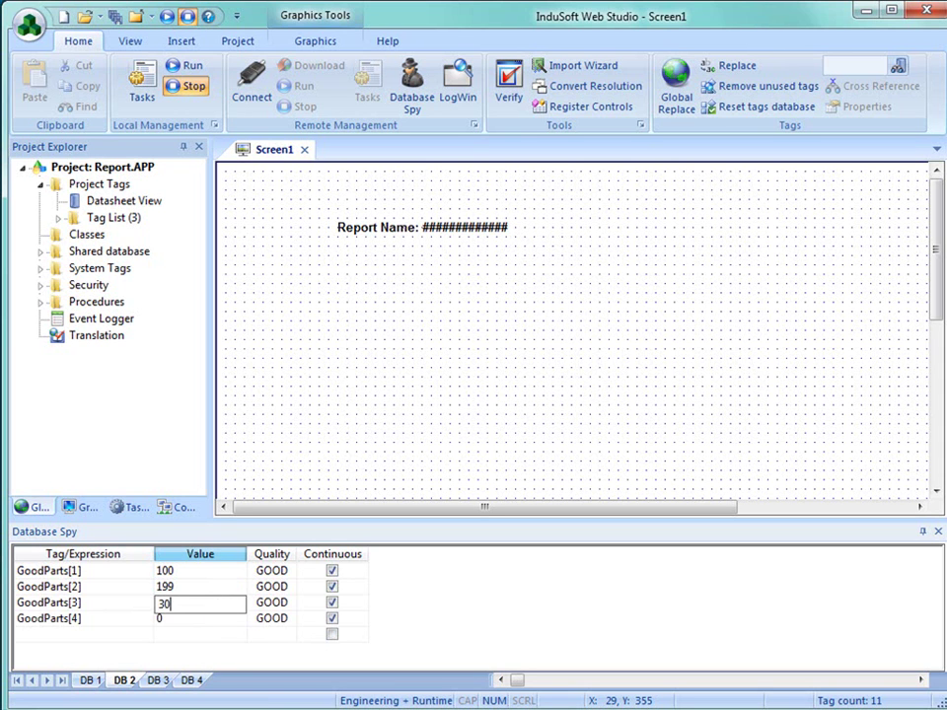
text(5)
key(Return)
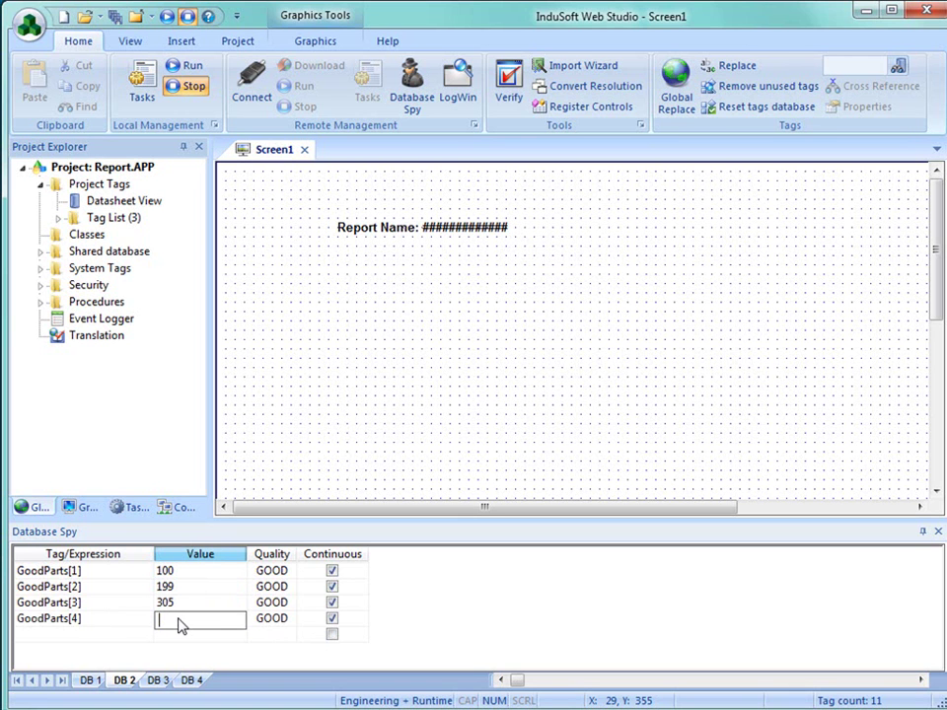
text(397)
key(Return)
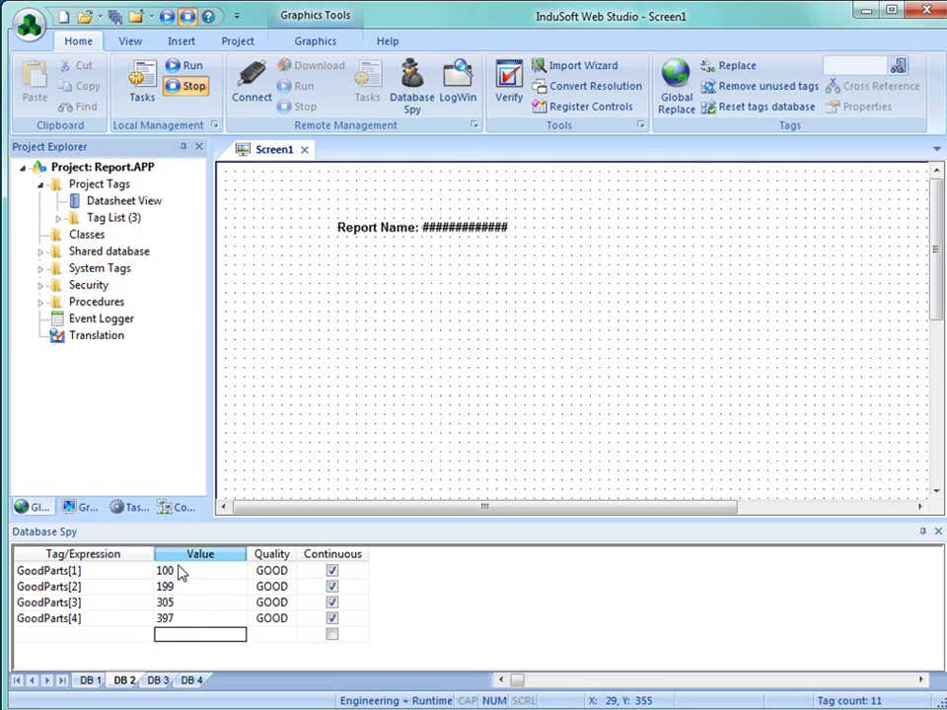
Return to the DB 1 watch list and the Report Name text on Screen1.
click(90, 681)
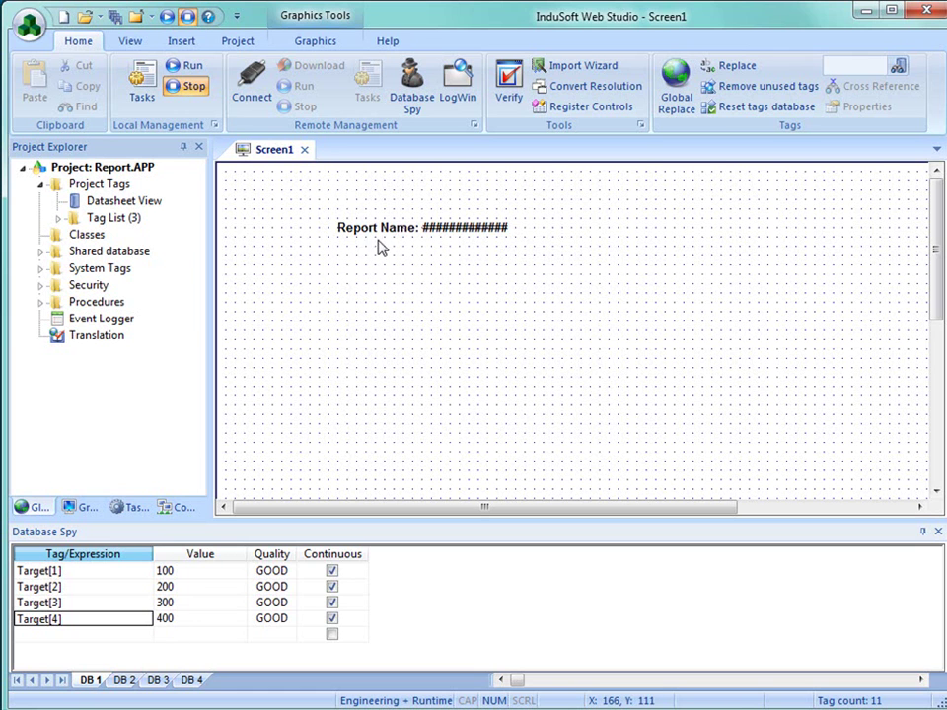
click(429, 231)
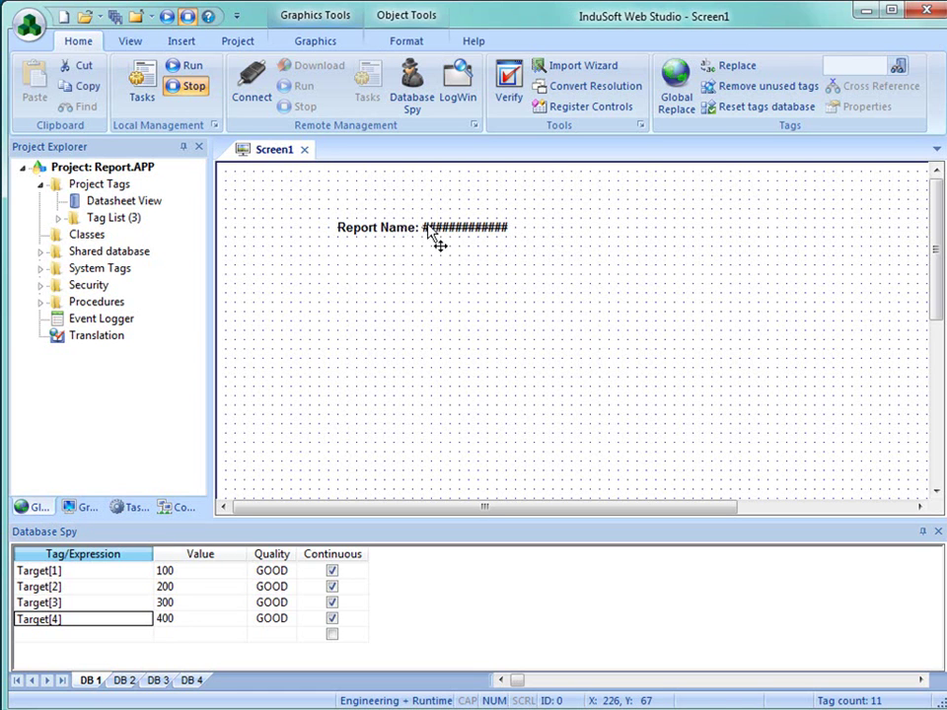
click(420, 291)
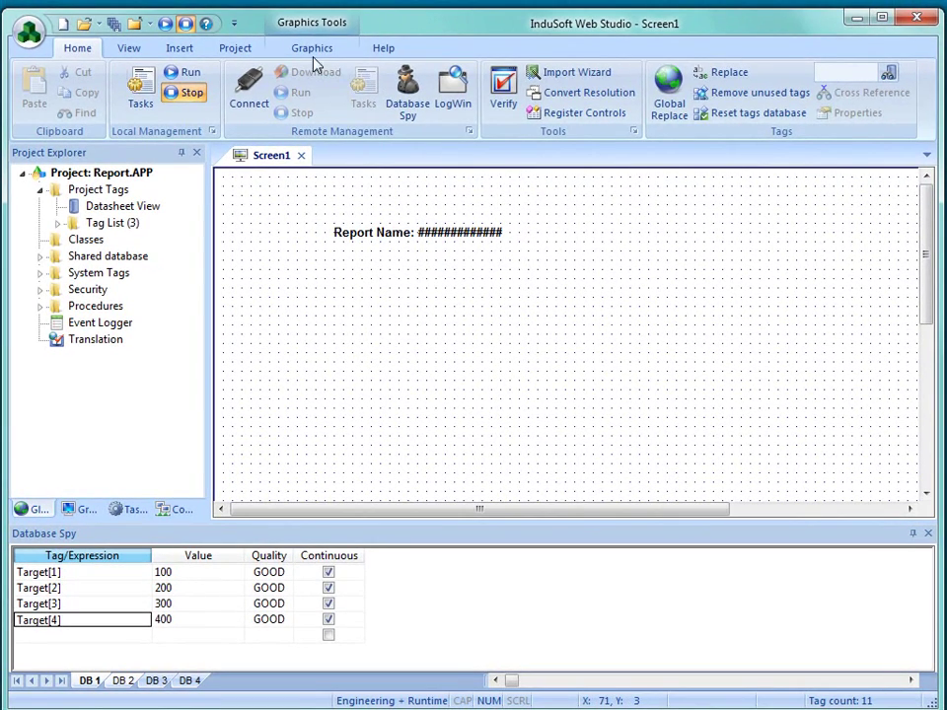
click(383, 48)
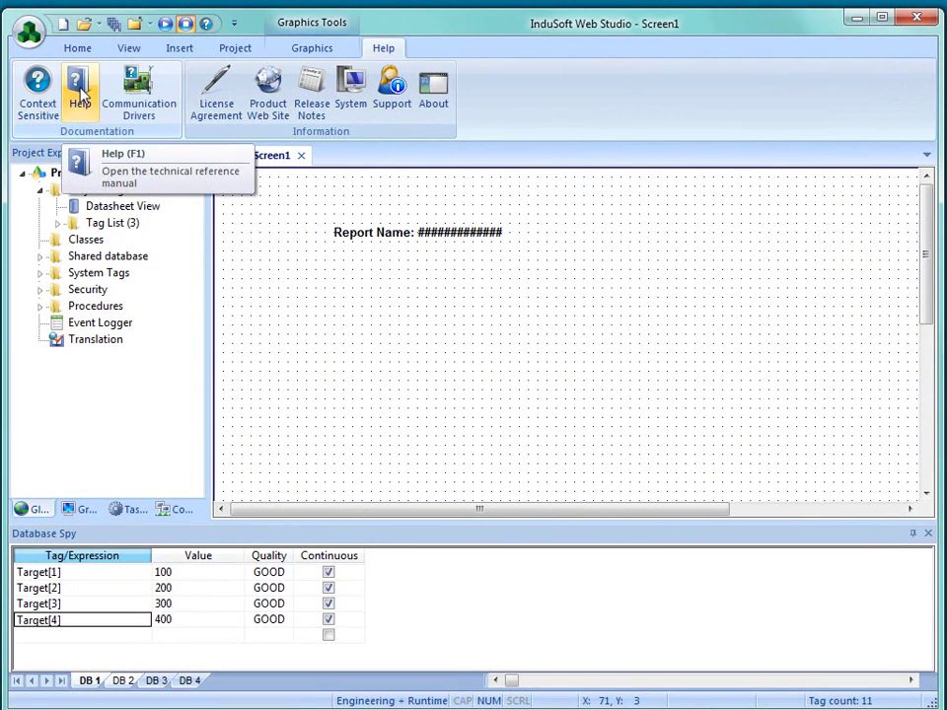
click(81, 89)
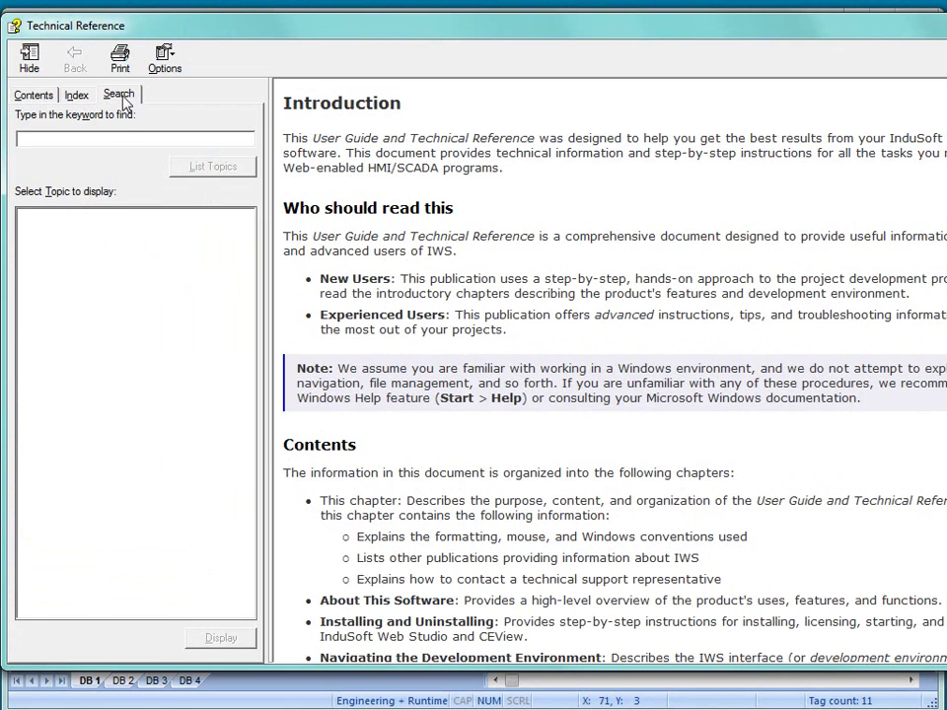
click(98, 137)
text(report)
key(Return)
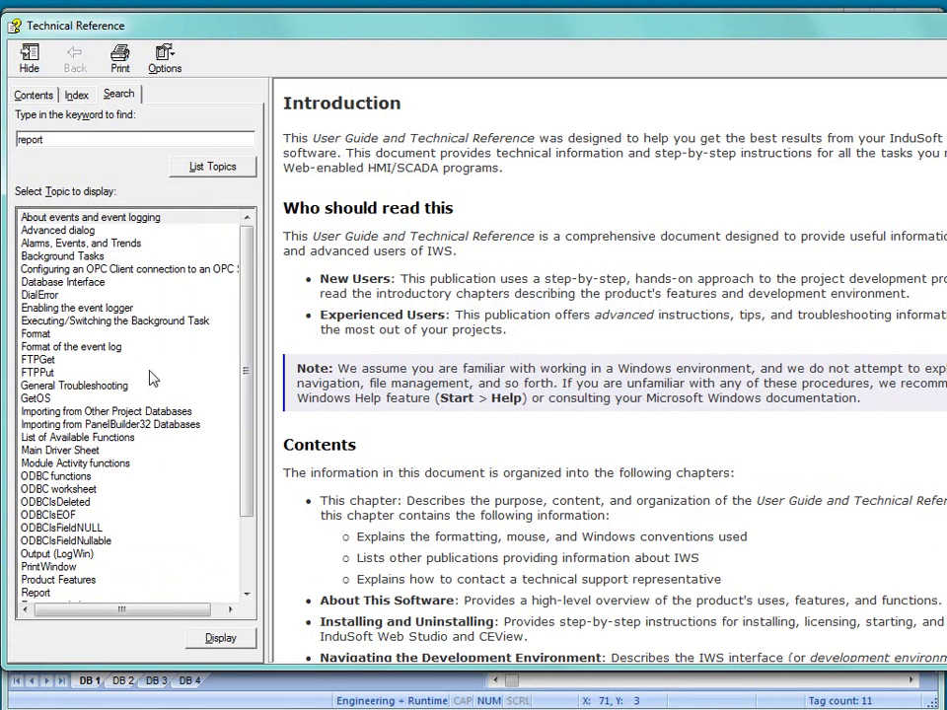
double_click(56, 593)
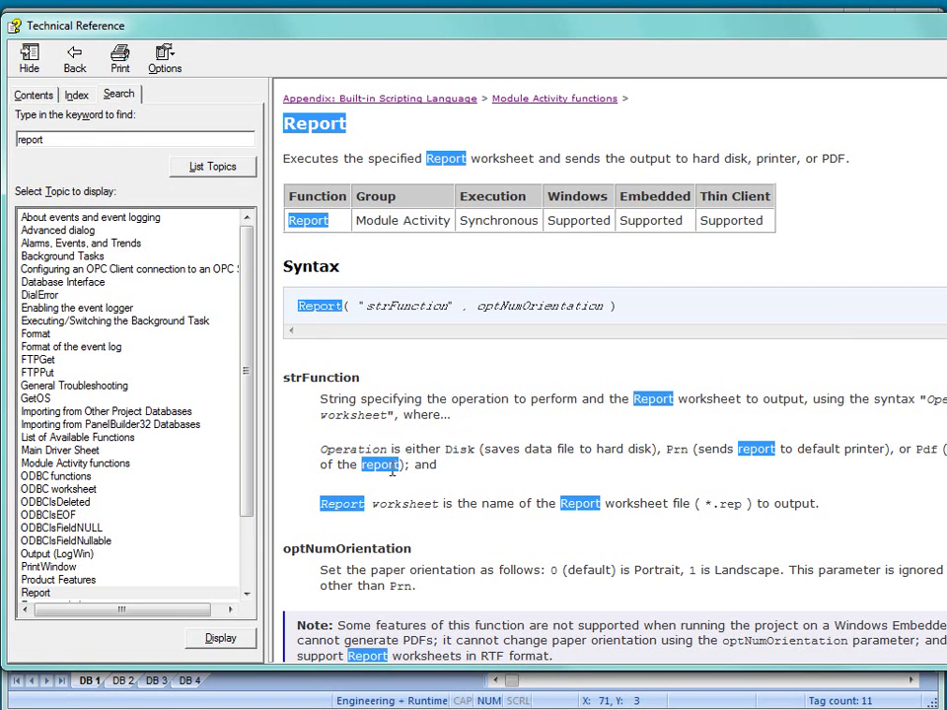
drag(446, 453, 479, 454)
double_click(673, 451)
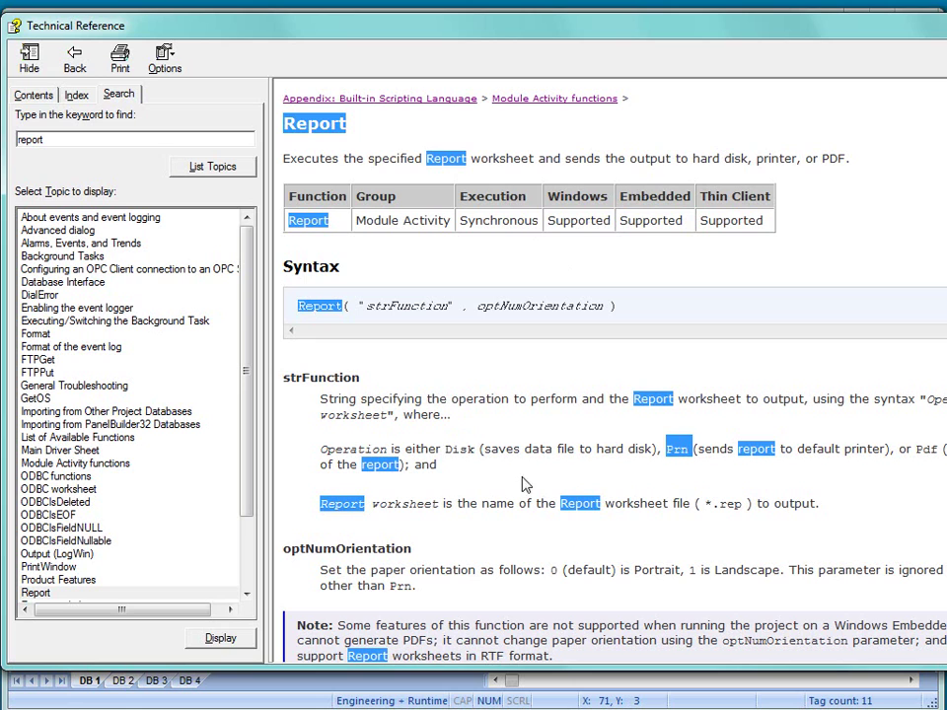
double_click(924, 450)
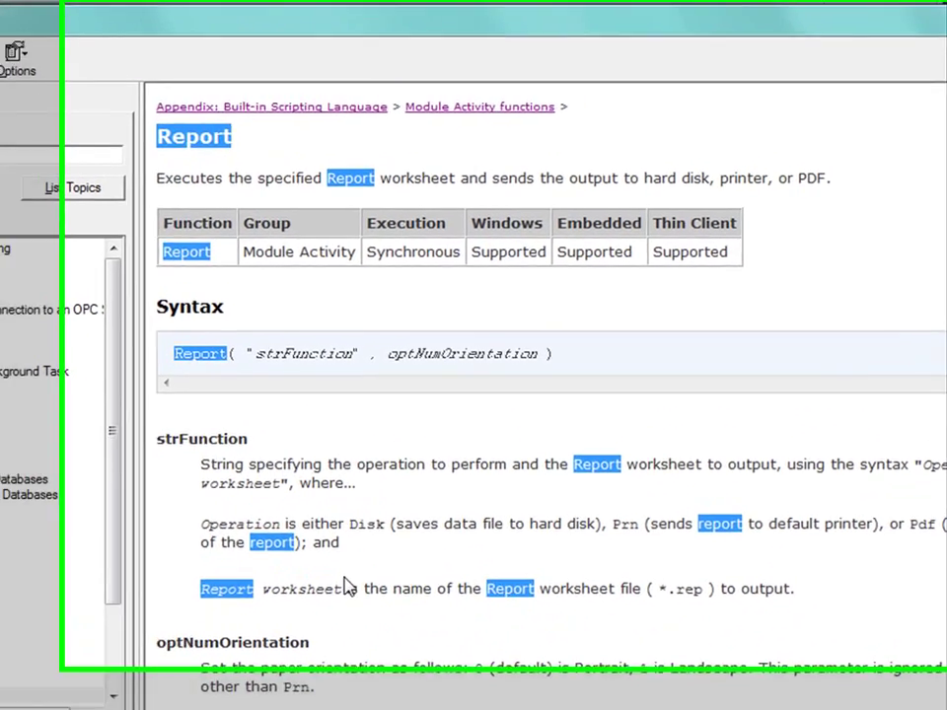
scroll(434, 503, down, 5)
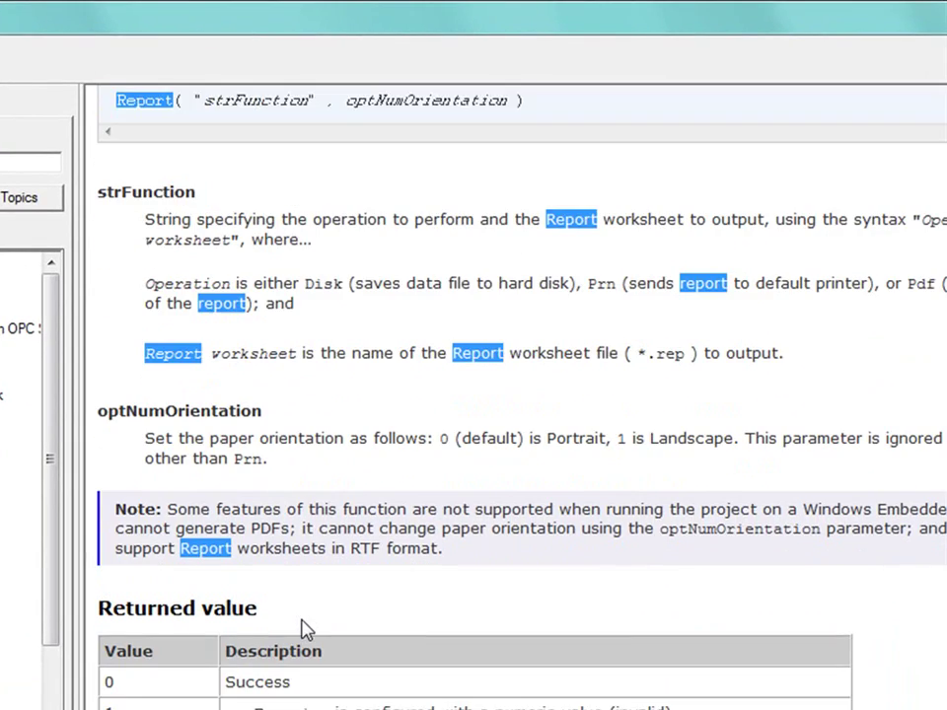
scroll(213, 582, down, 3)
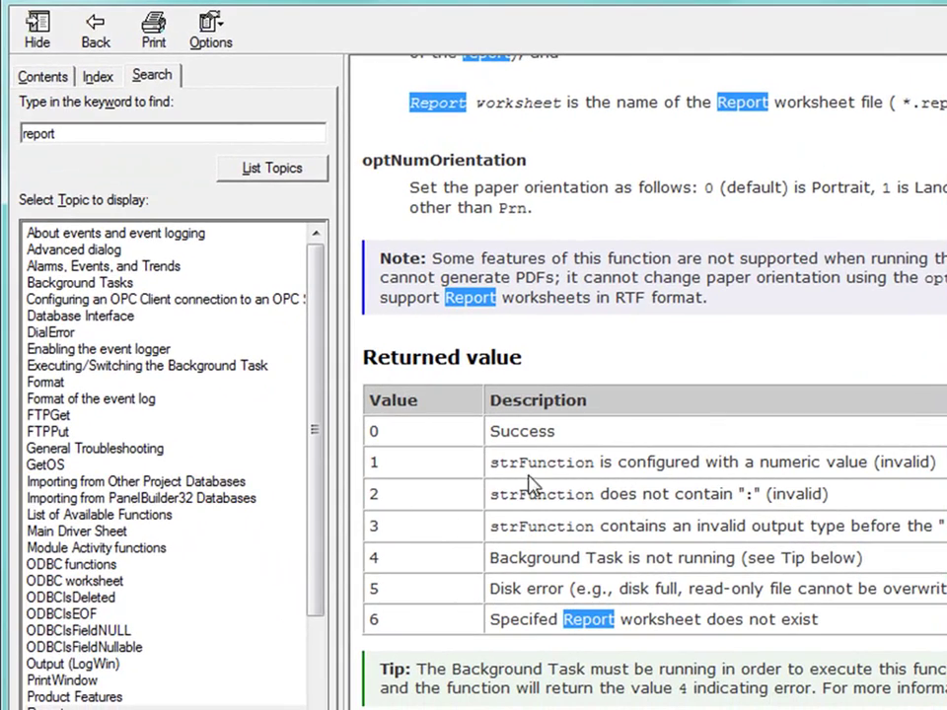
scroll(570, 646, down, 3)
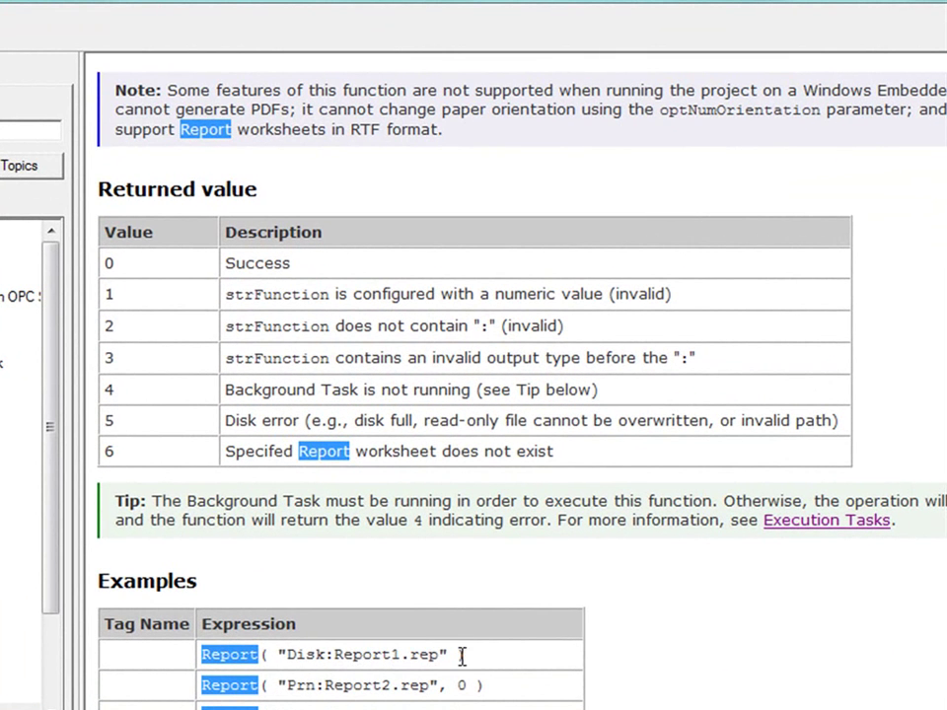
drag(464, 655, 206, 659)
key(ctrl+c)
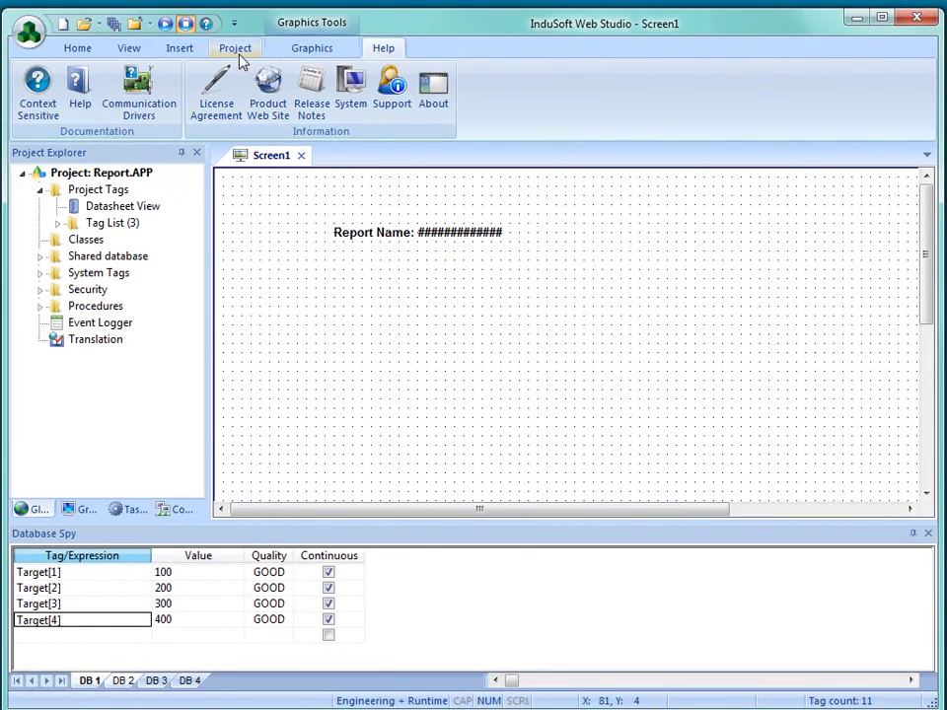
Draw a button below the Report Name text and caption it Report TXT.
click(299, 50)
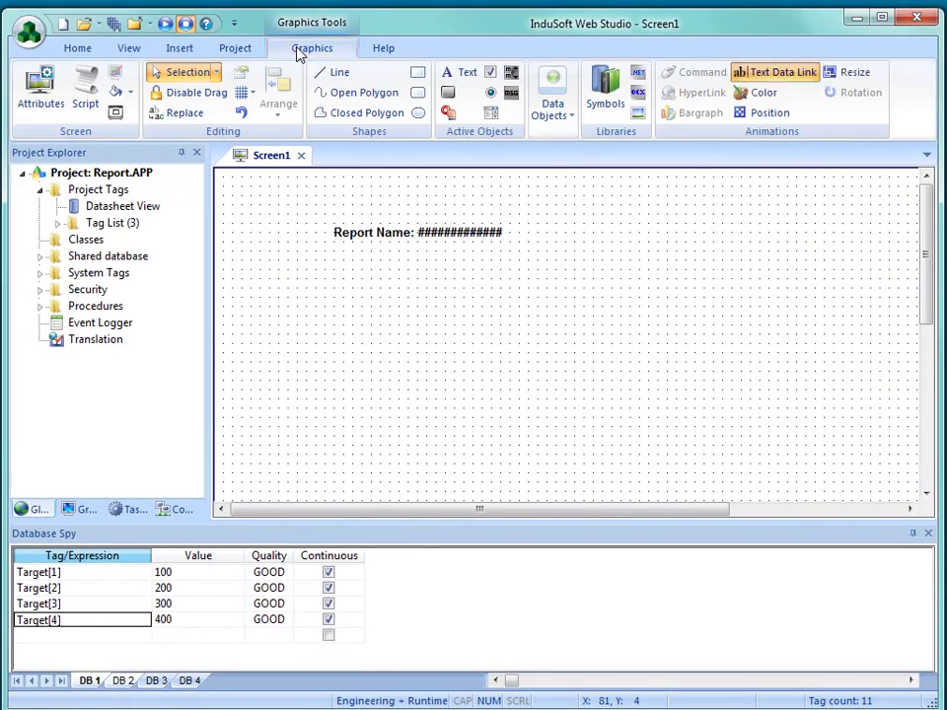
click(480, 109)
mouse_move(357, 300)
mouse_down()
mouse_move(405, 329)
mouse_move(418, 356)
mouse_move(459, 378)
mouse_up()
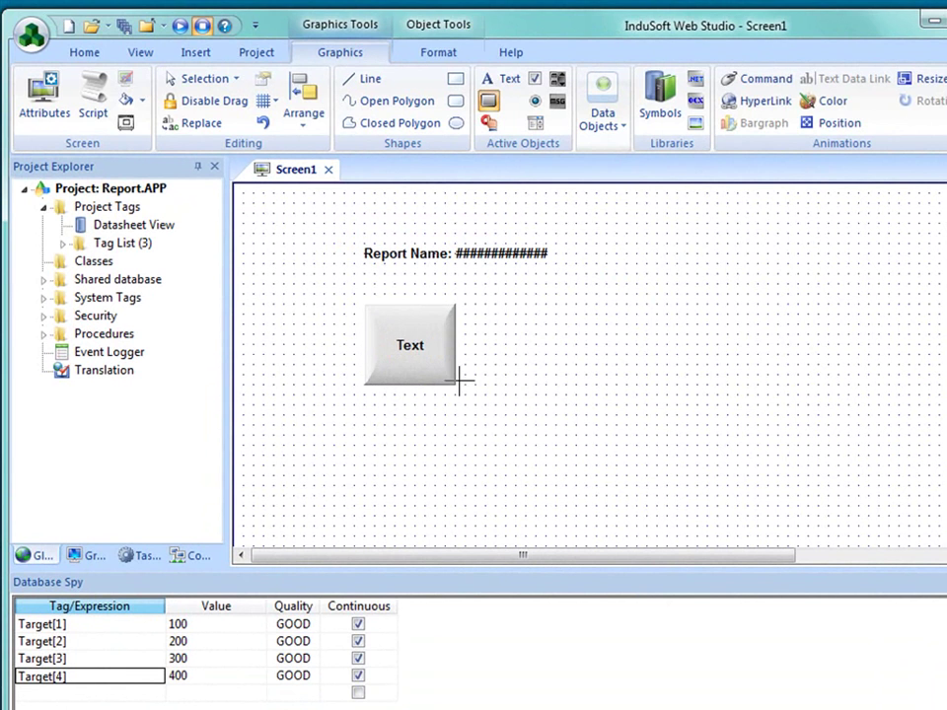
double_click(417, 372)
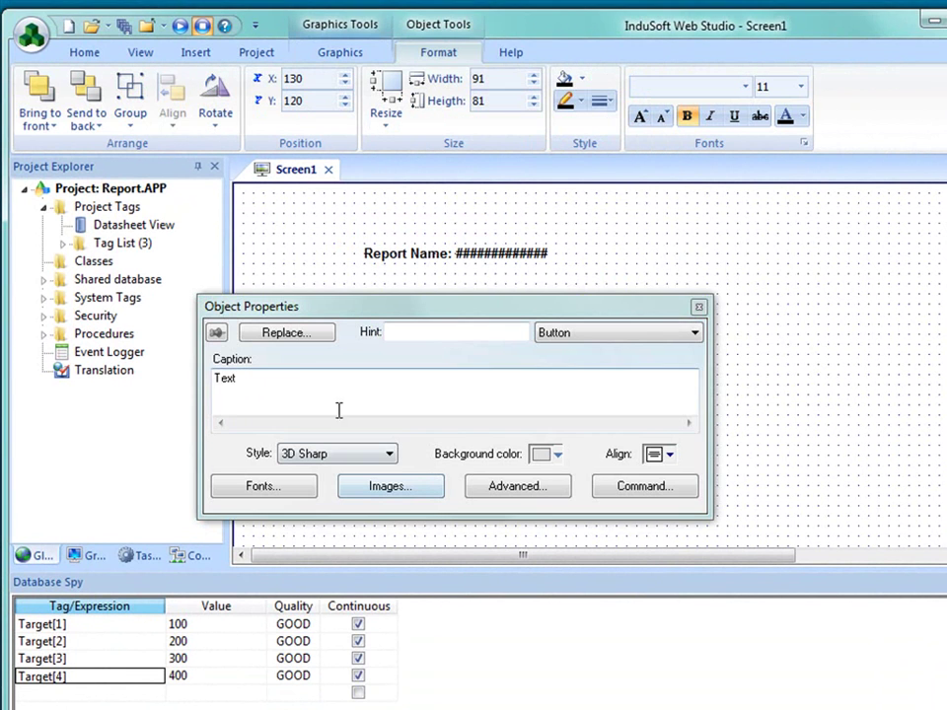
text(P)
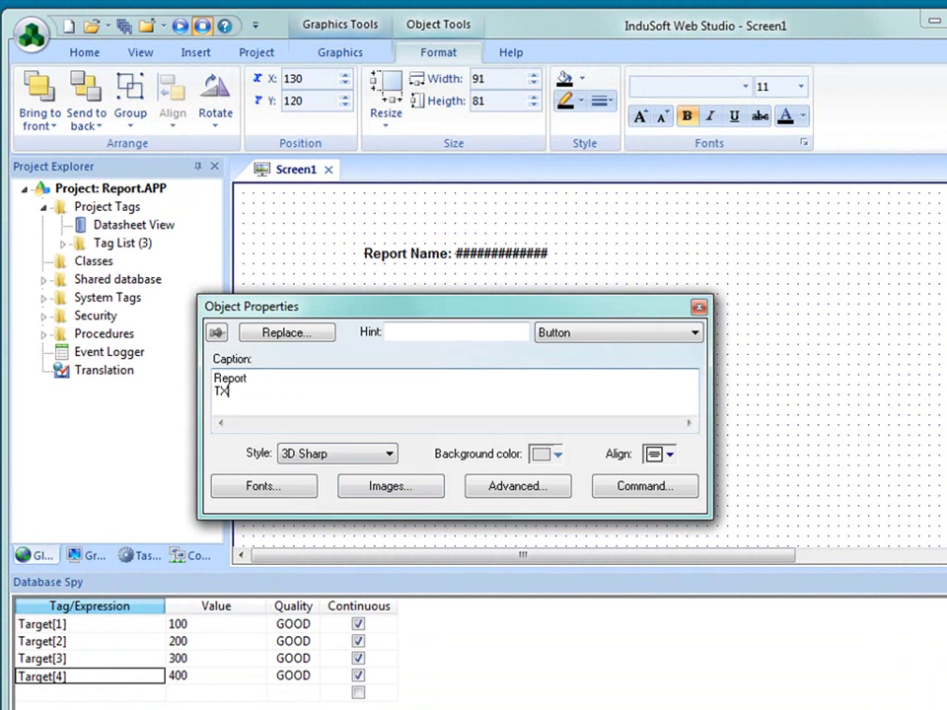
Set the button's Built-in Language command to Report("Disk:Report1.rep").
click(614, 489)
click(380, 362)
click(348, 382)
click(343, 447)
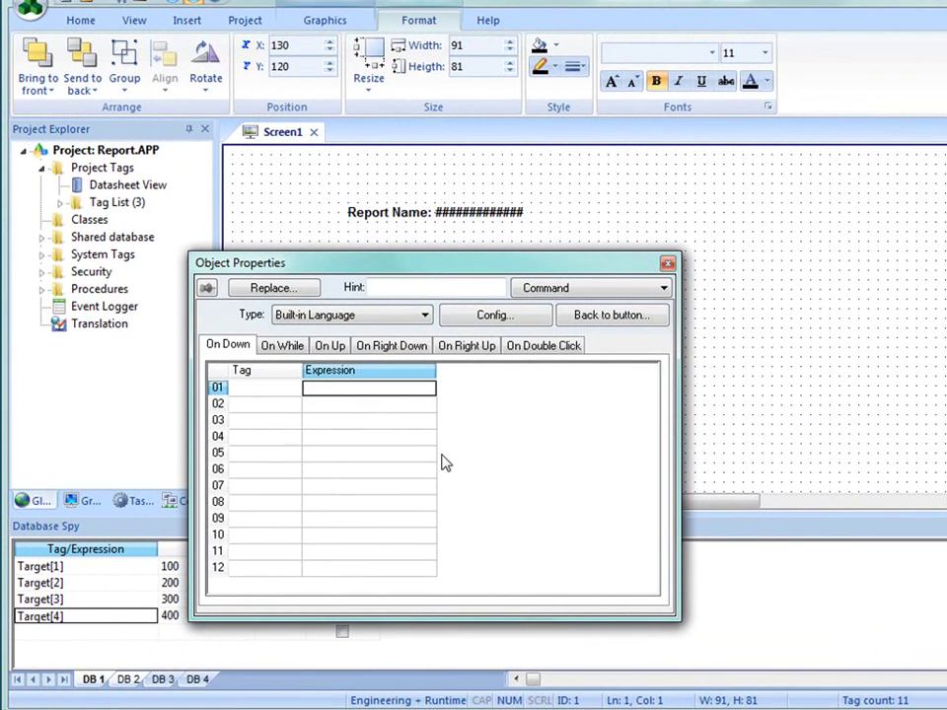
key(ctrl+v)
drag(435, 370, 491, 370)
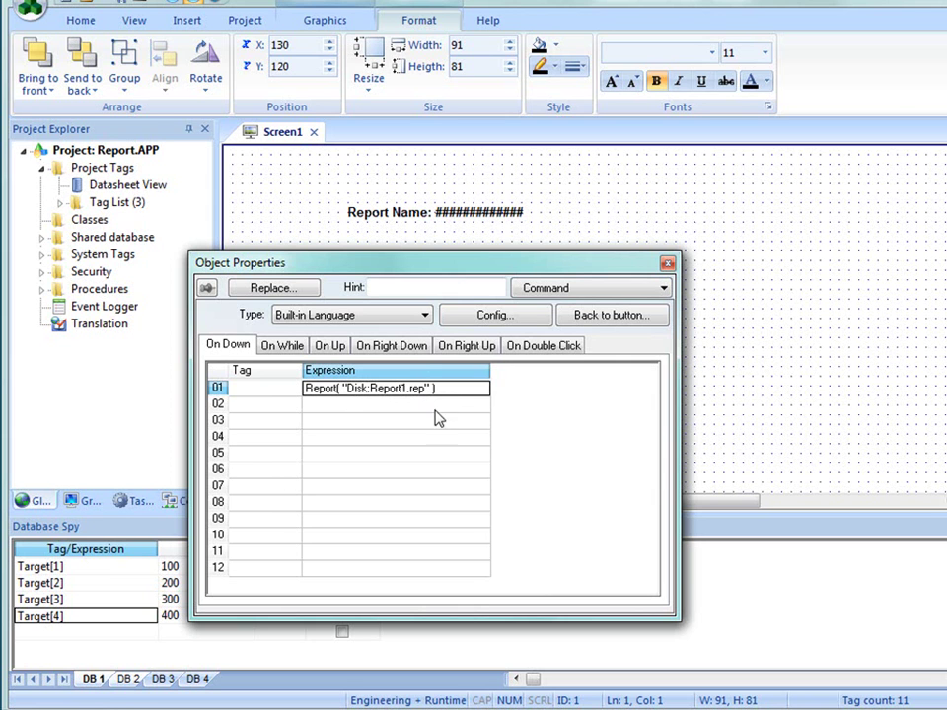
click(667, 265)
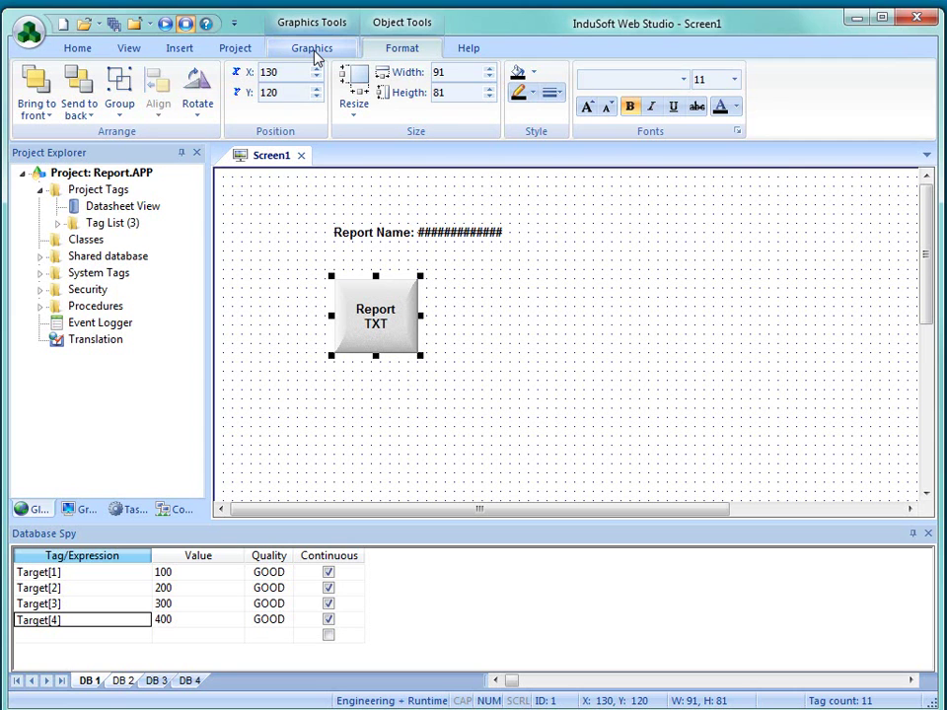
Draw a button below Report TXT captioned View Txt Report.
click(314, 49)
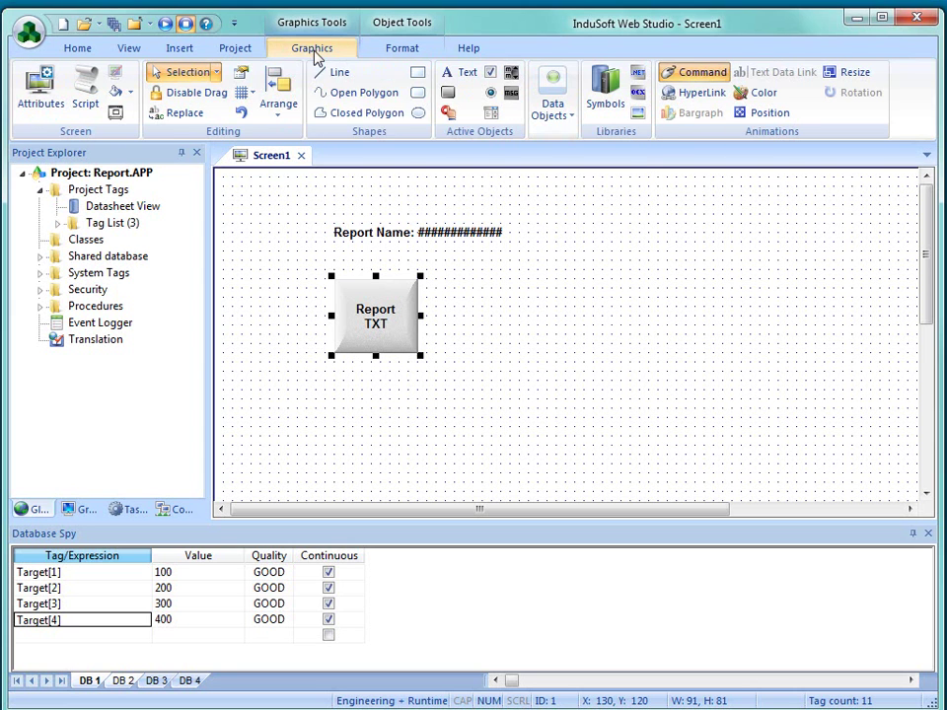
click(449, 94)
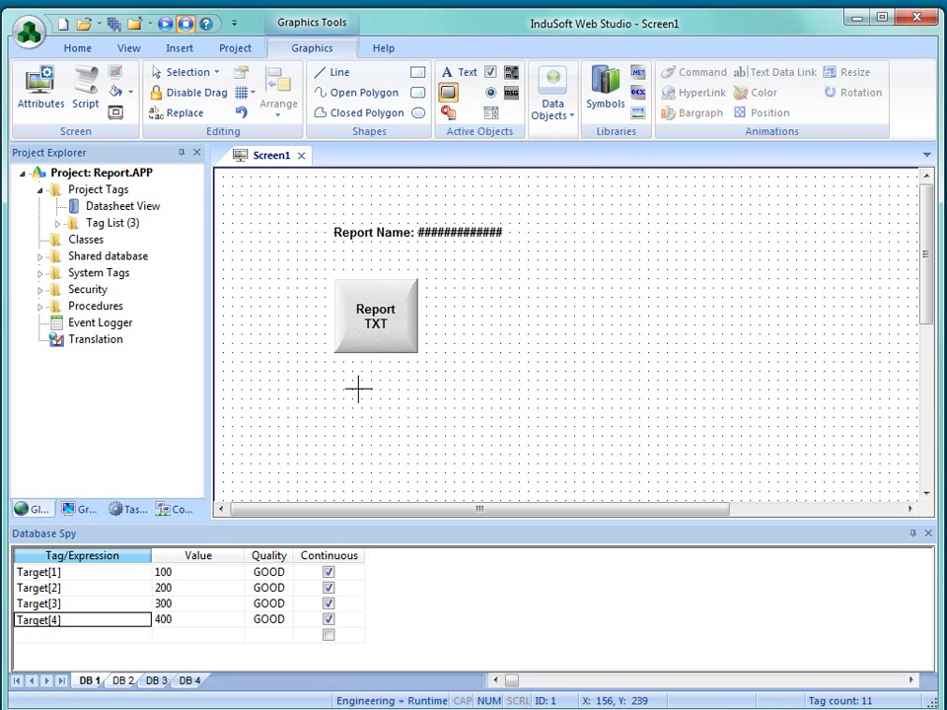
drag(327, 383, 430, 459)
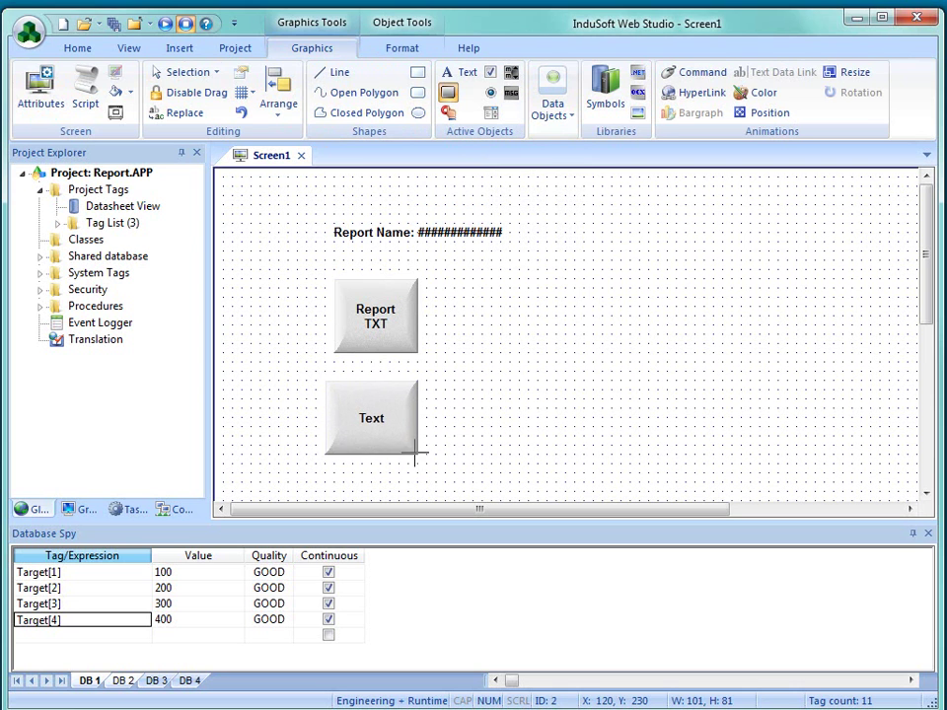
double_click(391, 438)
double_click(251, 357)
text(View)
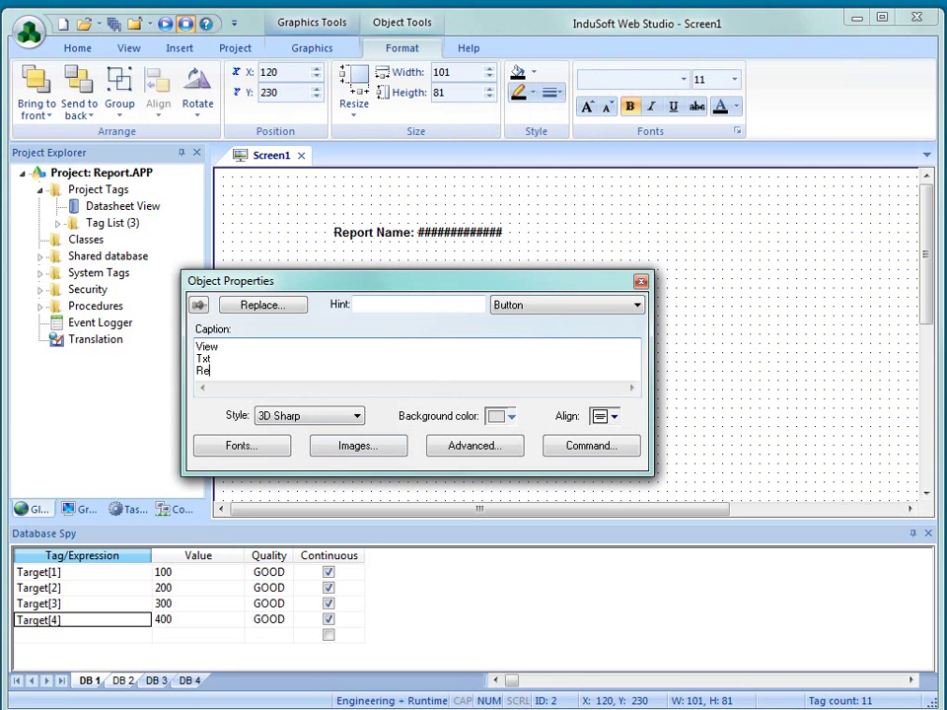
click(710, 455)
Give the button a HyperLink animation with URL {GetAppPath()}\{ReportName}.txt.
click(395, 446)
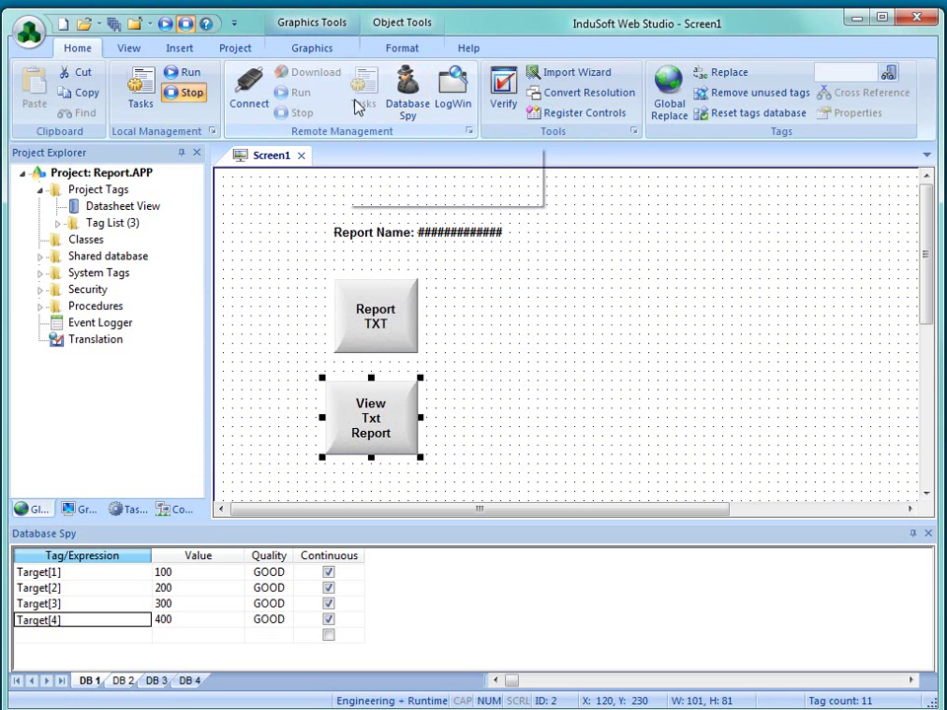
click(312, 47)
click(707, 100)
double_click(371, 426)
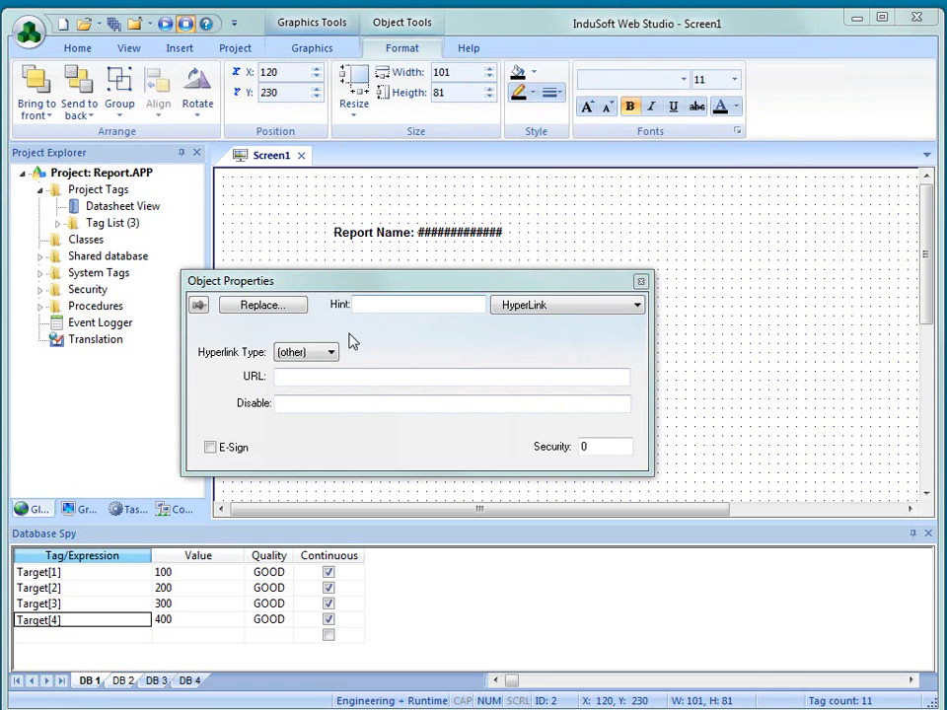
click(361, 378)
text({GetAppPath()}\{ReportName}.txt)
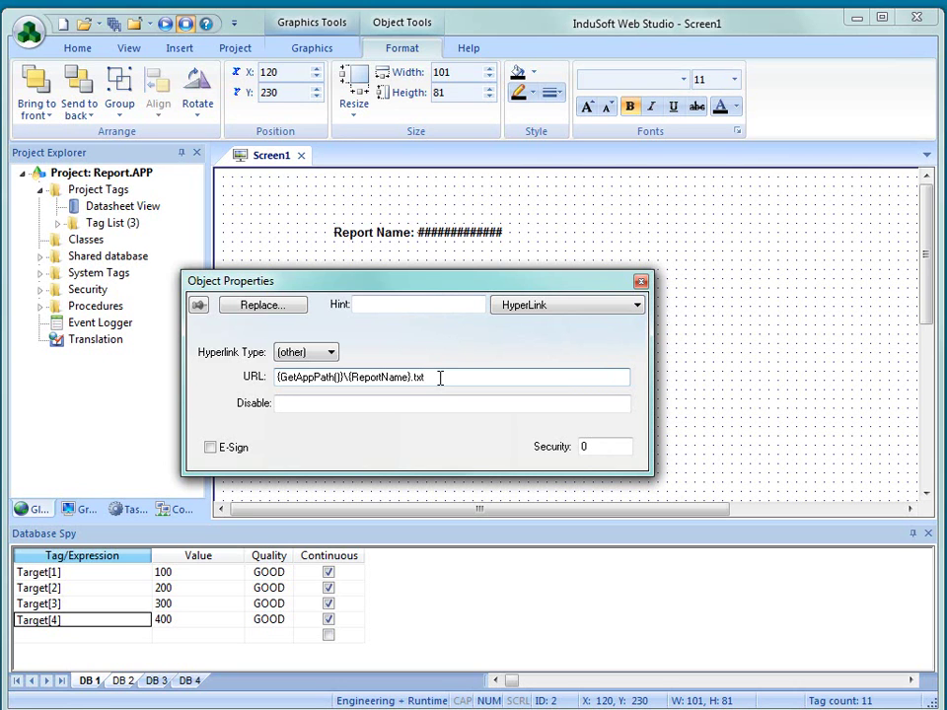
click(642, 284)
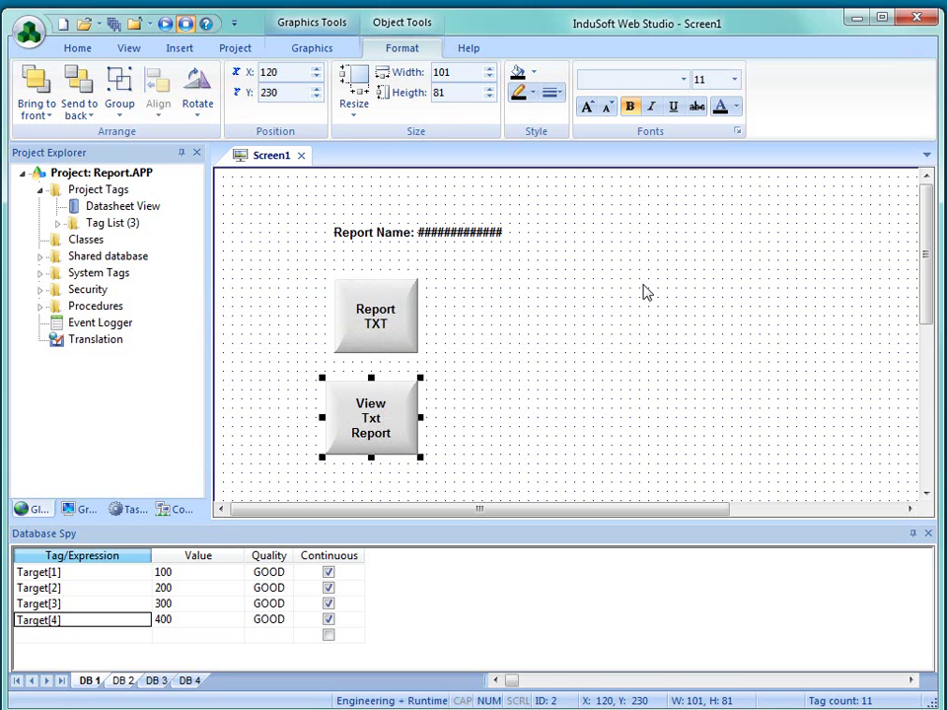
Close Screen1 and save it under the name Report.
click(303, 156)
click(545, 431)
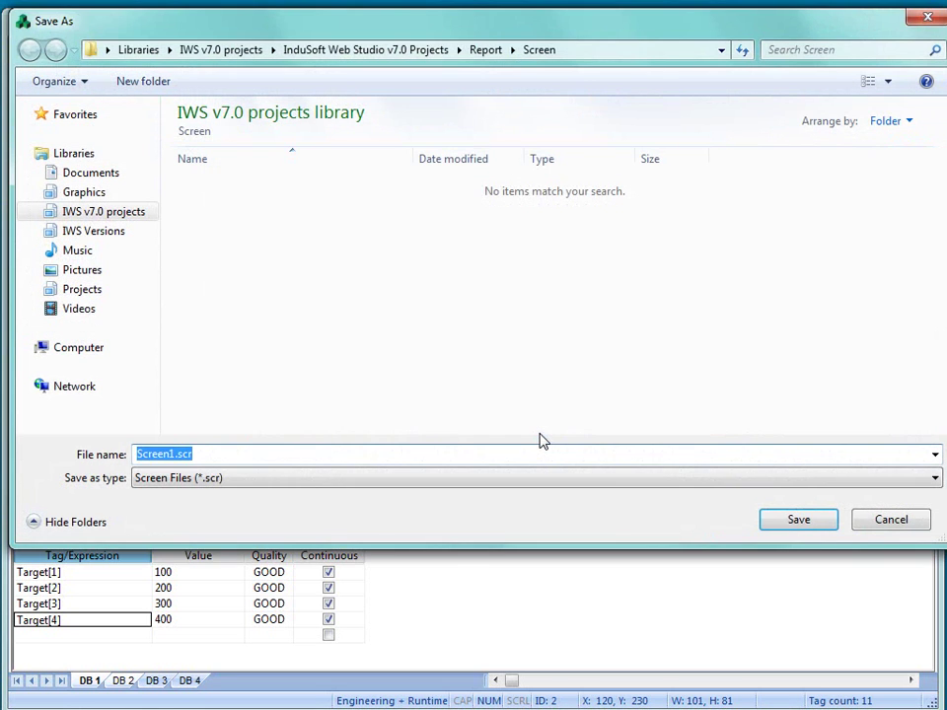
text(Report)
key(Return)
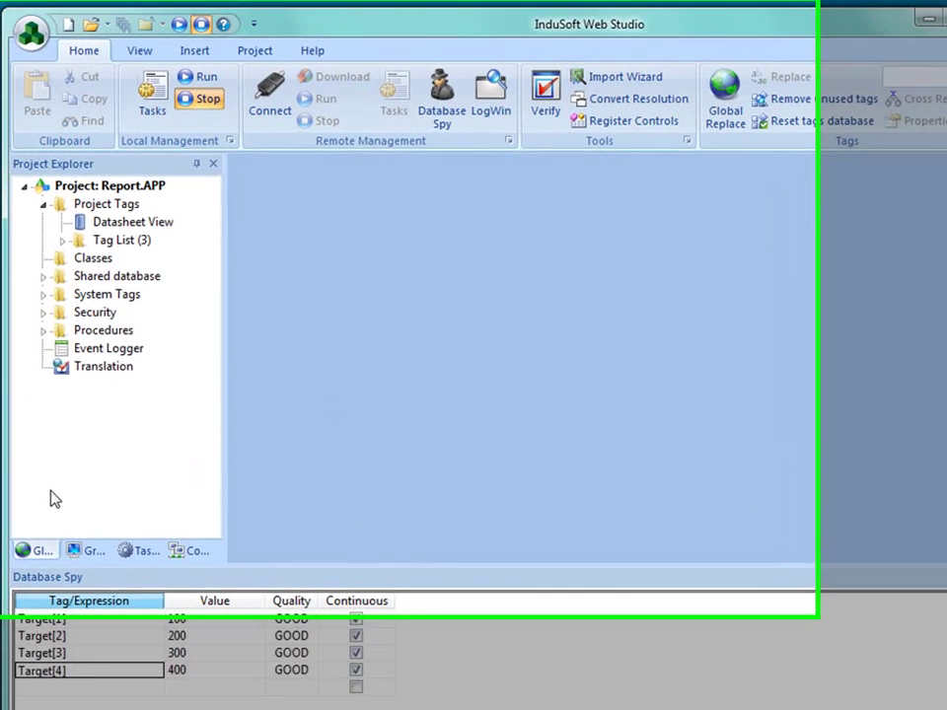
Set Report.scr as the project's startup screen.
click(84, 549)
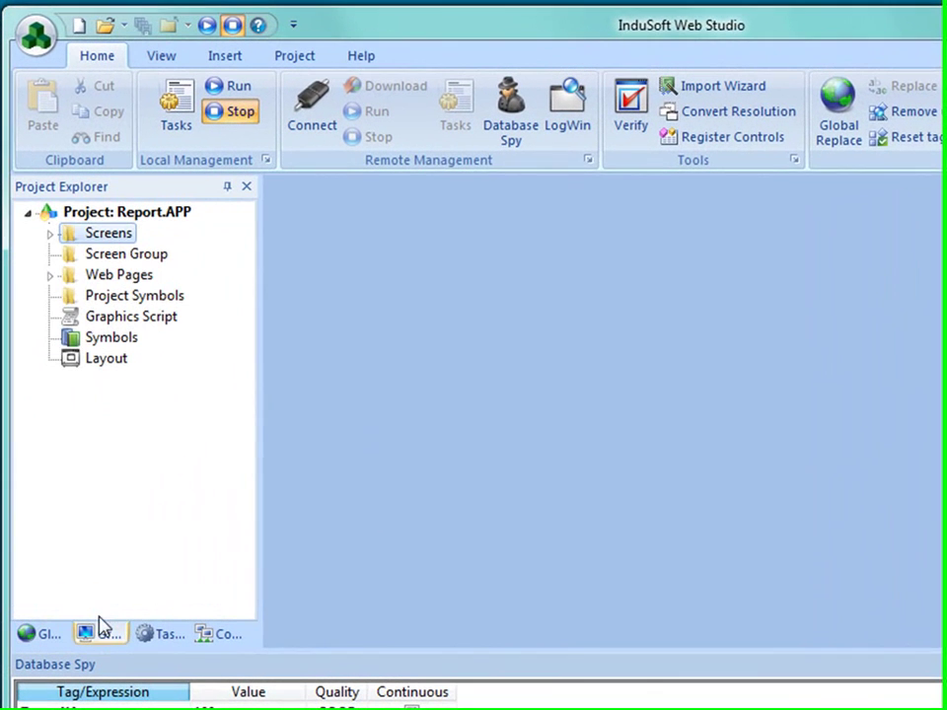
click(49, 235)
click(104, 257)
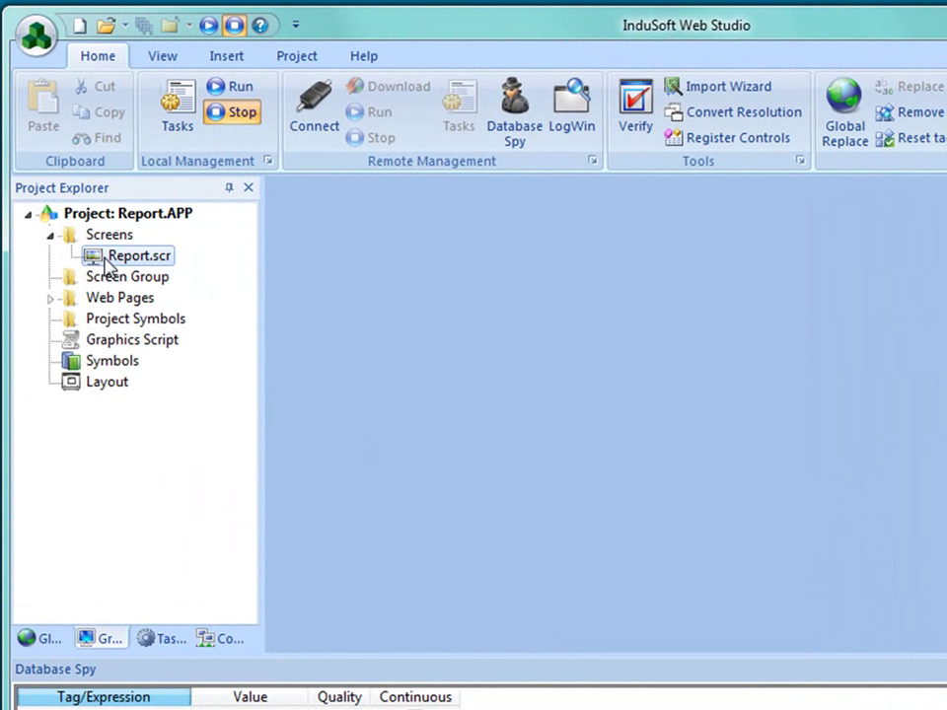
right_click(104, 259)
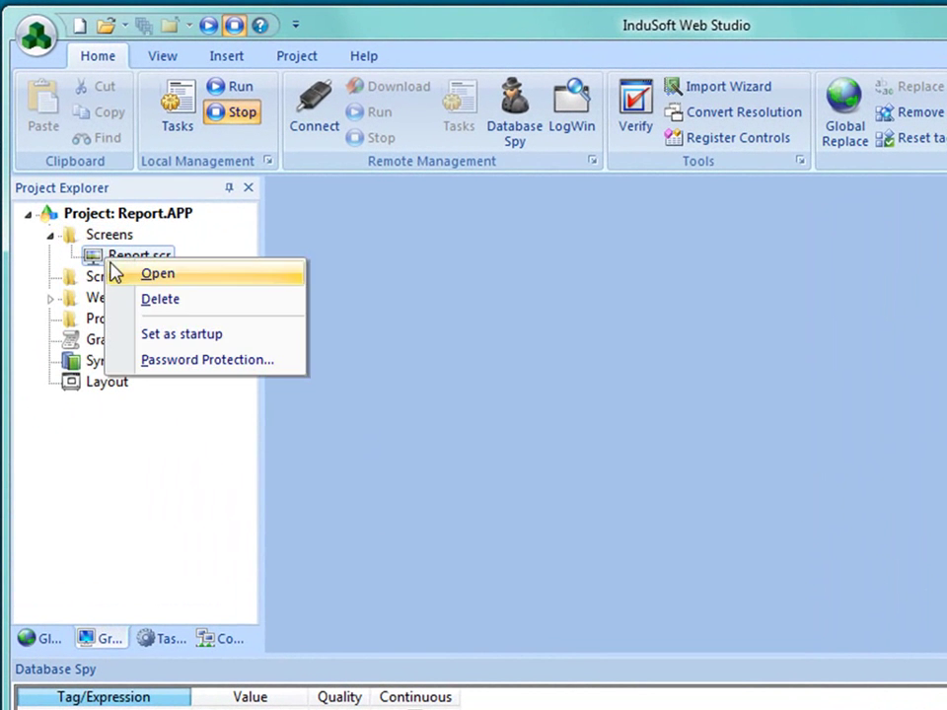
click(154, 338)
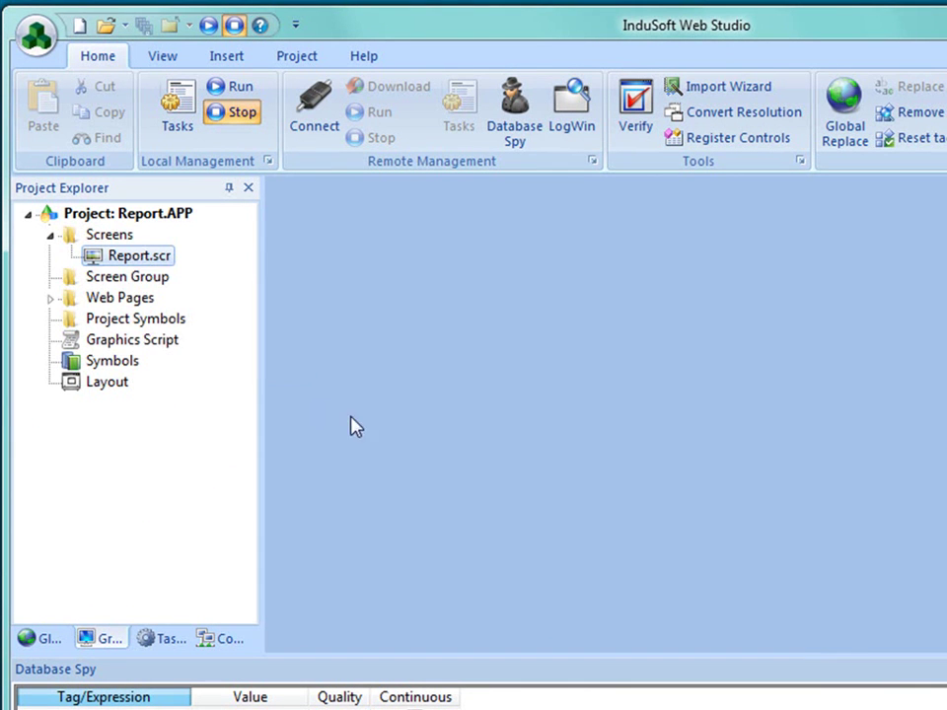
Run the project, enter Report1 as report name, generate the TXT report and view it.
click(238, 93)
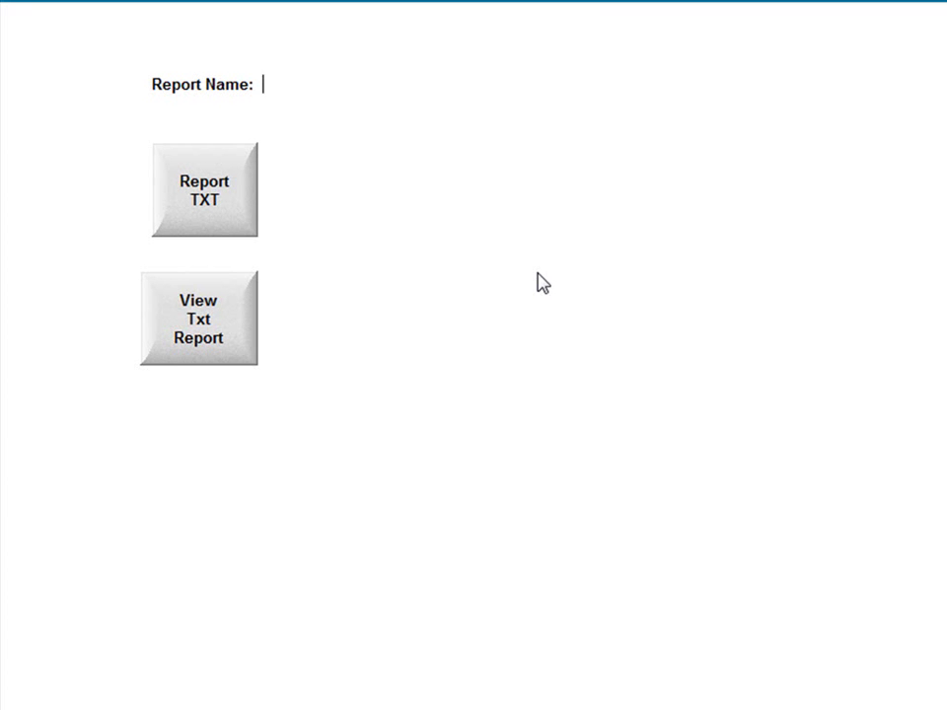
text(Report1)
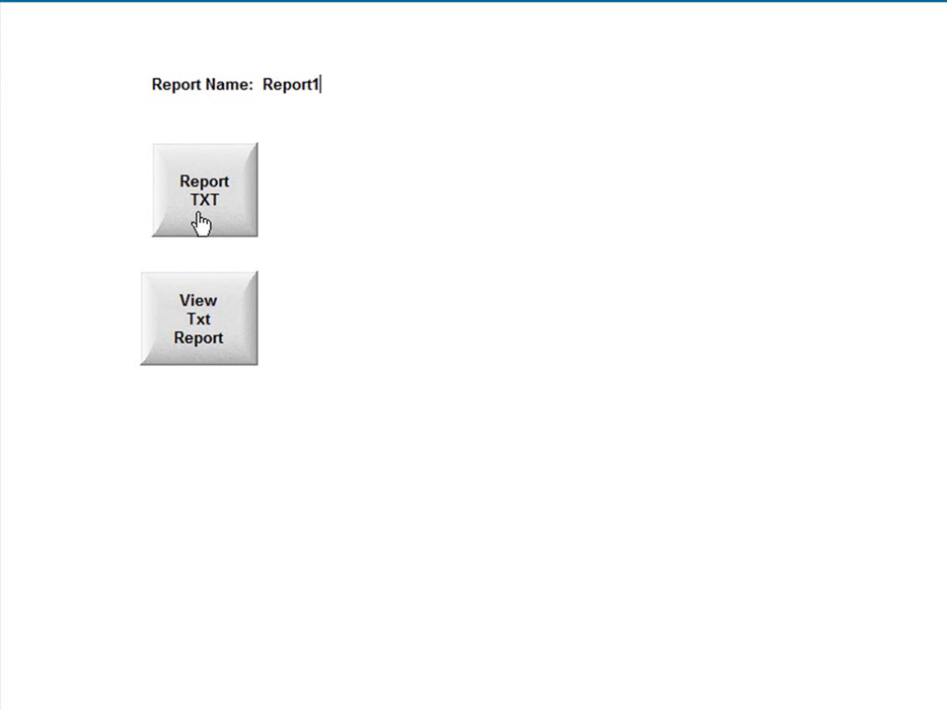
click(200, 223)
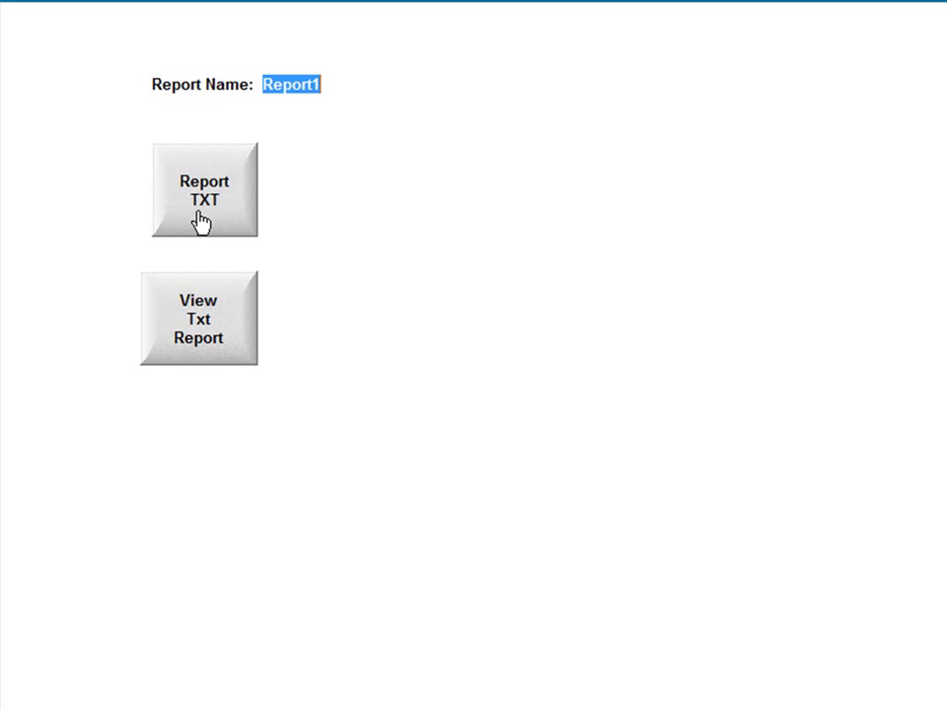
click(211, 355)
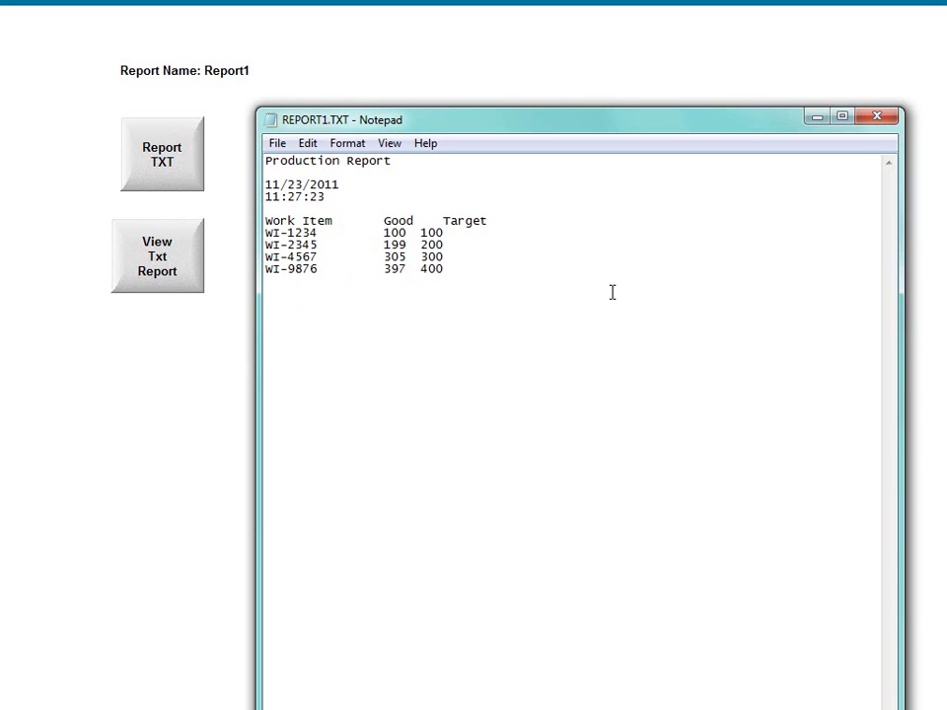
Close the Notepad window showing REPORT1.TXT.
click(876, 119)
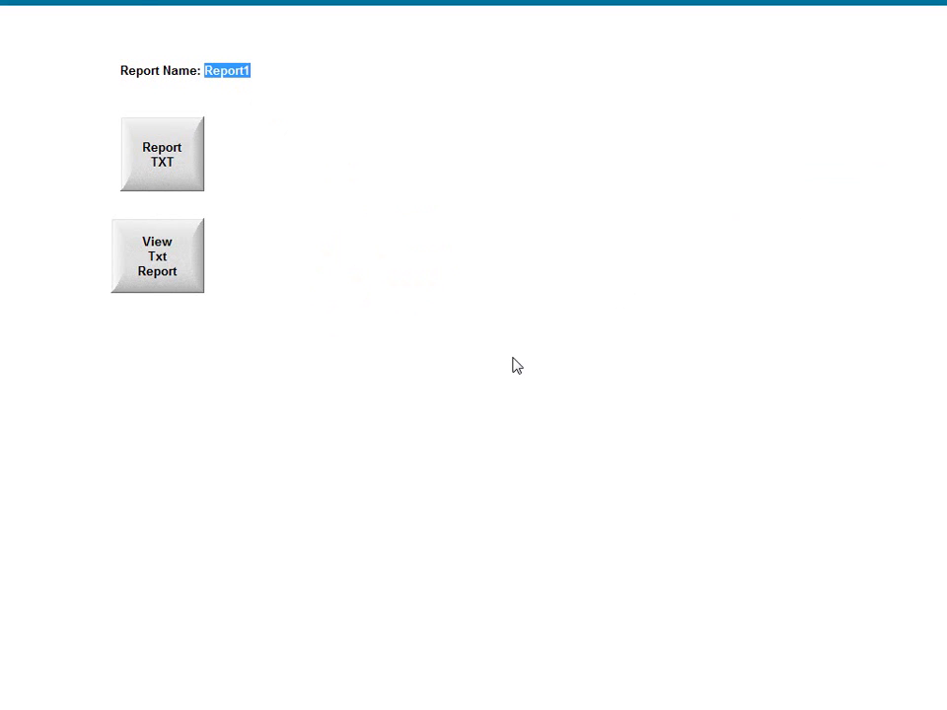
Insert a new report under Tasks > Reports with Description 'Report HTML' and Output File {ReportName}.html.
key(alt+Tab)
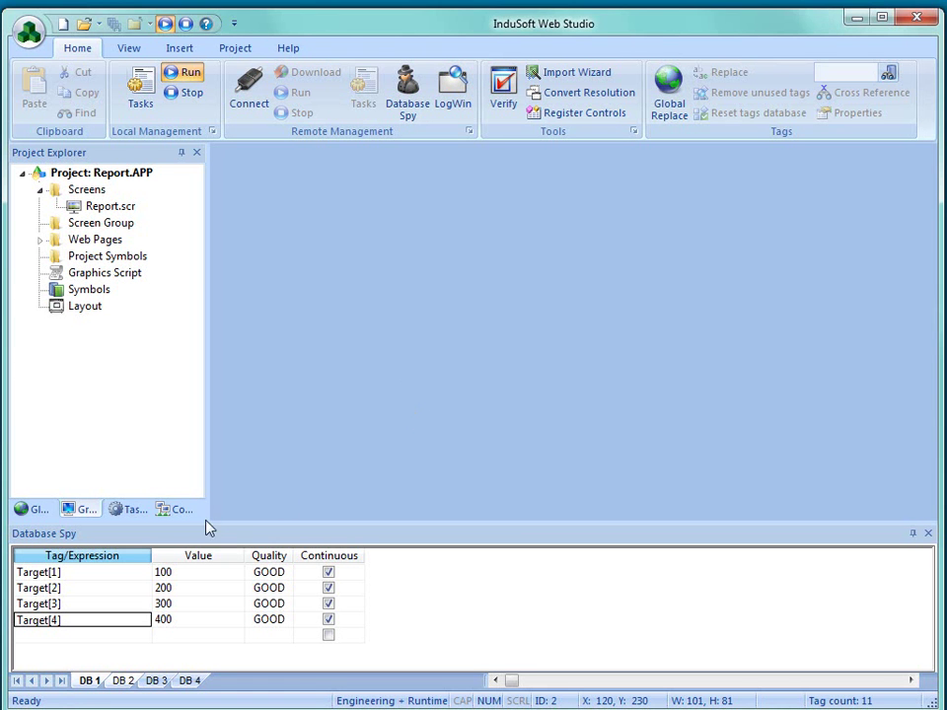
click(131, 509)
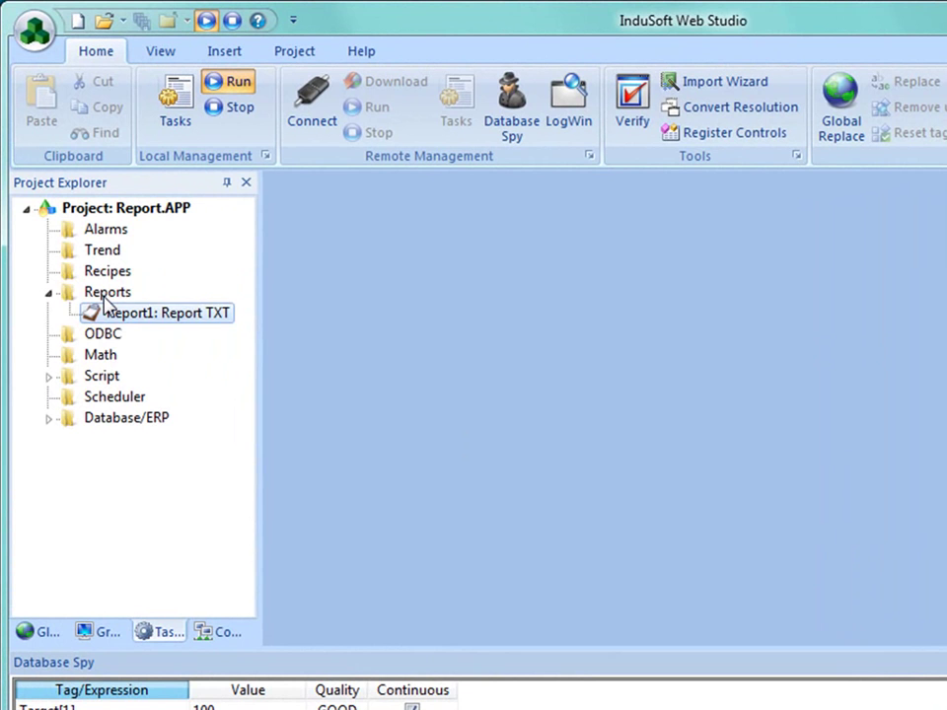
right_click(104, 302)
click(154, 321)
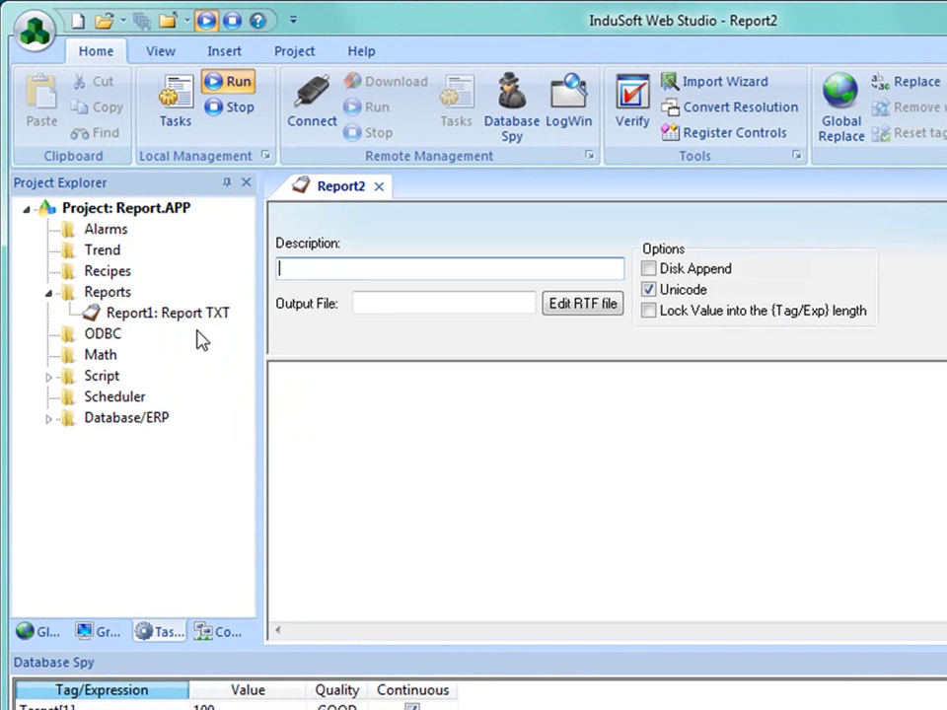
text(R)
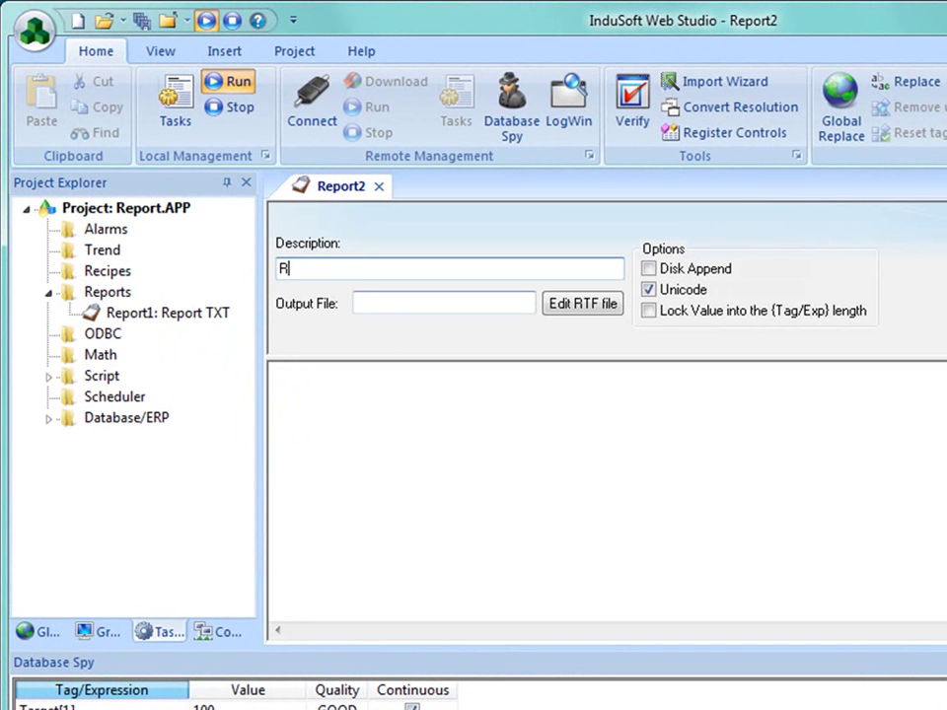
text(Eport HTML)
click(391, 308)
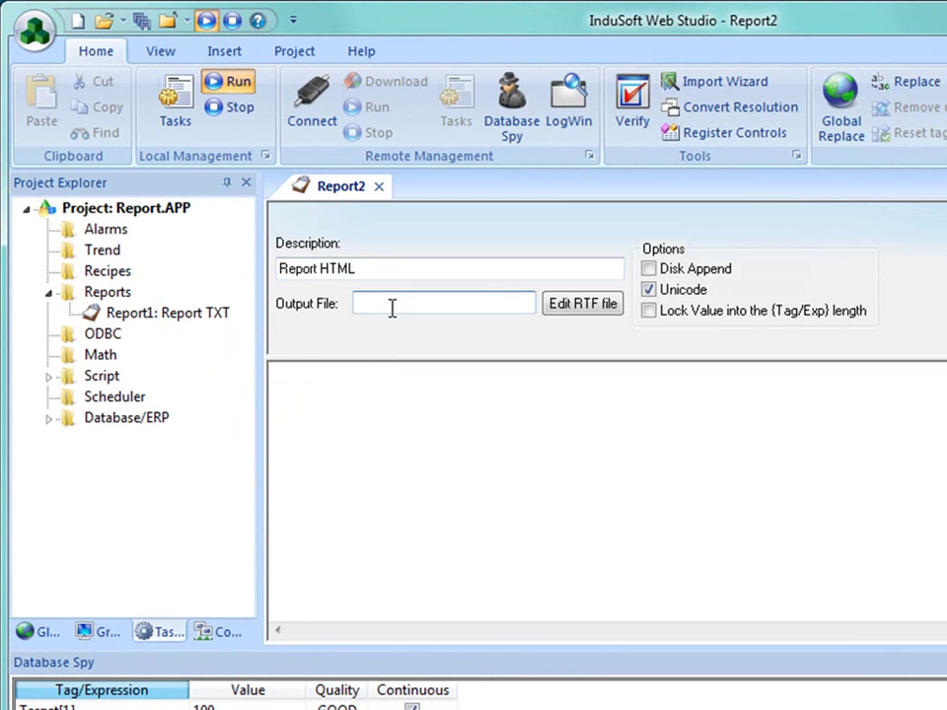
text({)
text(ReportName}.html)
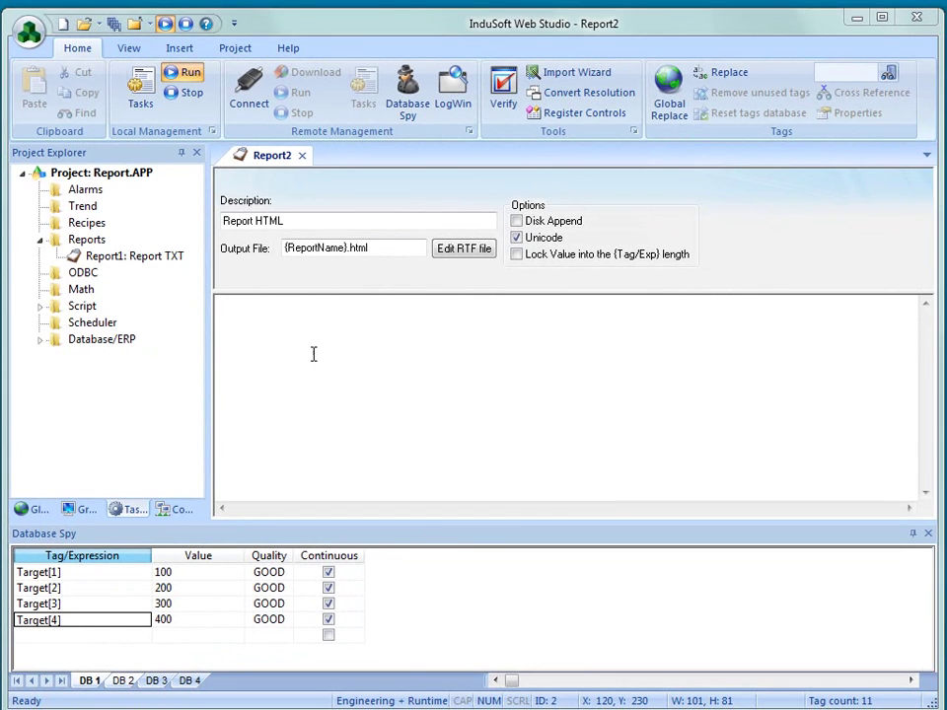
Paste the HTML table template into the report body and review its {Date} {Time} placeholders.
click(295, 335)
key(ctrl+v)
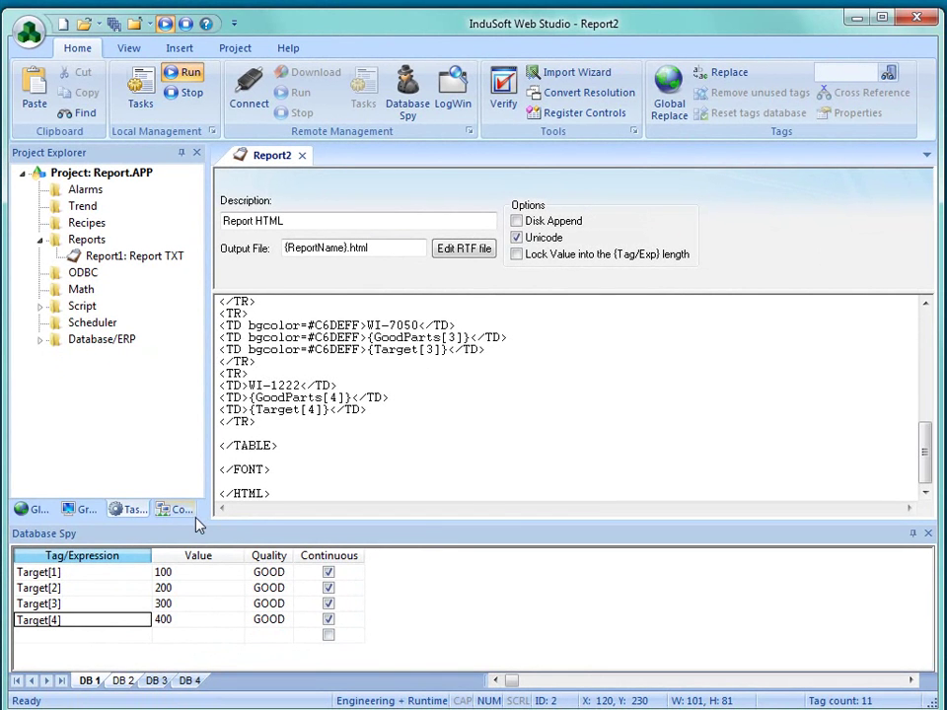
click(926, 533)
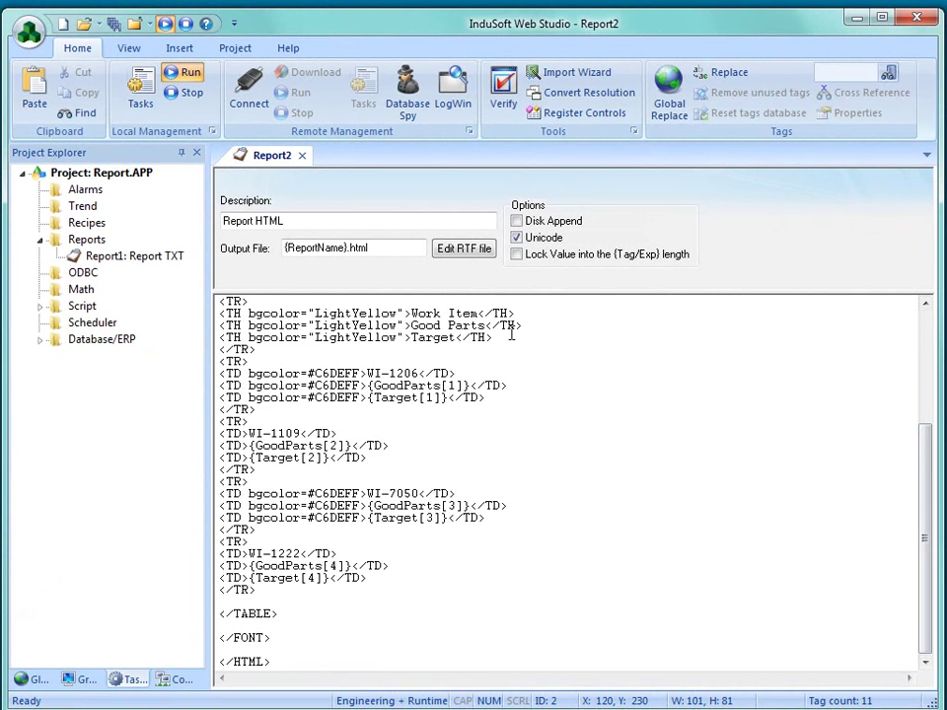
scroll(649, 423, up, 4)
drag(524, 299, 515, 203)
scroll(486, 373, up, 1)
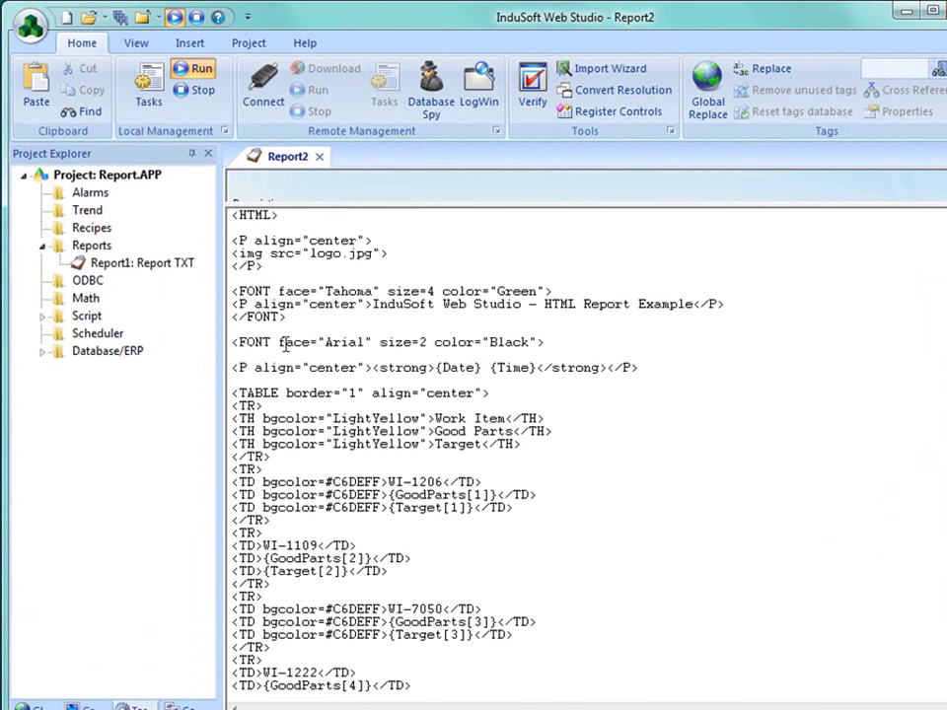
drag(437, 367, 538, 365)
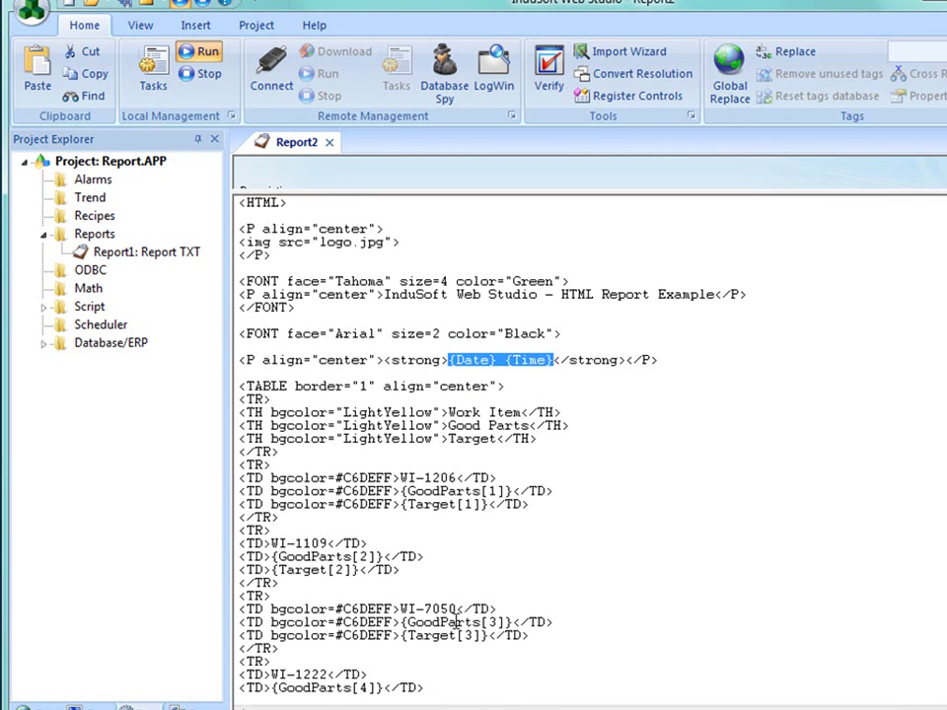
scroll(424, 652, down, 1)
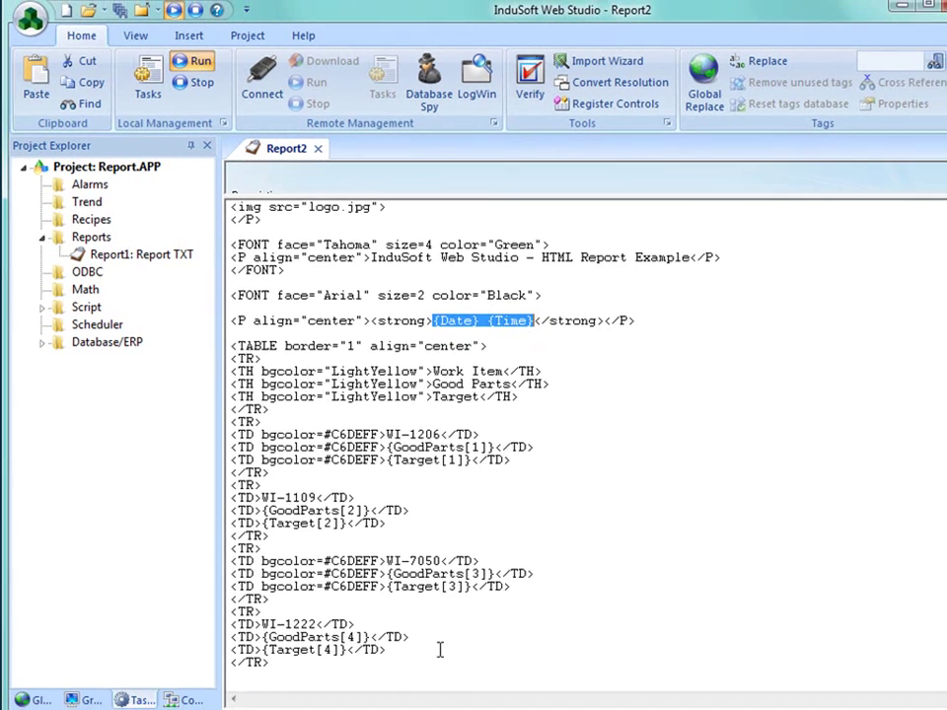
scroll(440, 649, down, 2)
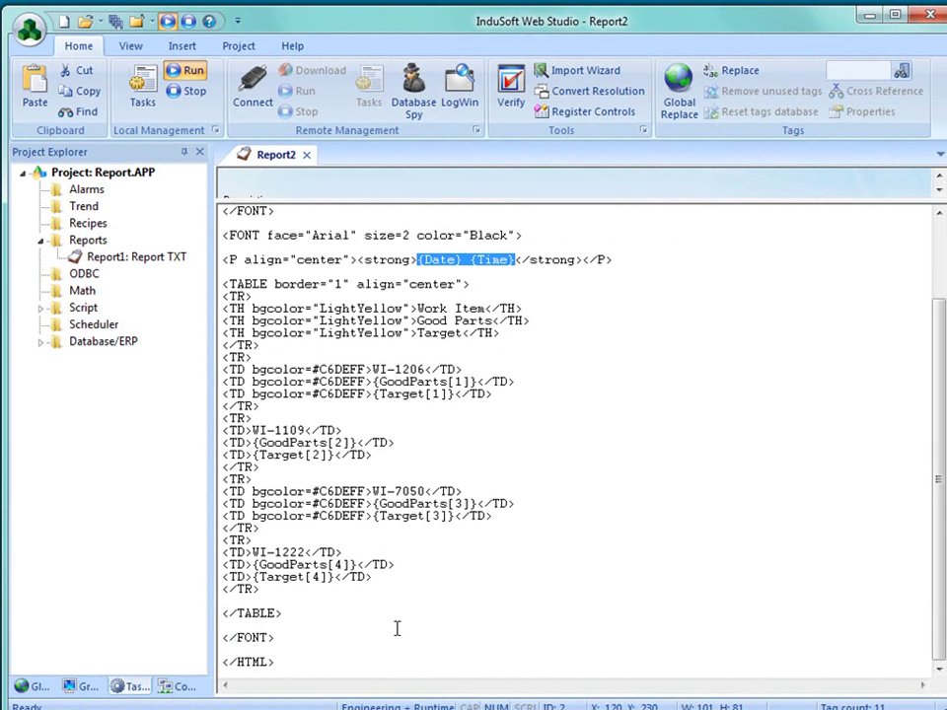
scroll(370, 602, up, 3)
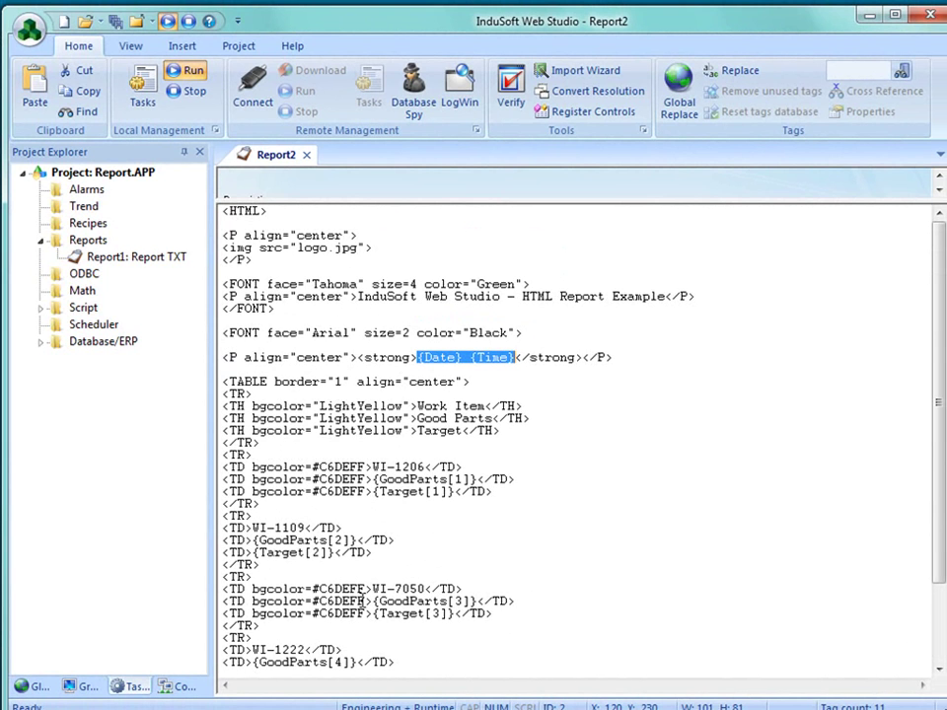
drag(365, 203, 378, 313)
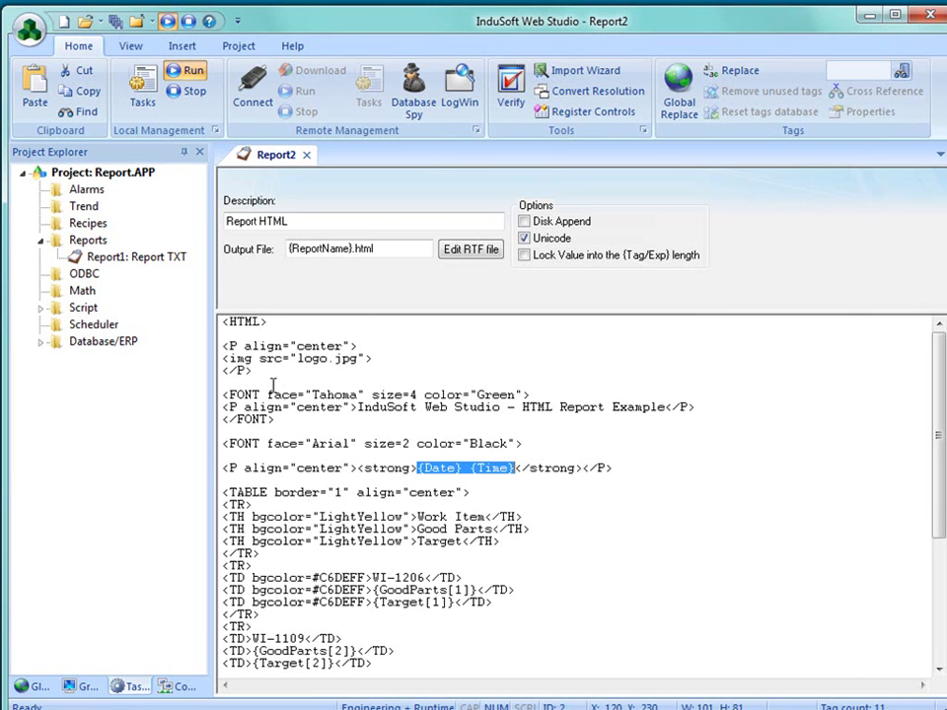
Close the report editor and save it with the file name Report2.
click(306, 155)
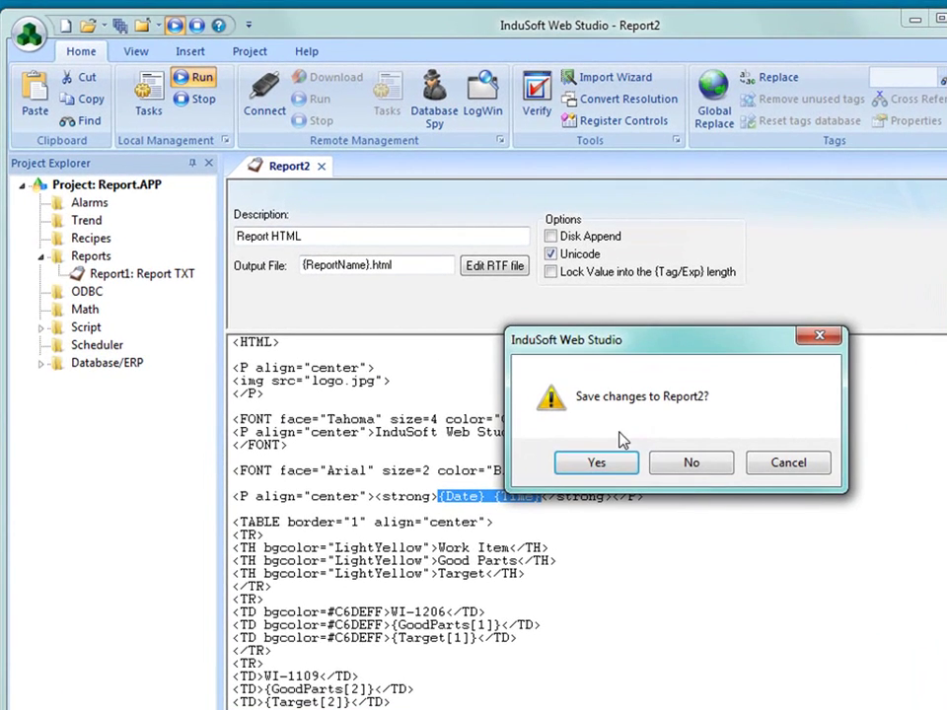
click(612, 466)
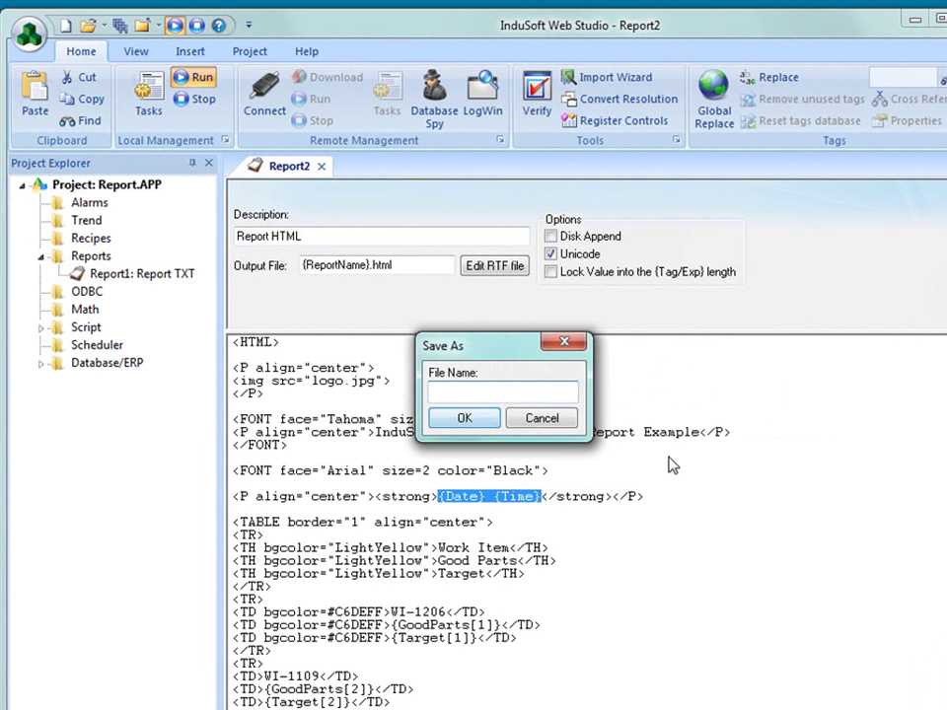
text(Report2)
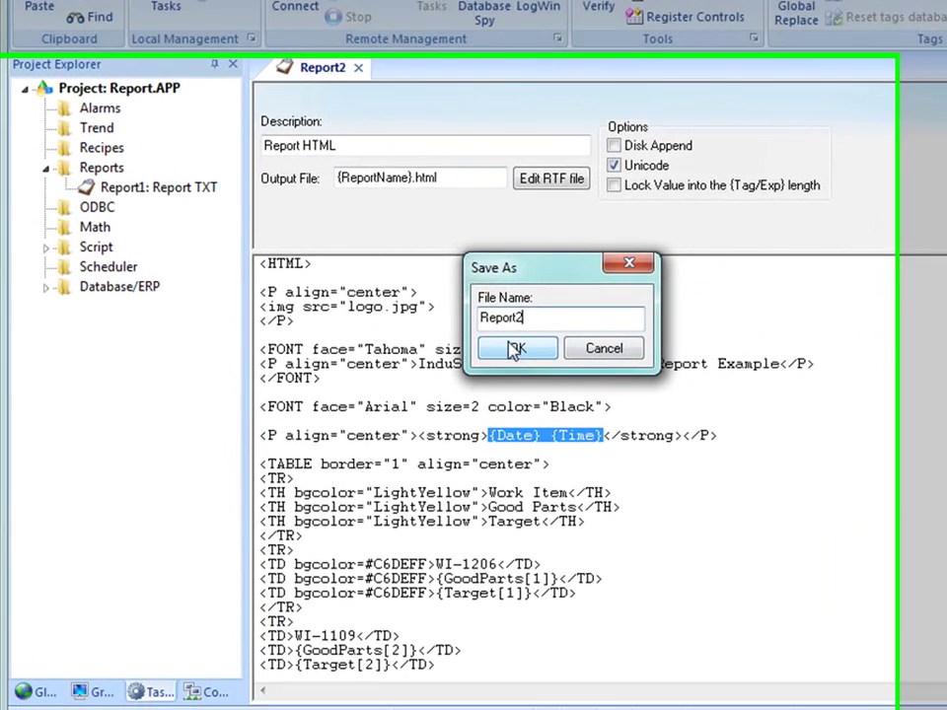
click(464, 418)
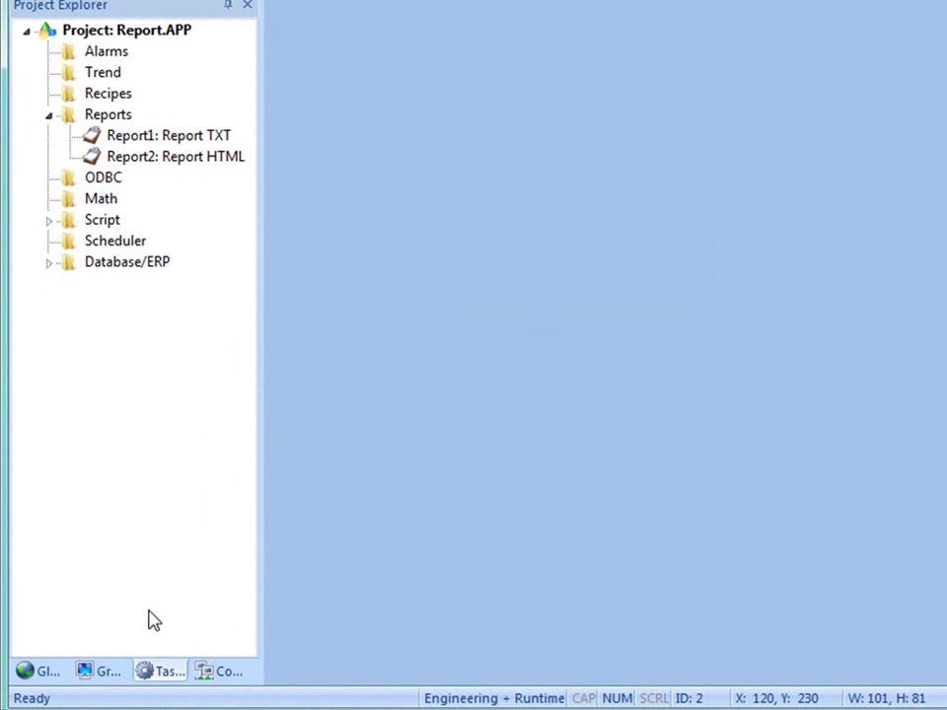
Open Report.scr and place a copy of the Report TXT button beside the original.
click(101, 671)
double_click(128, 77)
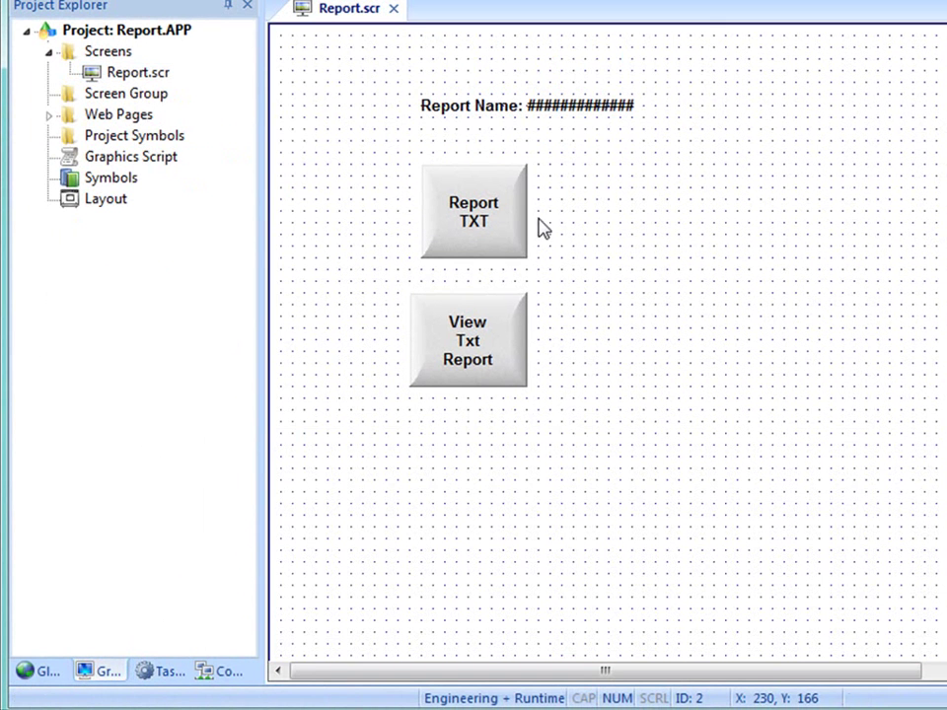
click(483, 257)
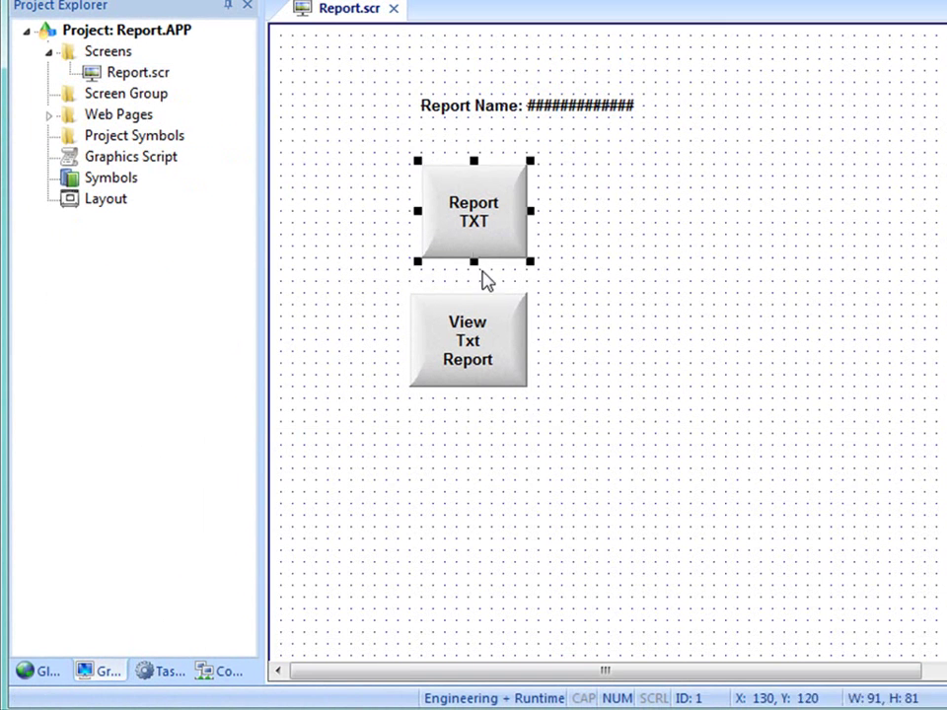
key(ctrl+c)
key(ctrl+v)
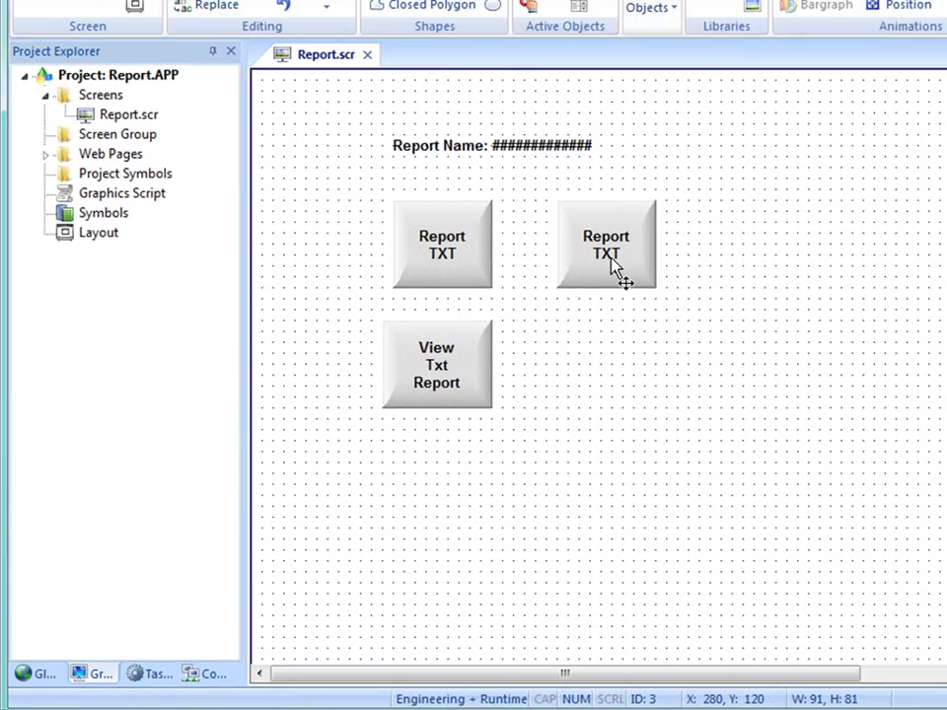
click(614, 263)
Change the copied button's caption from Report TXT to Report HTML.
double_click(622, 262)
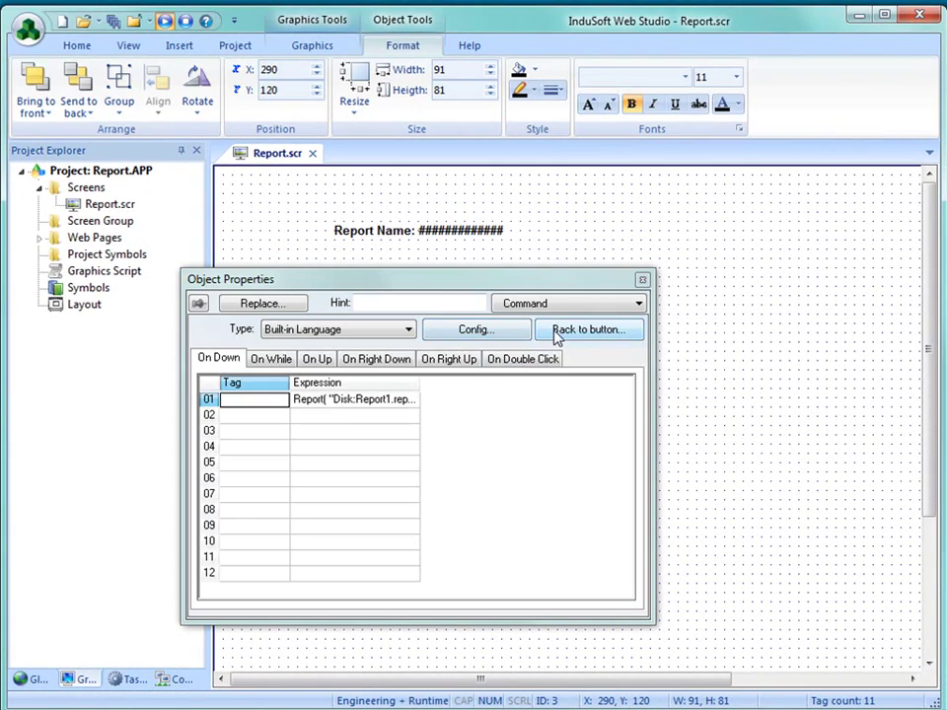
click(557, 333)
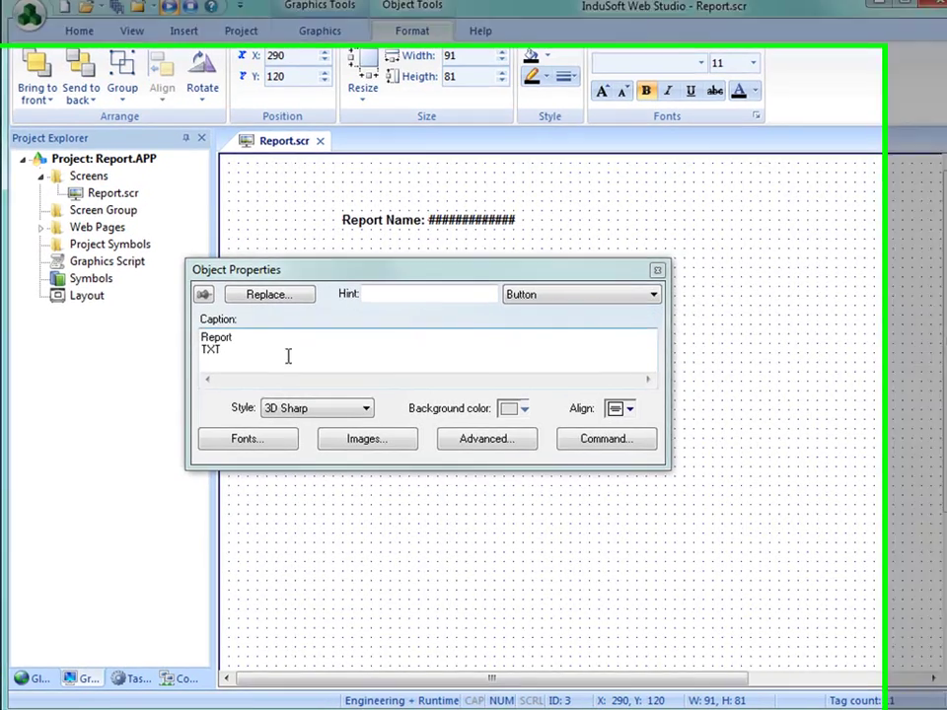
double_click(235, 359)
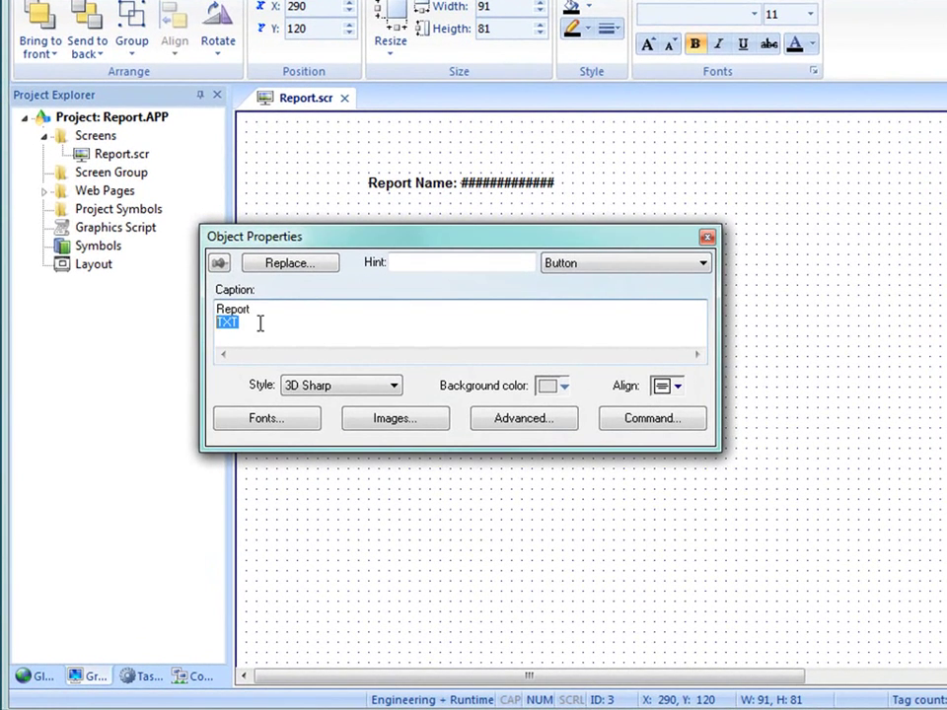
text(HTML)
Change the button's On Down expression to Report("Disk:Report2.rep").
click(661, 418)
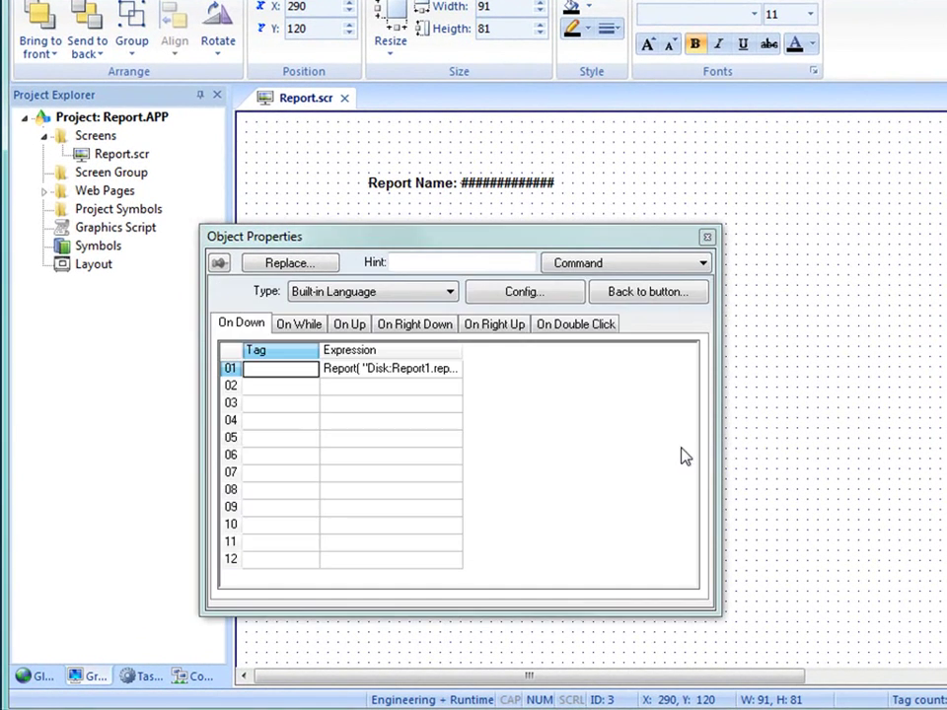
double_click(462, 351)
click(435, 372)
click(432, 374)
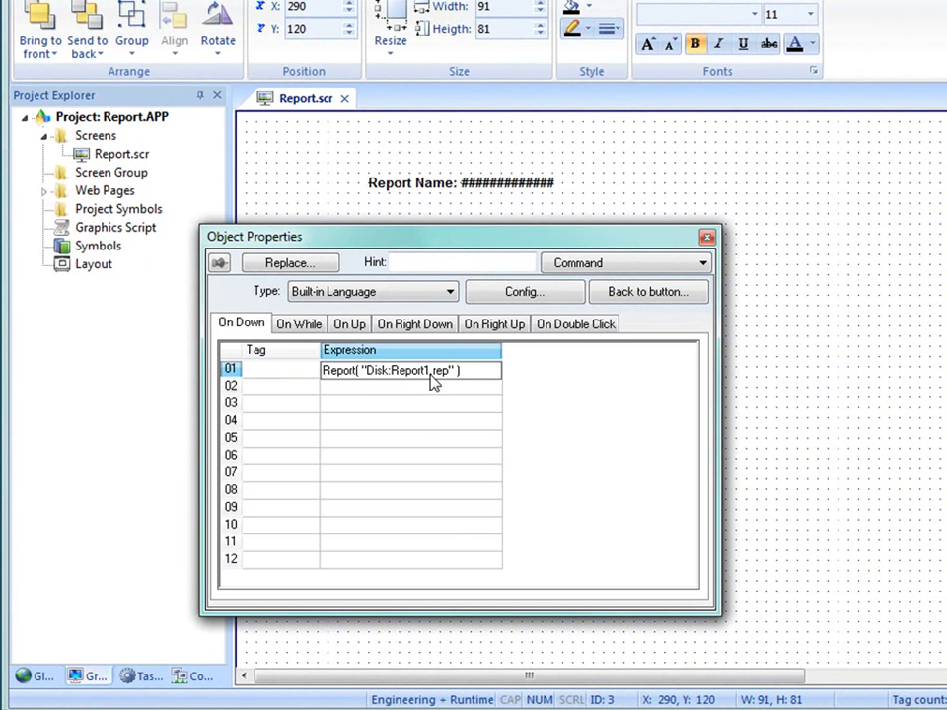
drag(432, 373, 424, 373)
text(2)
Place a copy of the View Txt Report button below the Report HTML button.
click(707, 237)
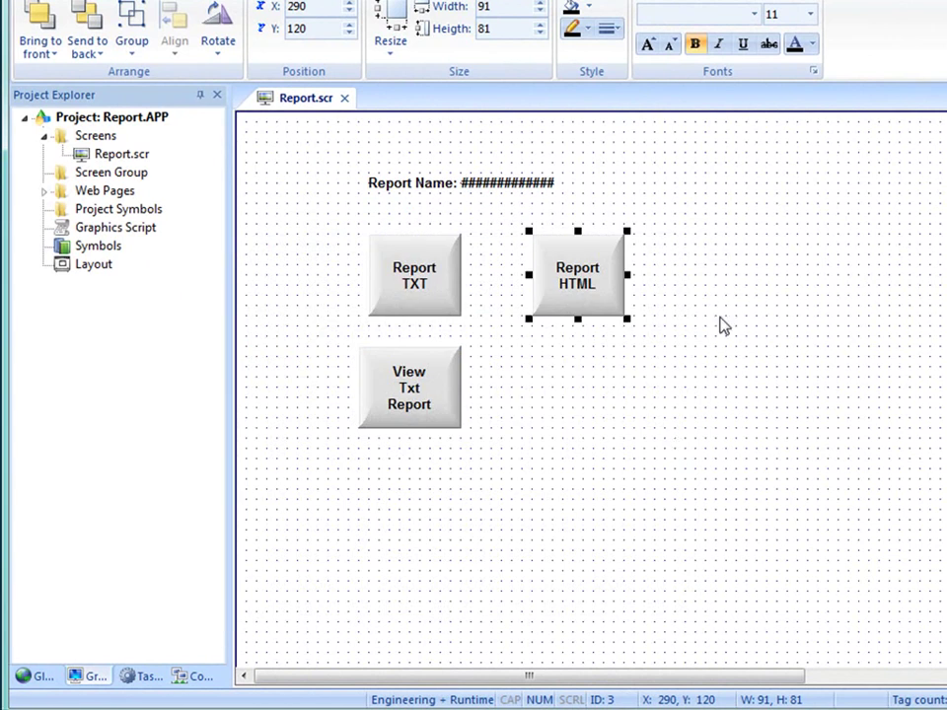
click(414, 424)
key(ctrl+c)
key(ctrl+v)
click(578, 393)
Change the copied button's hyperlink to end in .html instead of .txt.
double_click(574, 395)
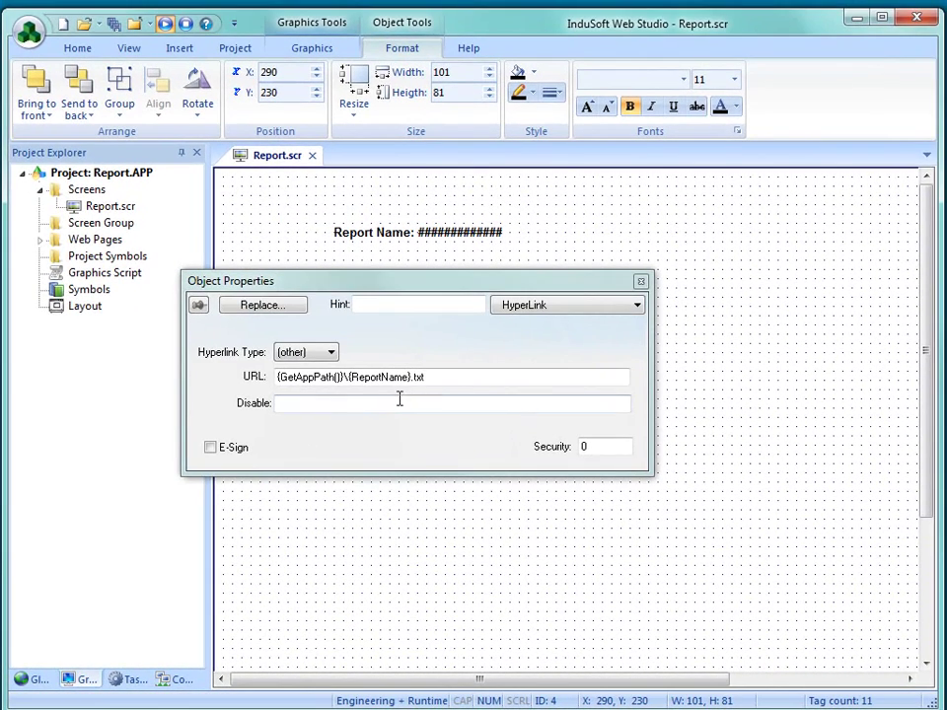
click(452, 380)
key(BackSpace)
key(BackSpace)
key(BackSpace)
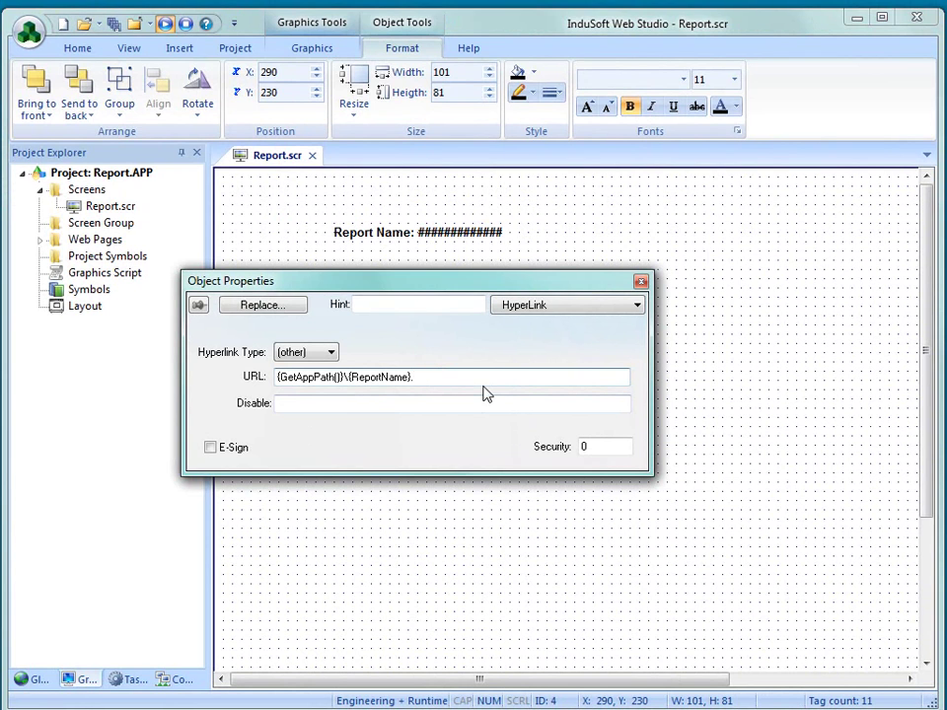
text(html)
click(641, 282)
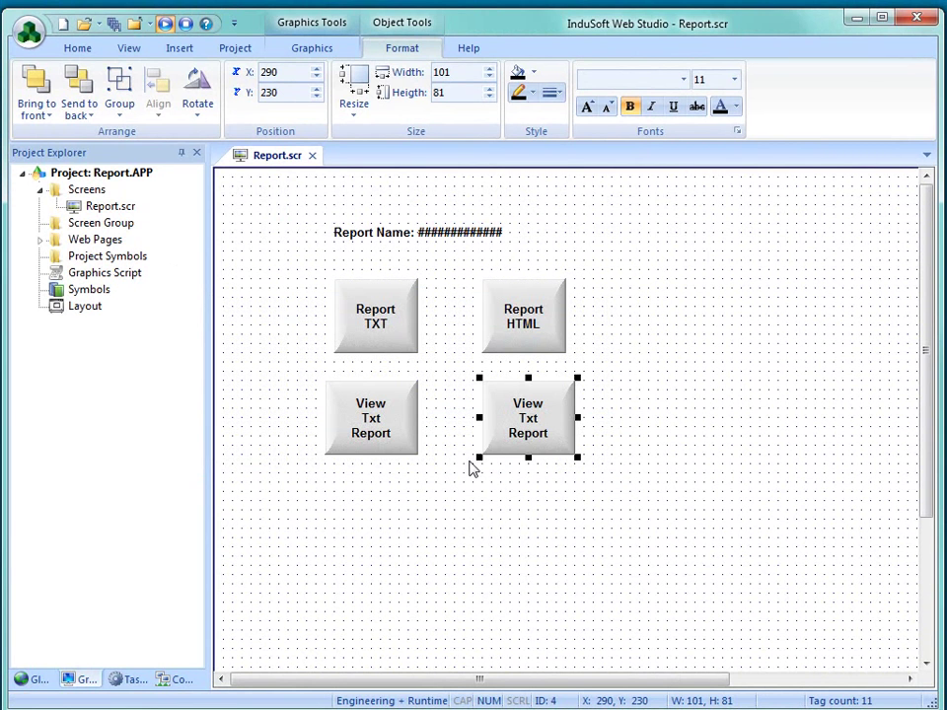
Save and close Report.scr, then run the project.
click(312, 155)
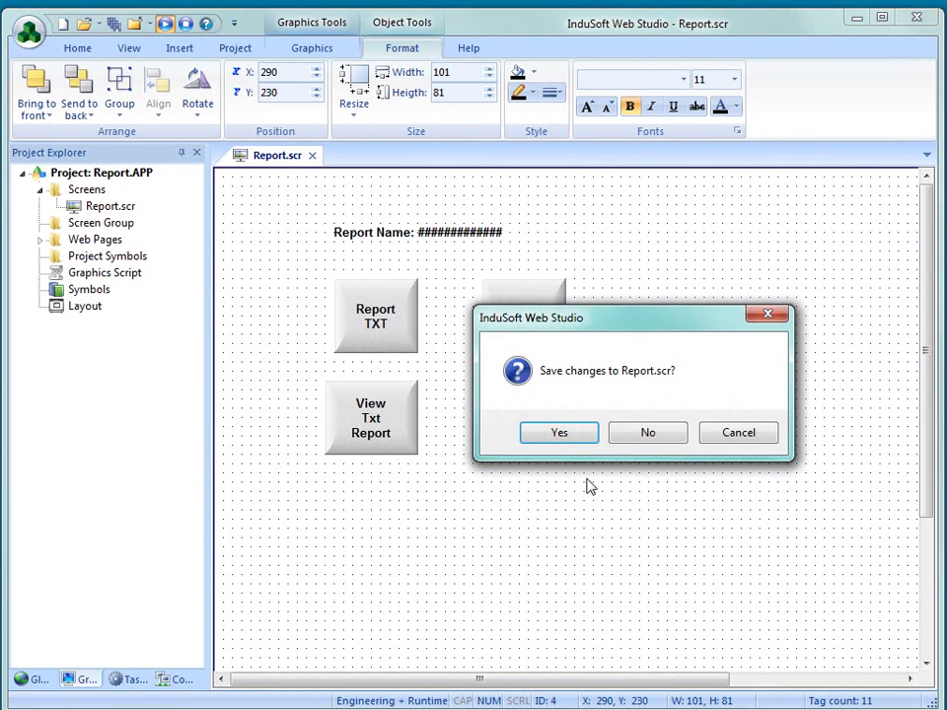
click(562, 437)
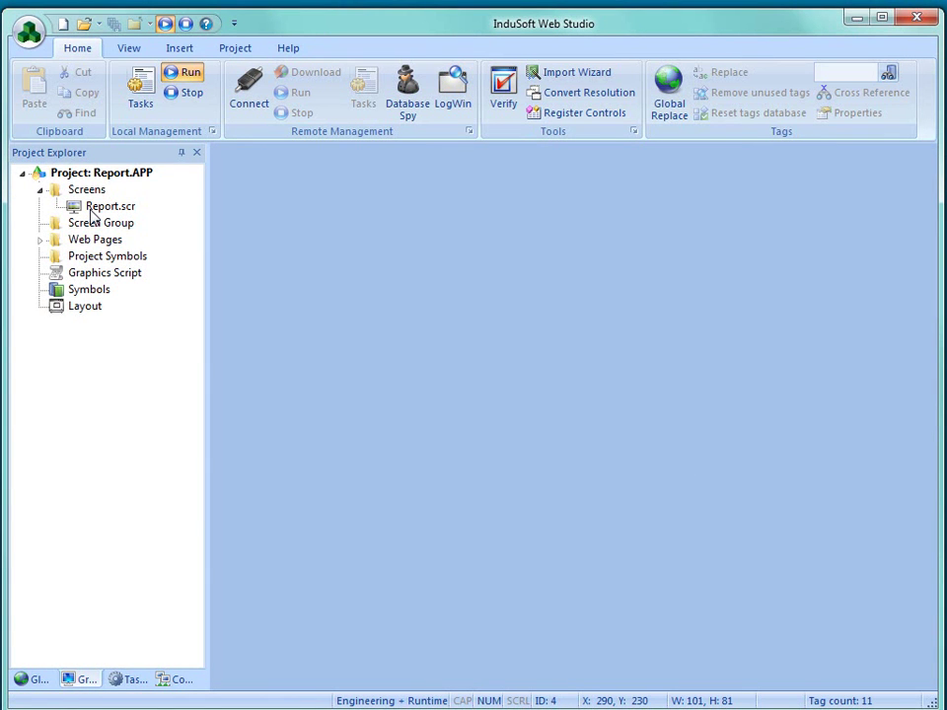
click(179, 83)
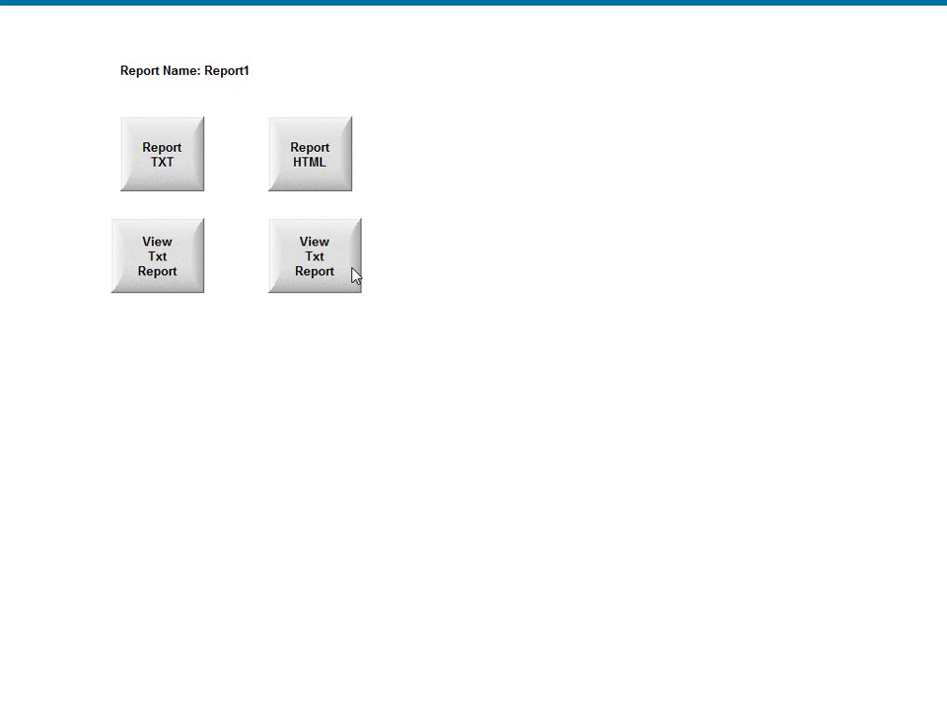
Set the report name to Production and open the generated HTML report.
click(263, 76)
key(BackSpace)
key(BackSpace)
key(BackSpace)
key(BackSpace)
key(BackSpace)
key(BackSpace)
key(BackSpace)
text(Production)
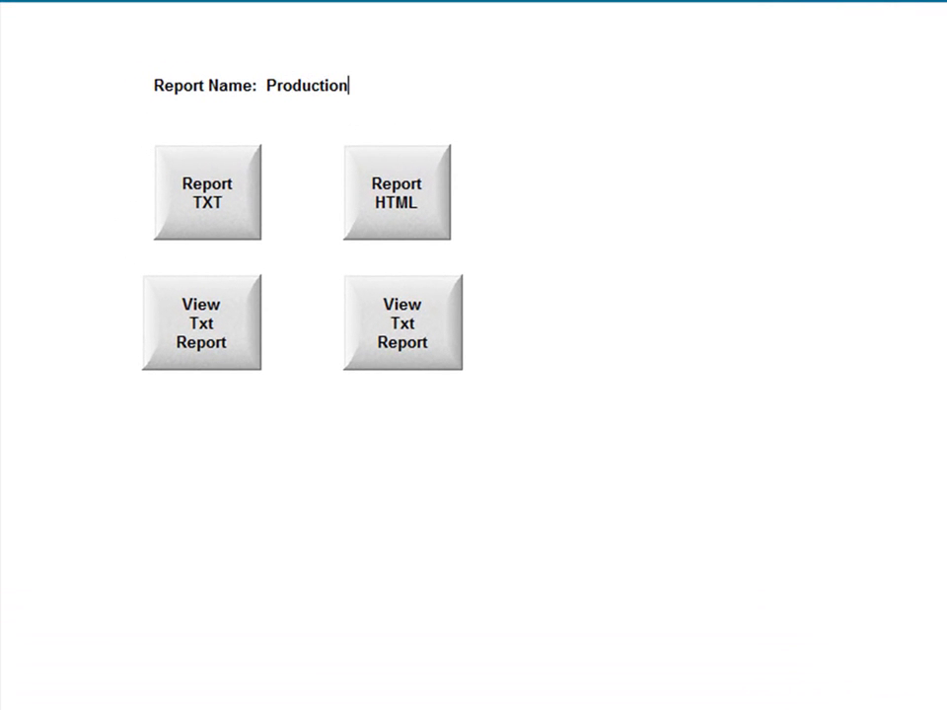
key(ctrl+a)
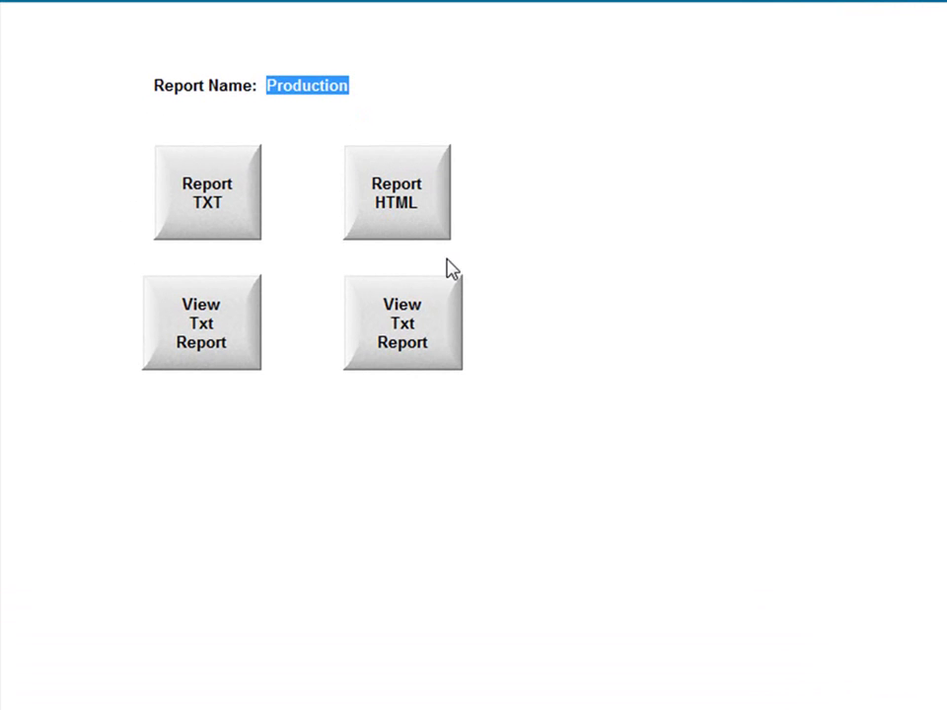
click(426, 336)
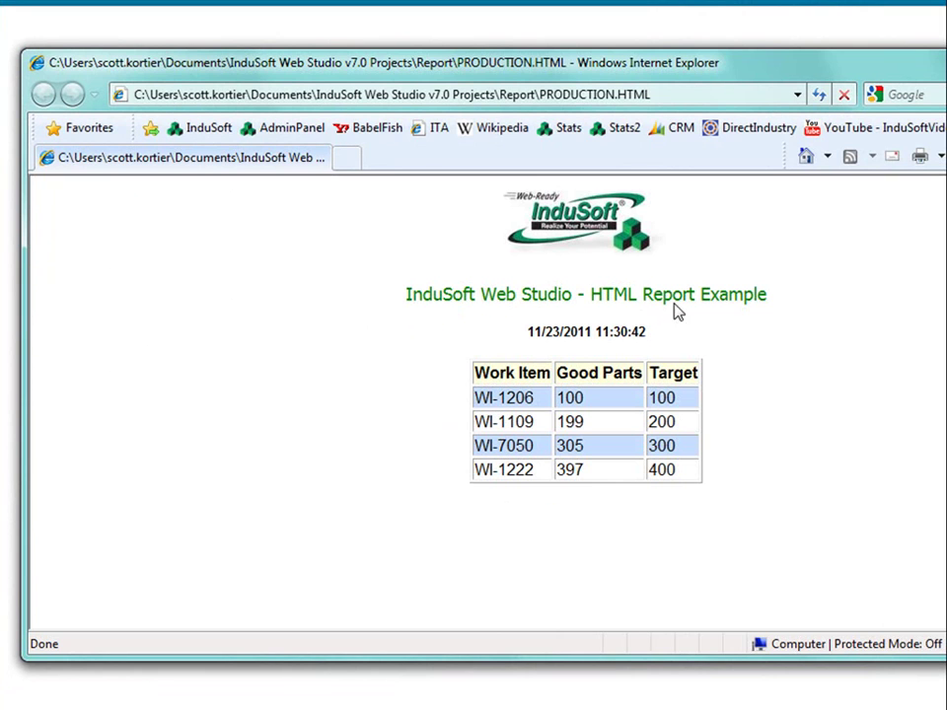
Narrow the Internet Explorer window so the PRODUCTION.HTML work-item table fits in view.
drag(520, 338, 653, 339)
click(429, 415)
drag(946, 405, 903, 406)
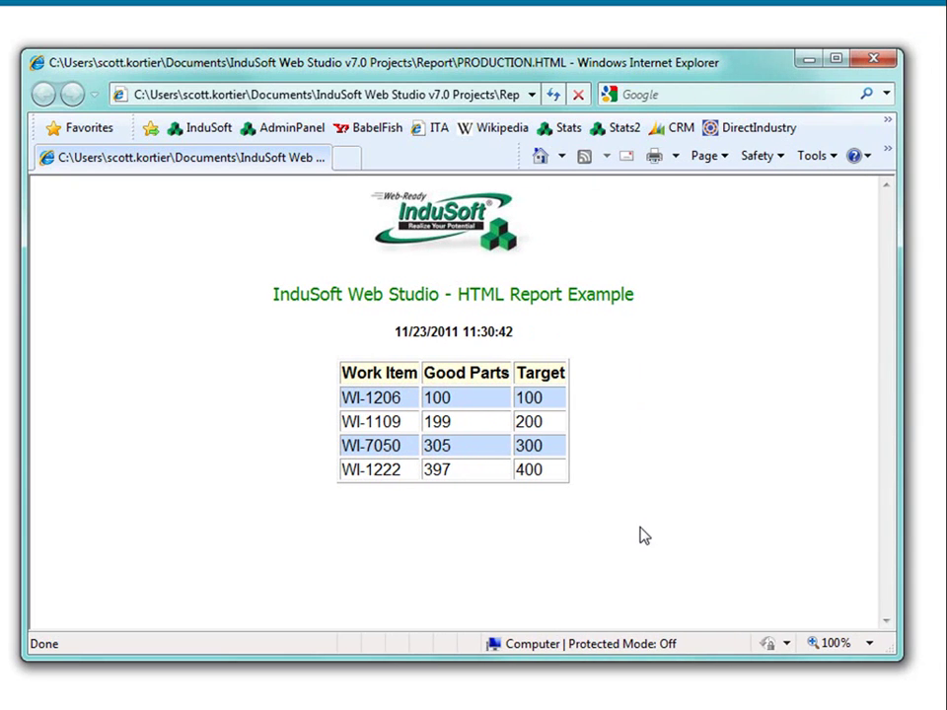